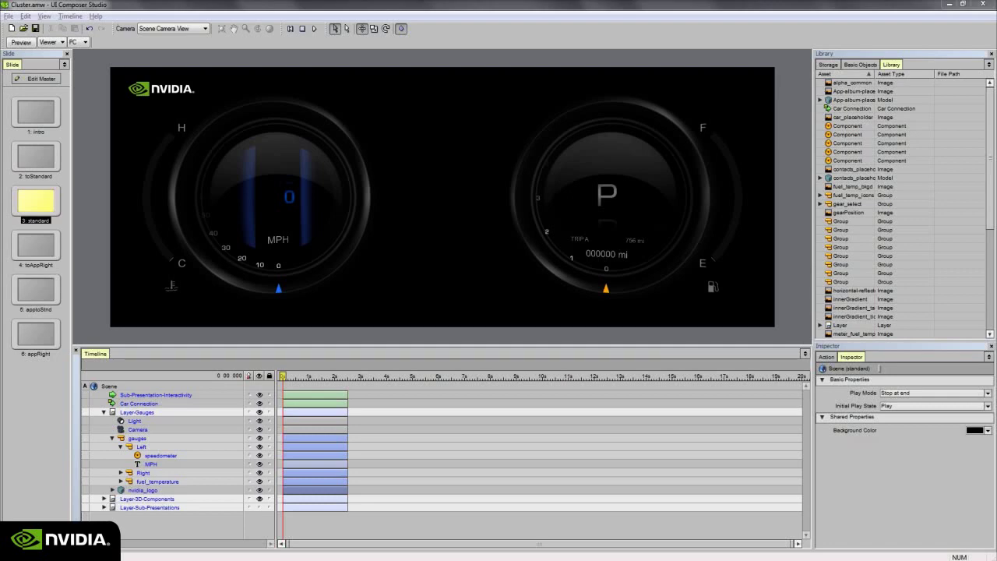
# - Open the speedometer component in the Left group and scrub its timeline to about 6.6 seconds
pyautogui.click(160, 455)
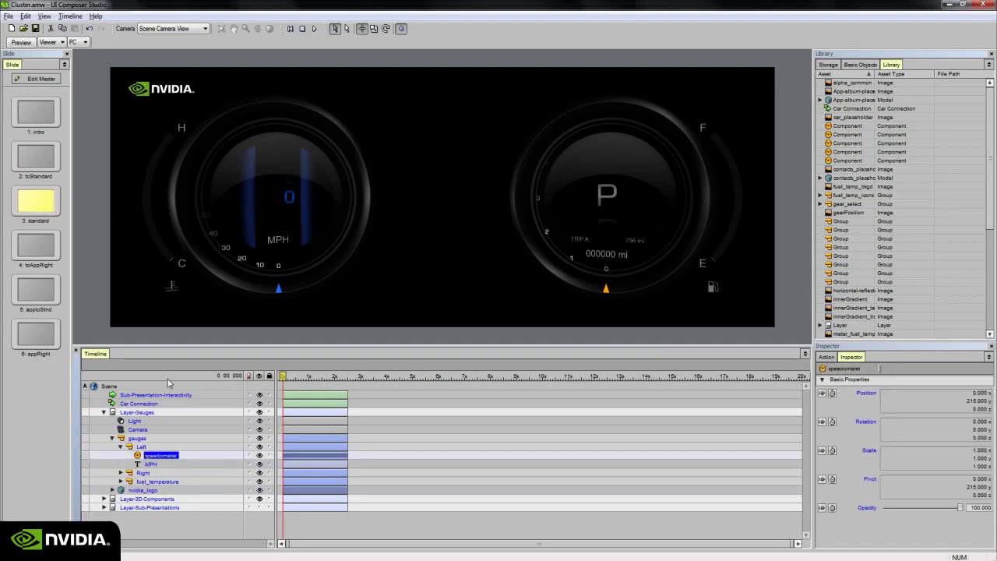
pyautogui.doubleClick(148, 455)
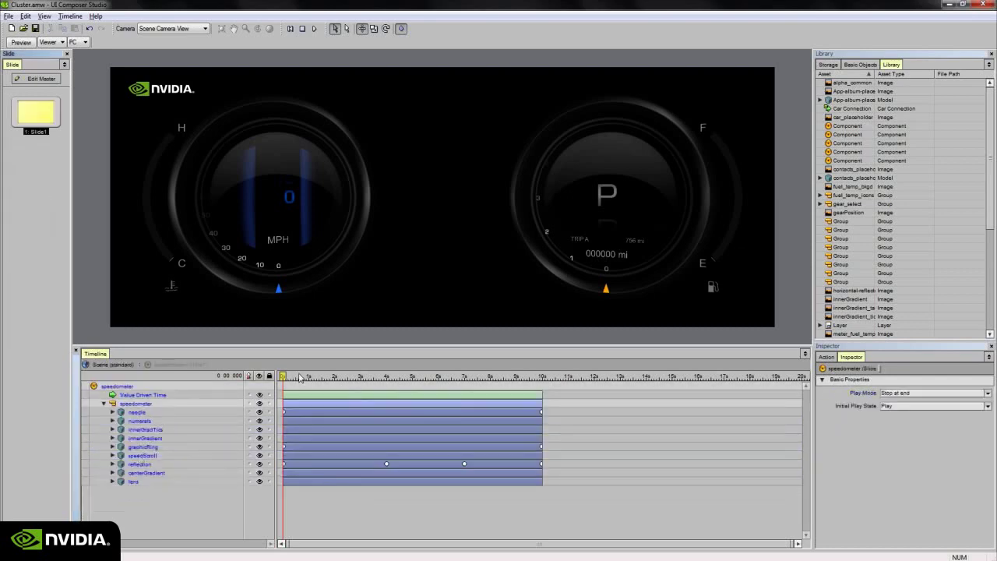
pyautogui.moveTo(300, 378); pyautogui.dragTo(455, 379)
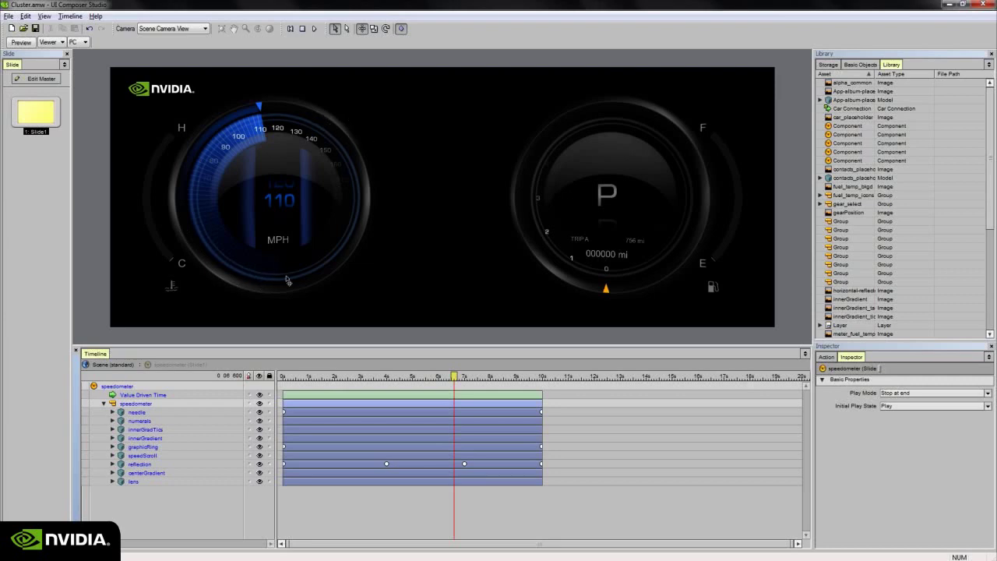
# - Select graphicRing and scrub the speedometer timeline to about 8.7 seconds, returning to about 7.1 seconds
pyautogui.click(142, 447)
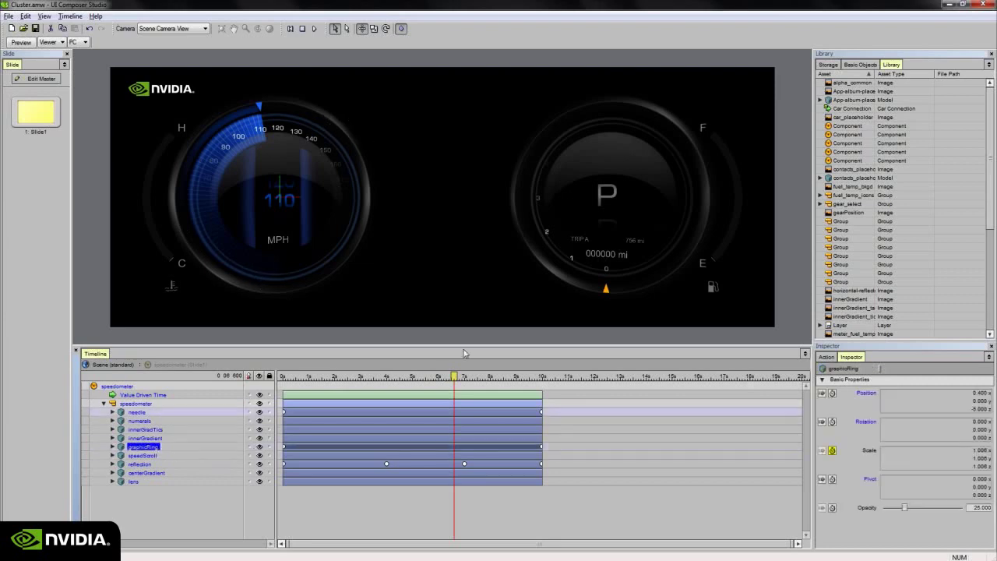
pyautogui.moveTo(460, 382); pyautogui.dragTo(511, 363)
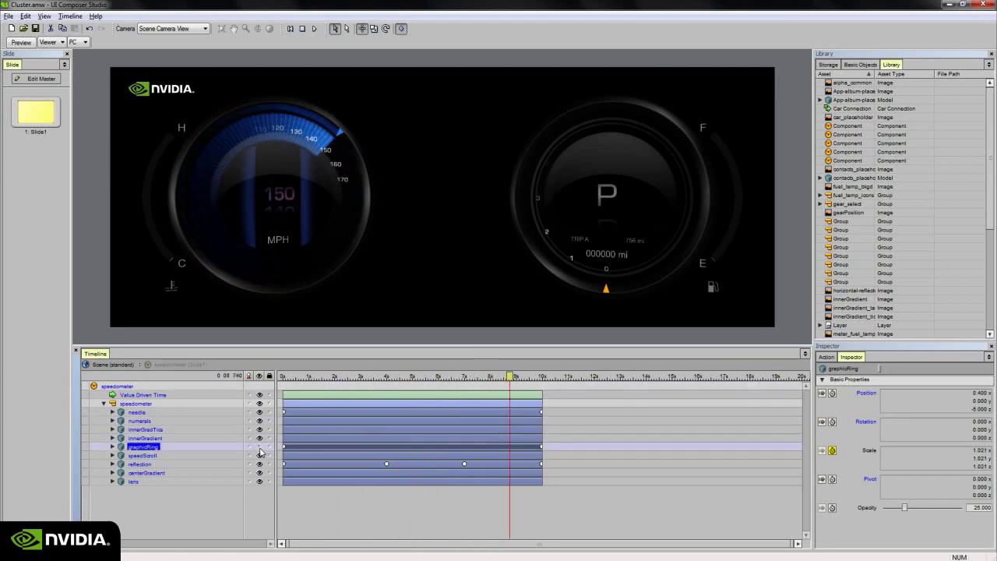
pyautogui.moveTo(511, 380); pyautogui.dragTo(468, 372)
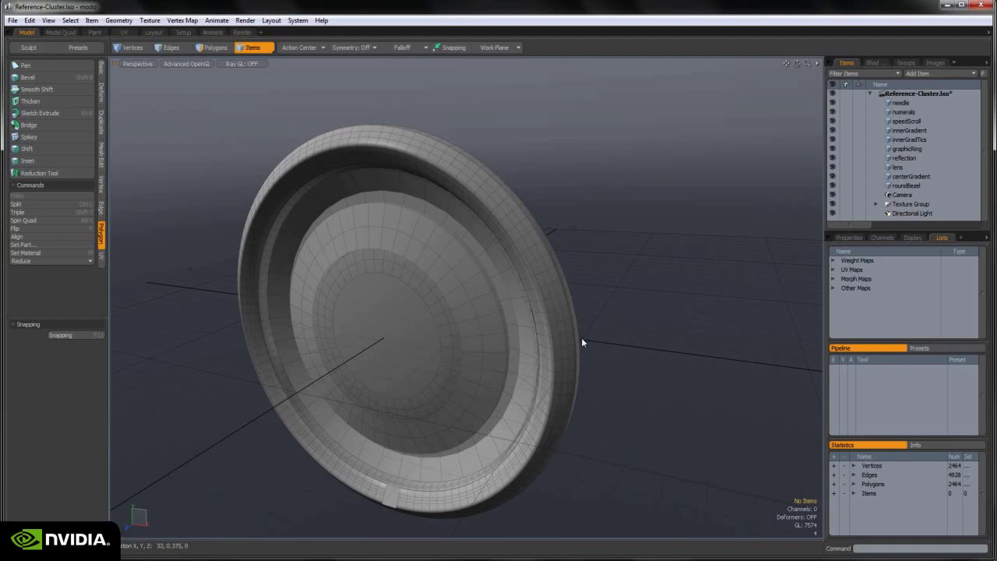
# - Switch to modo, view the gauge model from several angles, and hide every mesh except the needle
pyautogui.keyDown('alt'); pyautogui.moveTo(621, 389); pyautogui.dragTo(492, 195); pyautogui.keyUp('alt')
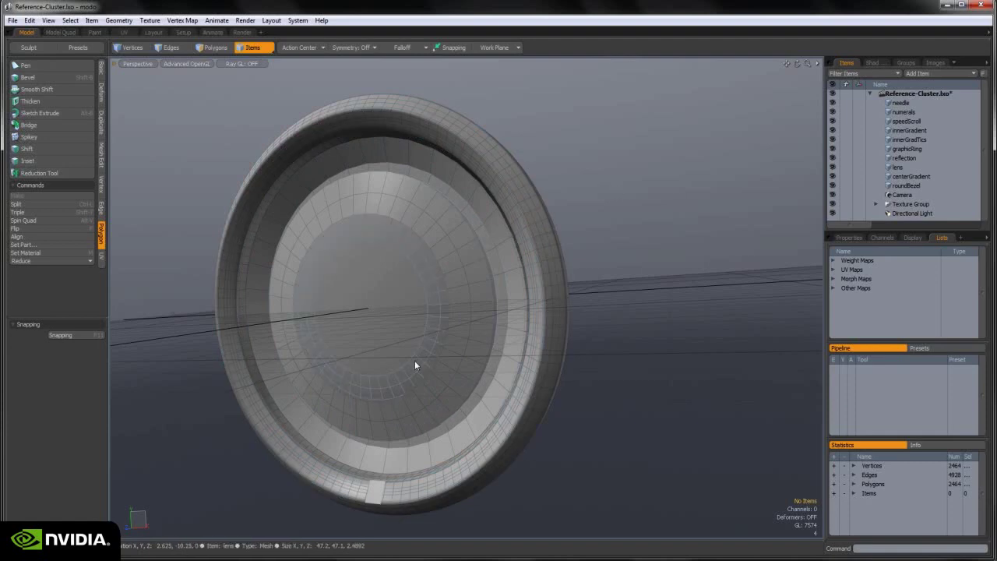
pyautogui.keyDown('alt'); pyautogui.moveTo(629, 226); pyautogui.dragTo(361, 211); pyautogui.keyUp('alt')
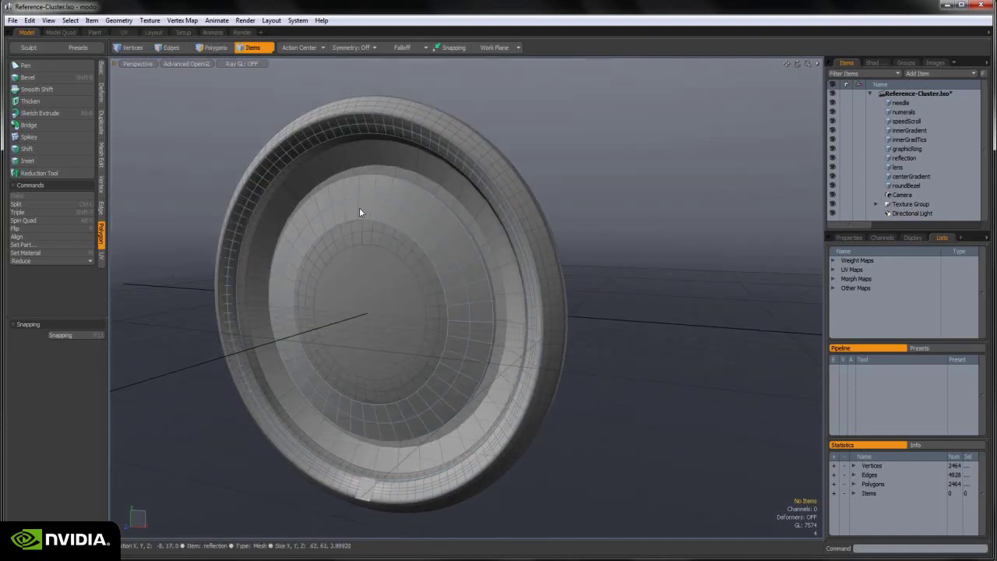
pyautogui.keyDown('alt'); pyautogui.moveTo(545, 320); pyautogui.dragTo(650, 383); pyautogui.keyUp('alt')
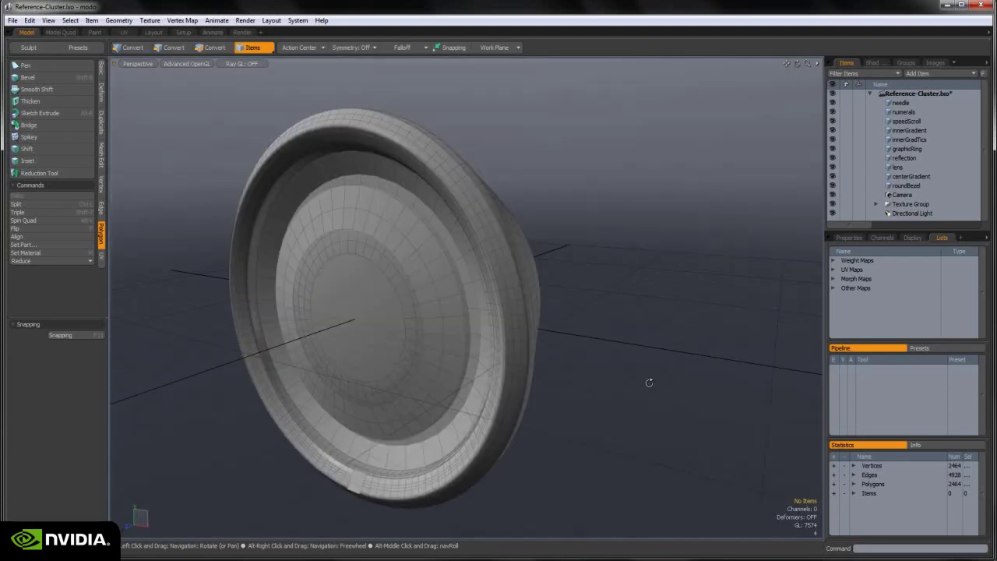
pyautogui.keyDown('alt'); pyautogui.moveTo(462, 404); pyautogui.dragTo(634, 428); pyautogui.keyUp('alt')
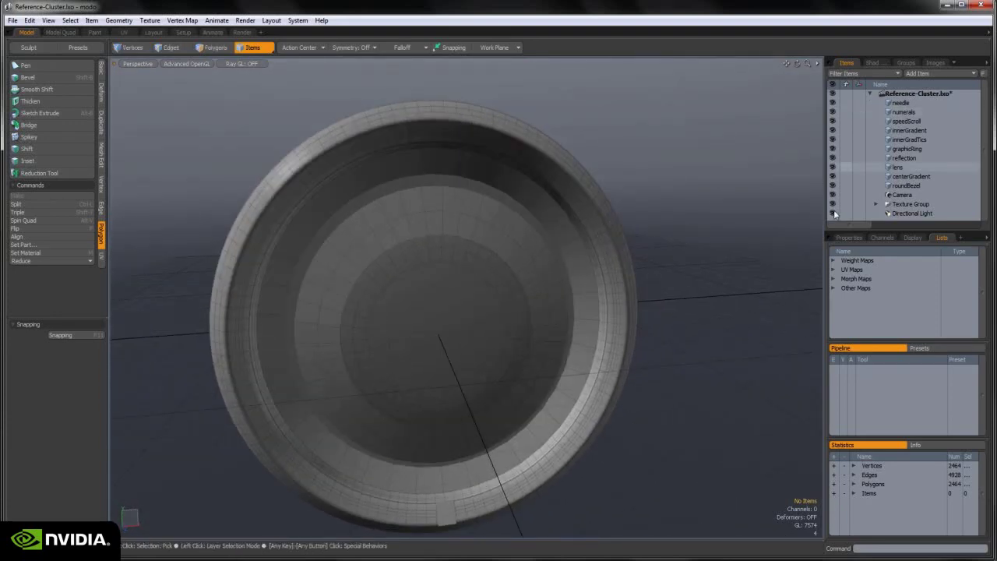
pyautogui.moveTo(832, 186); pyautogui.dragTo(831, 103)
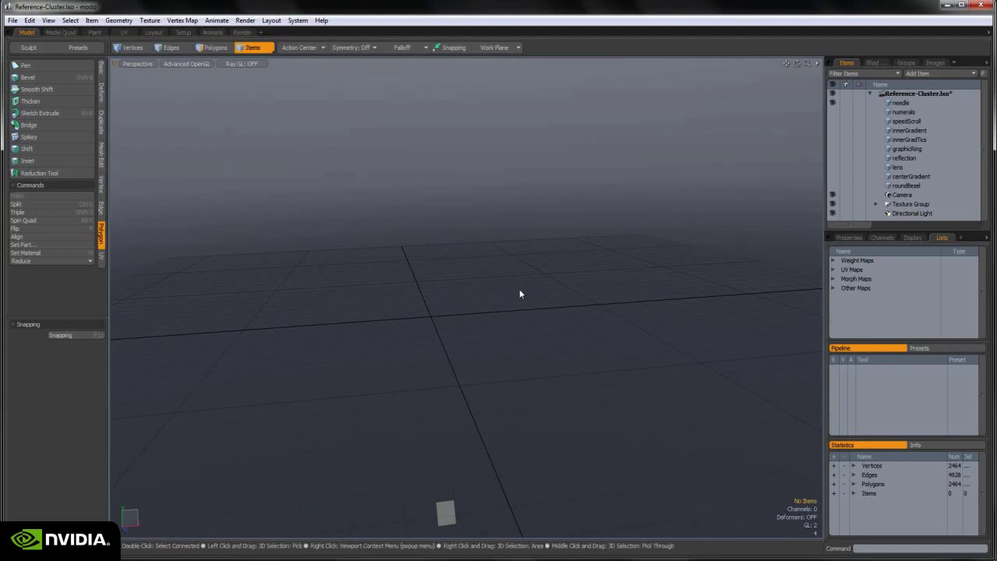
# - Select the needle mesh for viewing and make the roundBezel mesh visible, leaving nothing selected
pyautogui.keyDown('alt'); pyautogui.moveTo(519, 293); pyautogui.dragTo(452, 423); pyautogui.keyUp('alt')
pyautogui.click(908, 104)
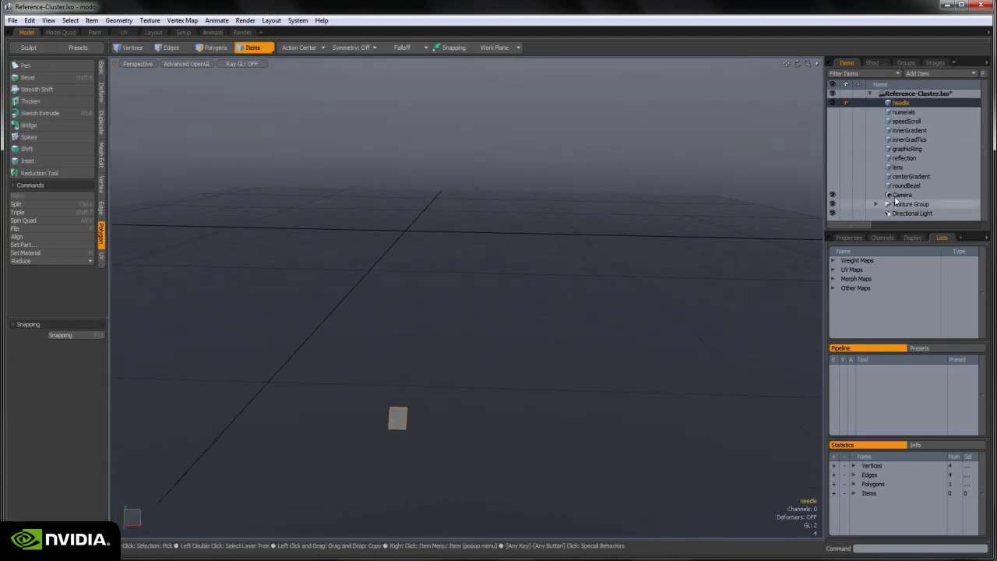
pyautogui.click(917, 186)
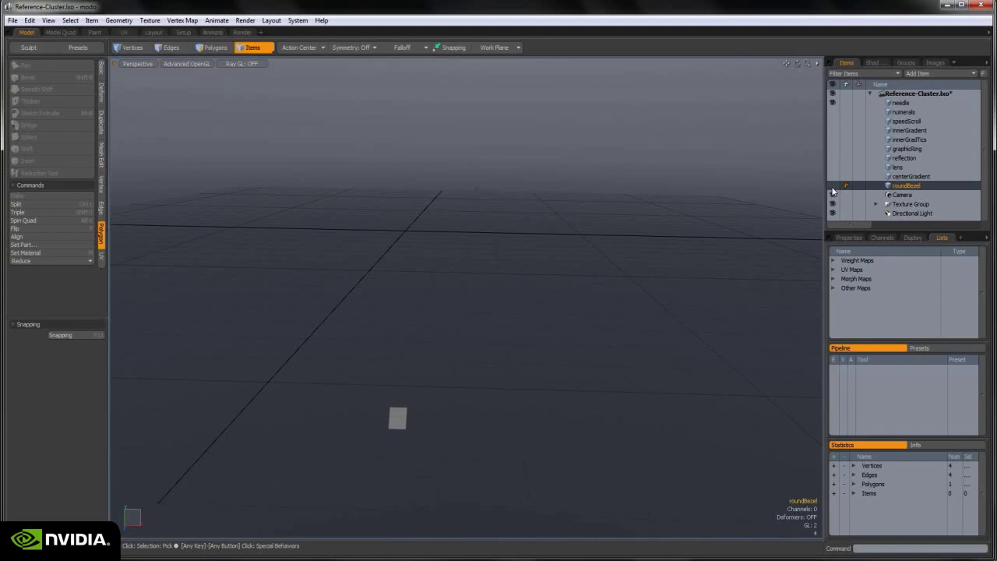
pyautogui.keyDown('alt'); pyautogui.moveTo(567, 250); pyautogui.dragTo(535, 206); pyautogui.keyUp('alt')
pyautogui.press('Escape')
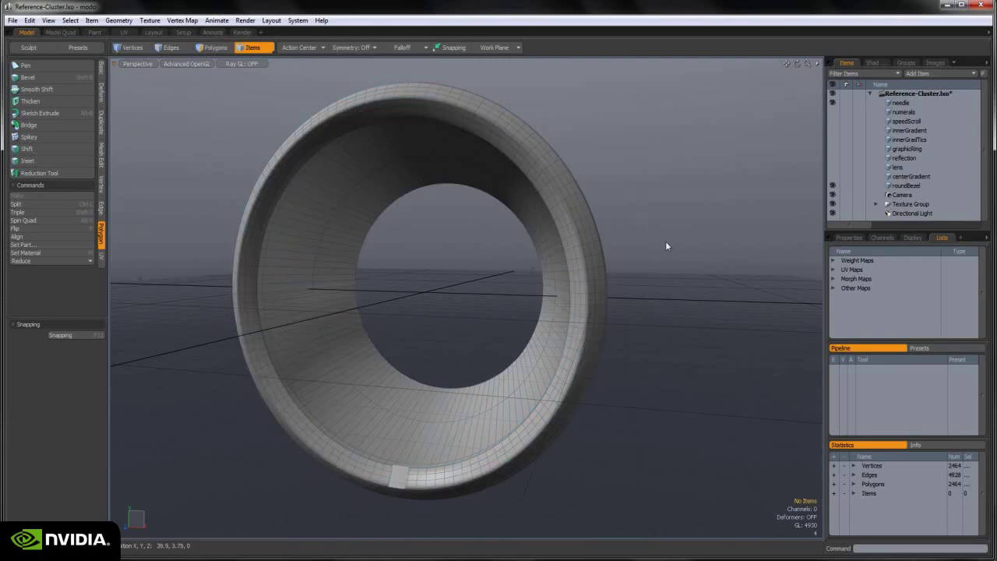
# - Select the needle on the bezel and examine its placement up close and from a distance
pyautogui.keyDown('alt'); pyautogui.keyDown('shift'); pyautogui.moveTo(400, 479); pyautogui.dragTo(430, 406); pyautogui.keyUp('shift'); pyautogui.keyUp('alt')
pyautogui.click(431, 406)
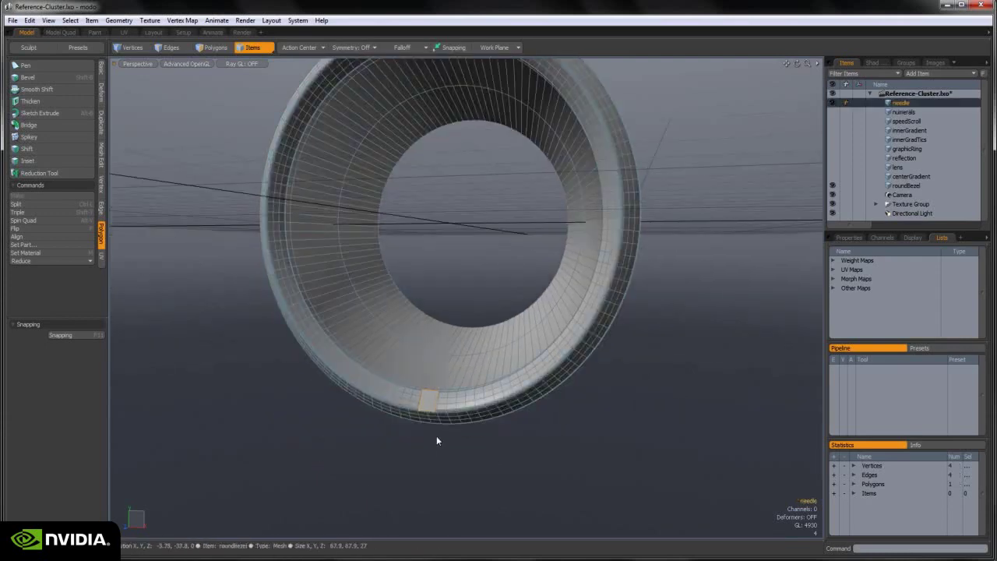
pyautogui.scroll(5, 435, 436)
pyautogui.scroll(5, 439, 225)
pyautogui.keyDown('alt'); pyautogui.moveTo(439, 232); pyautogui.dragTo(482, 244); pyautogui.keyUp('alt')
pyautogui.scroll(-10, 482, 244)
pyautogui.scroll(2, 484, 184)
pyautogui.keyDown('alt'); pyautogui.moveTo(484, 184); pyautogui.dragTo(579, 232); pyautogui.keyUp('alt')
# - Make the numerals mesh visible, select it and view the ring inside the bezel from several angles
pyautogui.press('e')
pyautogui.press('q')
pyautogui.click(834, 112)
pyautogui.click(580, 236)
pyautogui.keyDown('alt'); pyautogui.moveTo(579, 310); pyautogui.dragTo(563, 319); pyautogui.keyUp('alt')
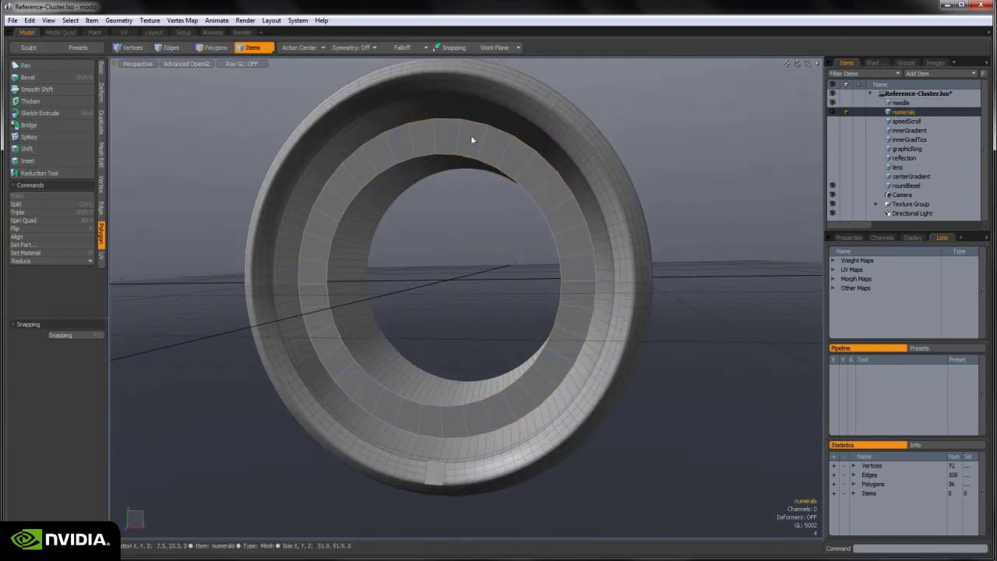
pyautogui.keyDown('alt'); pyautogui.moveTo(626, 183); pyautogui.dragTo(793, 140); pyautogui.keyUp('alt')
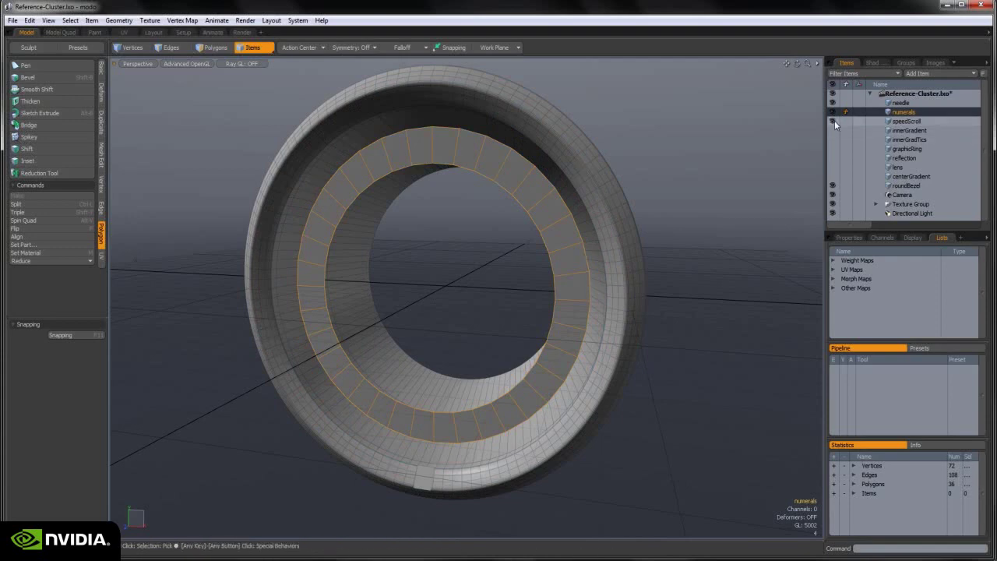
# - Make the speedScroll mesh visible, select it in the centre of the gauge and view it at an angle
pyautogui.click(835, 120)
pyautogui.click(450, 278)
pyautogui.keyDown('alt'); pyautogui.moveTo(602, 336); pyautogui.dragTo(454, 189); pyautogui.keyUp('alt')
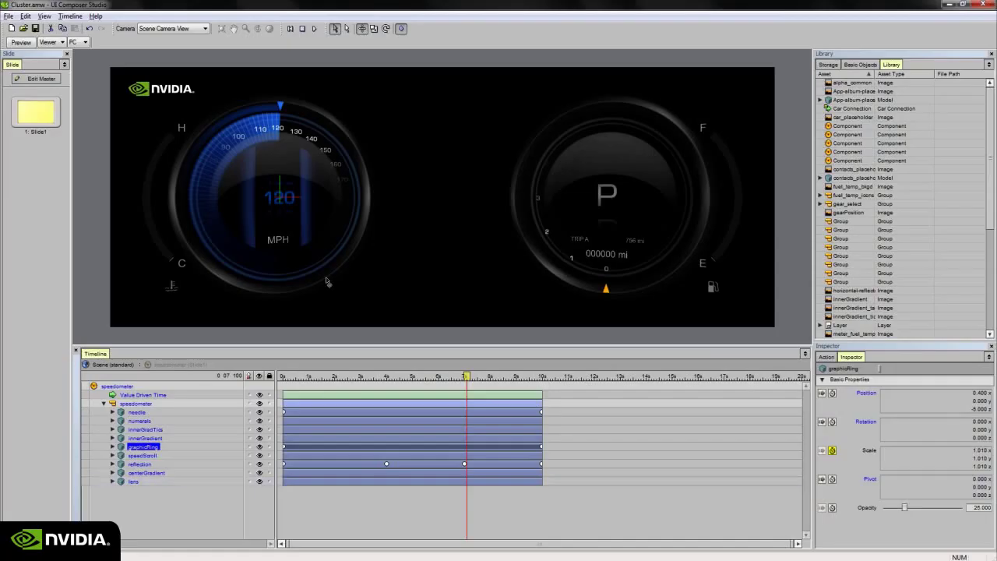
# - Switch to UI Composer Studio, clear the selection and scrub the speedometer timeline back to about 6.5 seconds
pyautogui.click(54, 274)
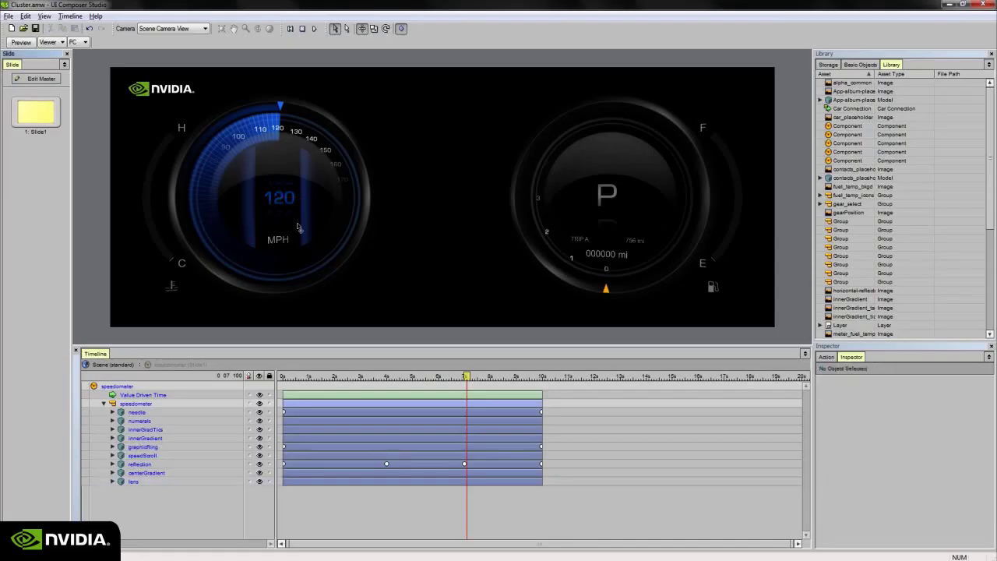
pyautogui.click(468, 378)
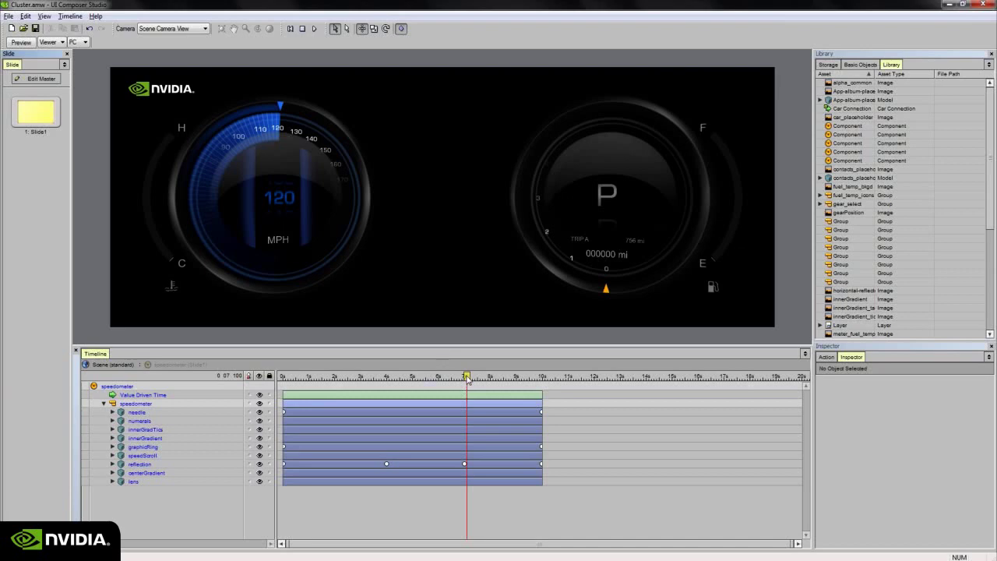
pyautogui.moveTo(468, 378); pyautogui.dragTo(444, 380)
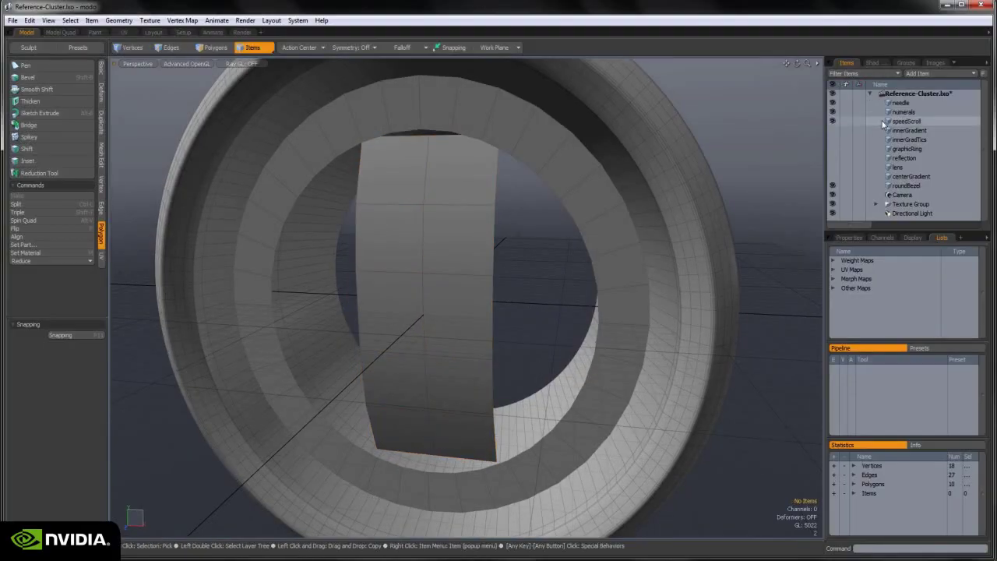
# - Show and select the innerGradient mesh in modo, and scrub the speedometer in UI Composer Studio to 6.7 seconds for comparison
pyautogui.click(907, 130)
pyautogui.keyDown('alt'); pyautogui.moveTo(479, 281); pyautogui.dragTo(314, 287); pyautogui.keyUp('alt')
pyautogui.keyDown('alt'); pyautogui.moveTo(462, 342); pyautogui.dragTo(639, 278); pyautogui.keyUp('alt')
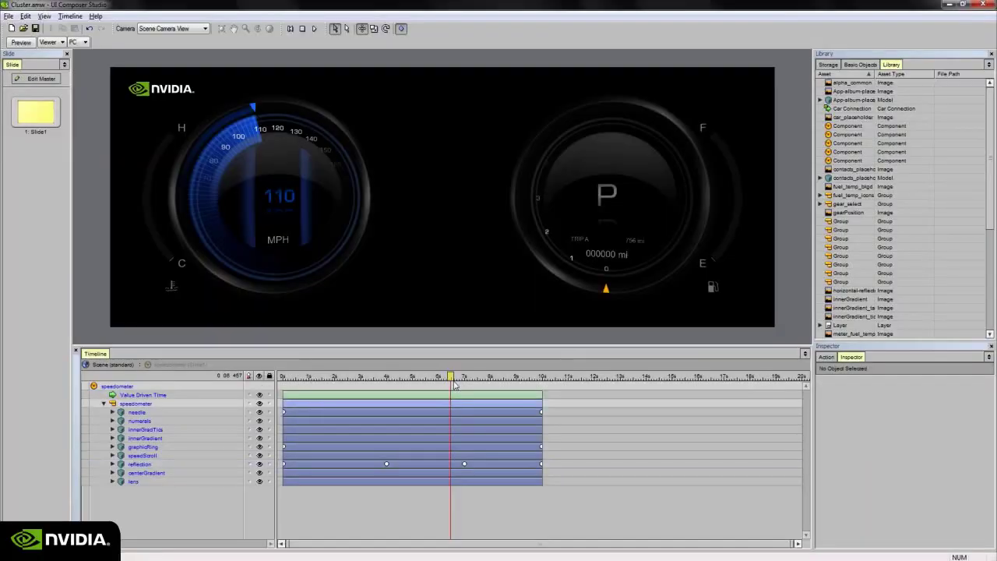
pyautogui.moveTo(455, 385)
pyautogui.mouseDown()
pyautogui.moveTo(497, 382)
pyautogui.moveTo(416, 378)
pyautogui.moveTo(457, 377)
pyautogui.mouseUp()
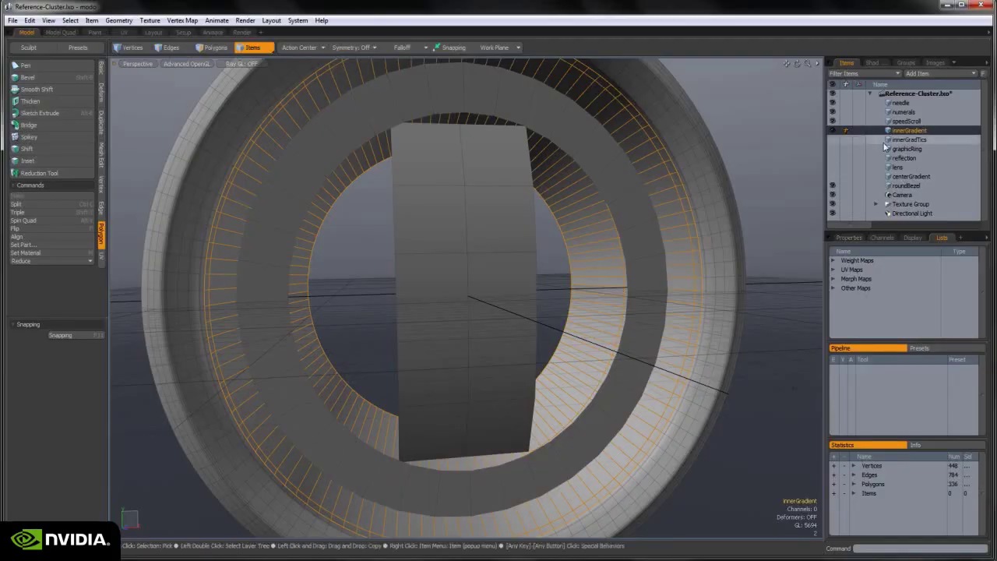
# - In modo, show the innerGradTics mesh and toggle innerGradient to compare them, leaving both visible
pyautogui.click(879, 141)
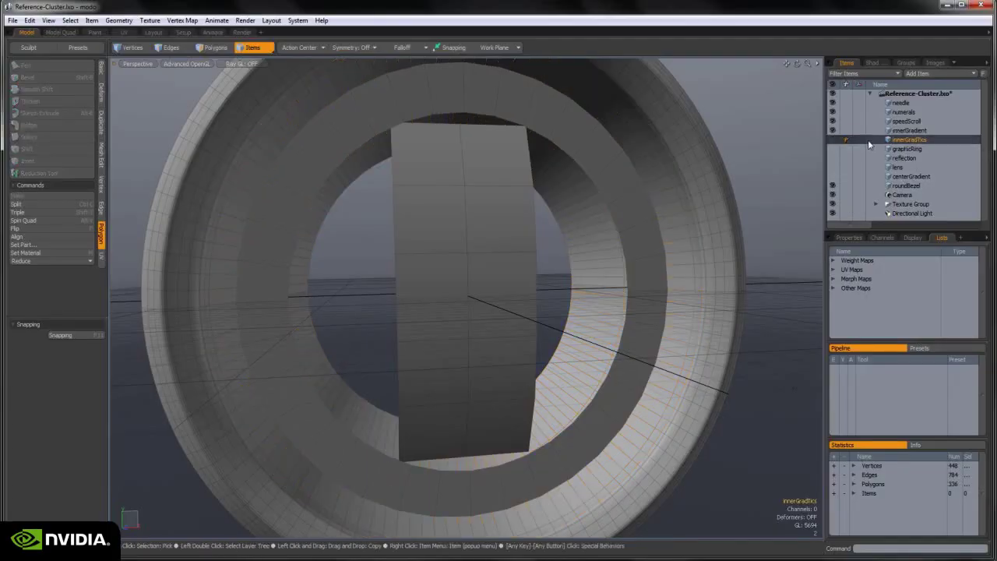
pyautogui.click(834, 139)
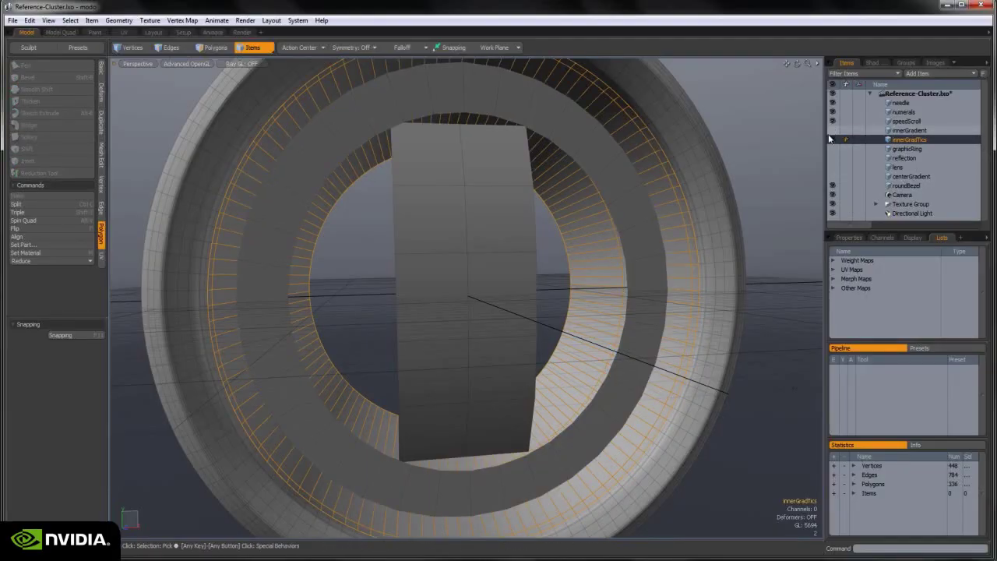
pyautogui.click(908, 130)
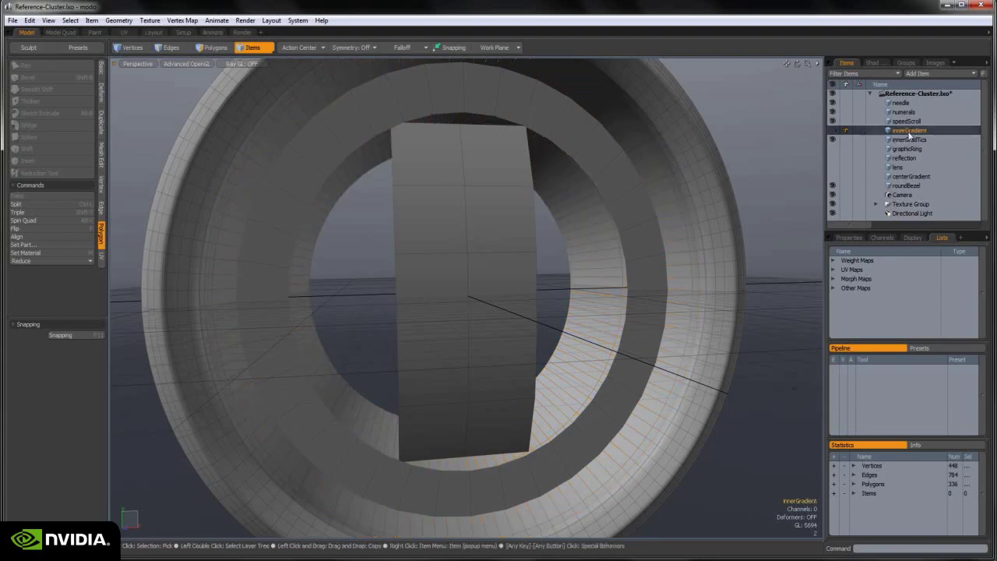
pyautogui.click(832, 131)
pyautogui.click(832, 131)
pyautogui.click(832, 131)
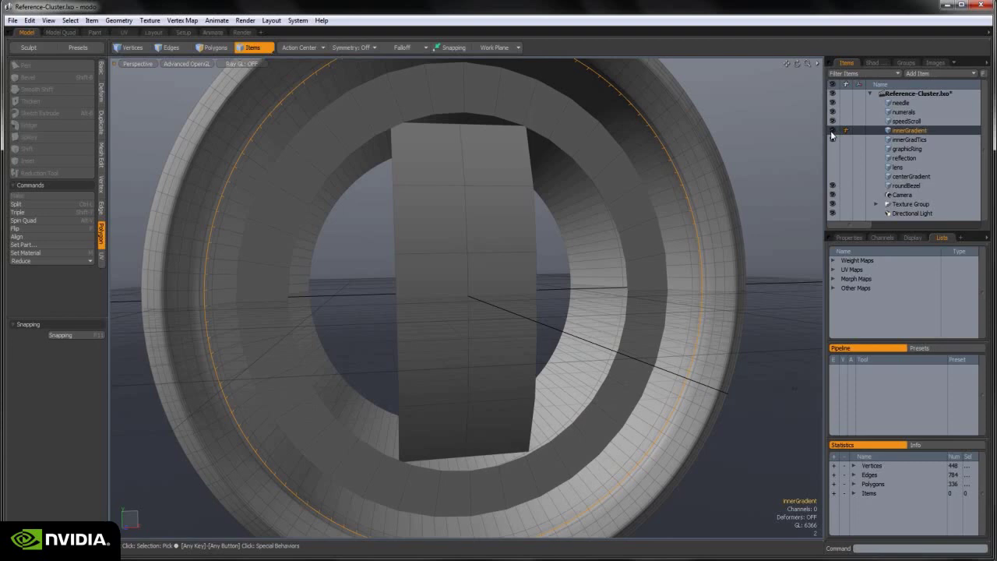
# - Select the innerGradTics mesh and view its geometry inside the bezel from different angles
pyautogui.keyDown('alt'); pyautogui.moveTo(710, 203); pyautogui.dragTo(685, 234); pyautogui.keyUp('alt')
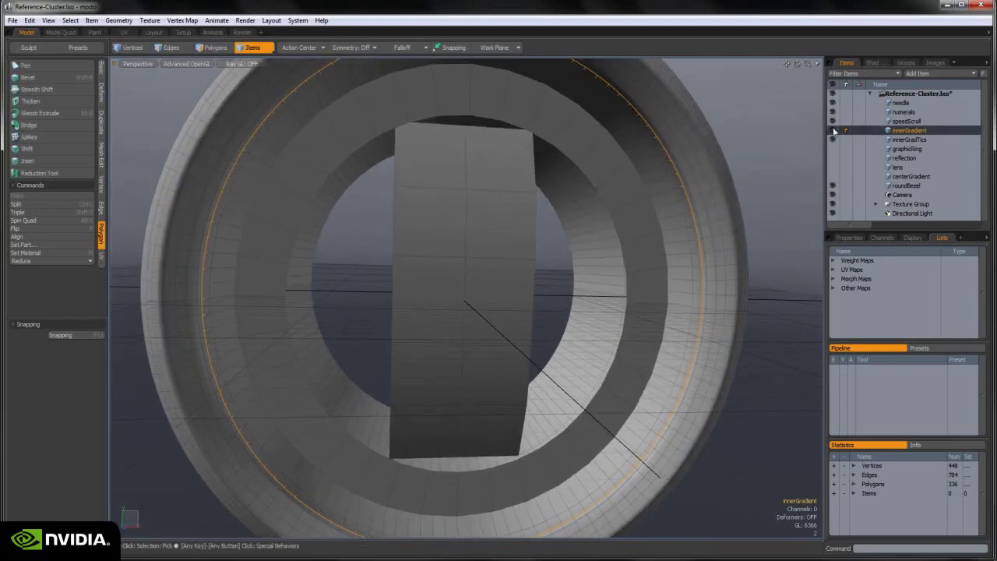
pyautogui.click(919, 140)
pyautogui.keyDown('alt'); pyautogui.moveTo(655, 293); pyautogui.dragTo(623, 344); pyautogui.keyUp('alt')
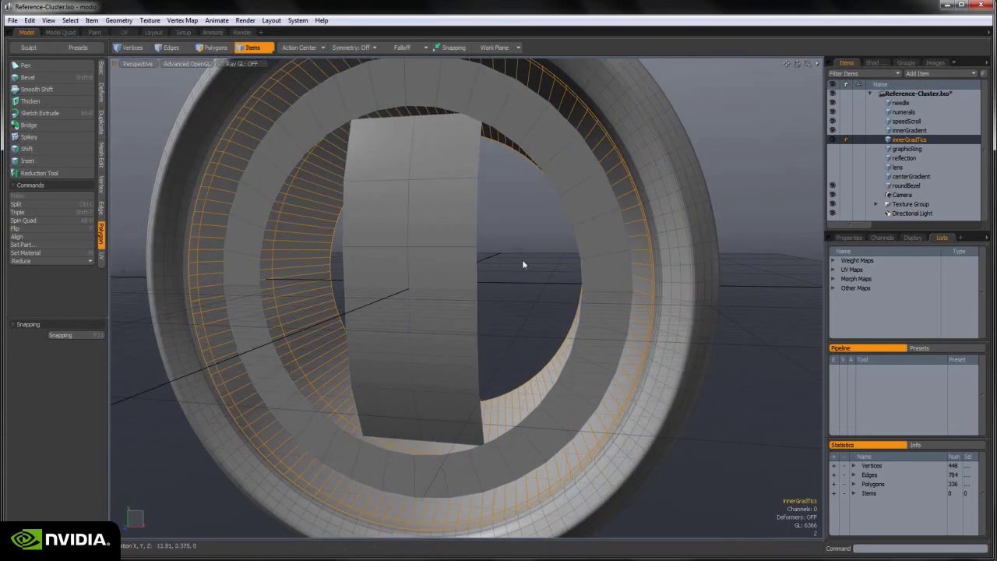
# - Make the graphicRing mesh visible, select it and view it around the numerals ring
pyautogui.keyDown('alt'); pyautogui.moveTo(534, 276); pyautogui.dragTo(546, 204); pyautogui.keyUp('alt')
pyautogui.click(911, 149)
pyautogui.click(833, 149)
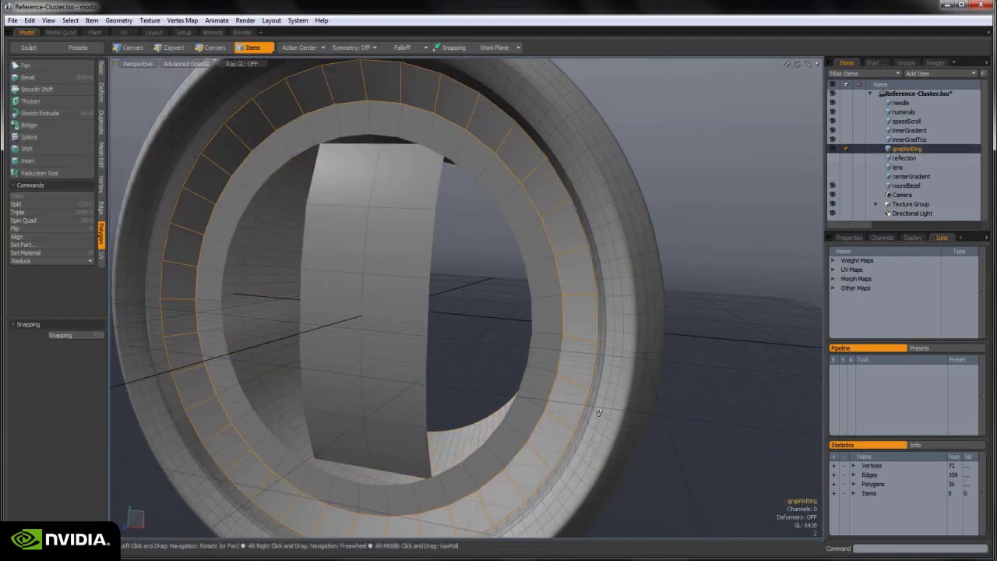
pyautogui.keyDown('alt'); pyautogui.moveTo(457, 184); pyautogui.dragTo(494, 276); pyautogui.keyUp('alt')
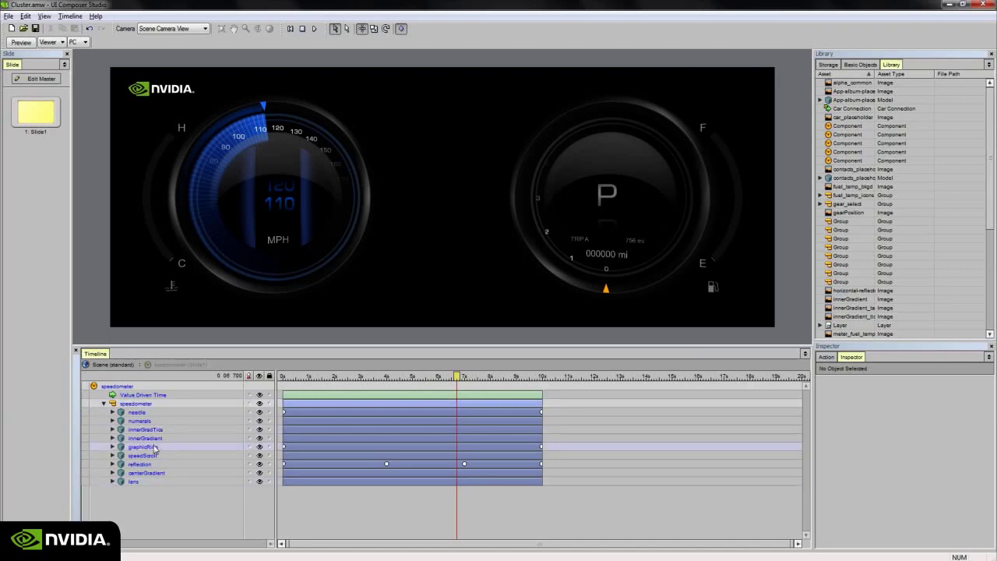
# - Switch to UI Composer Studio and move graphicRing out of the speedometer to an X position of about 48.4
pyautogui.click(143, 447)
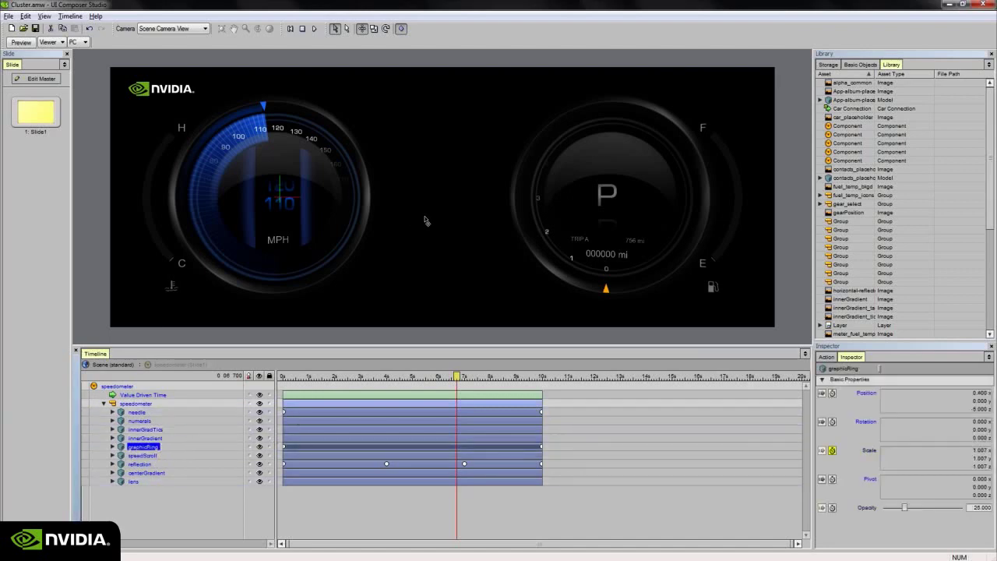
pyautogui.moveTo(970, 398); pyautogui.dragTo(990, 397)
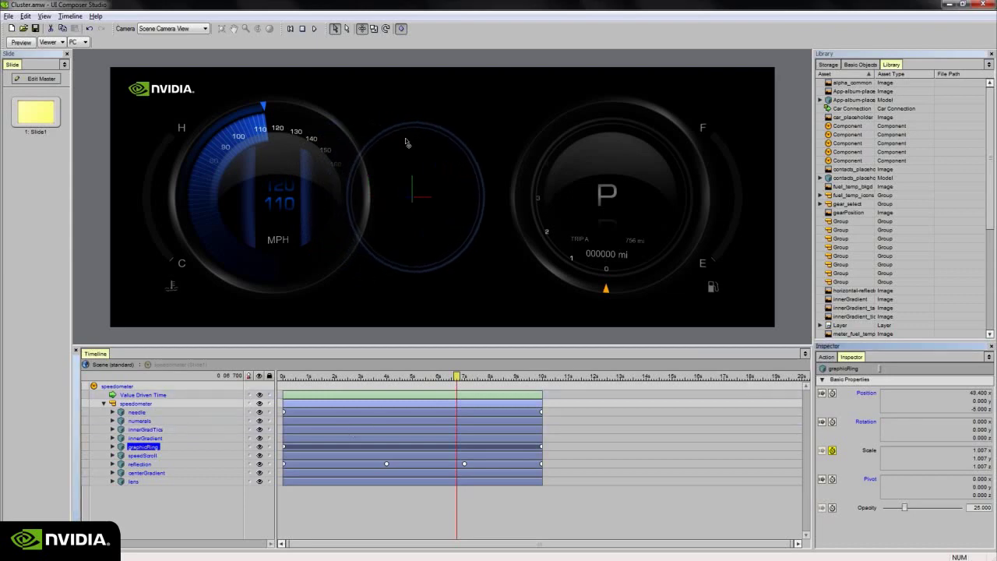
# - Expand graphicRing and set its transMat material's emissive power to 100 at 6.7 seconds
pyautogui.click(112, 446)
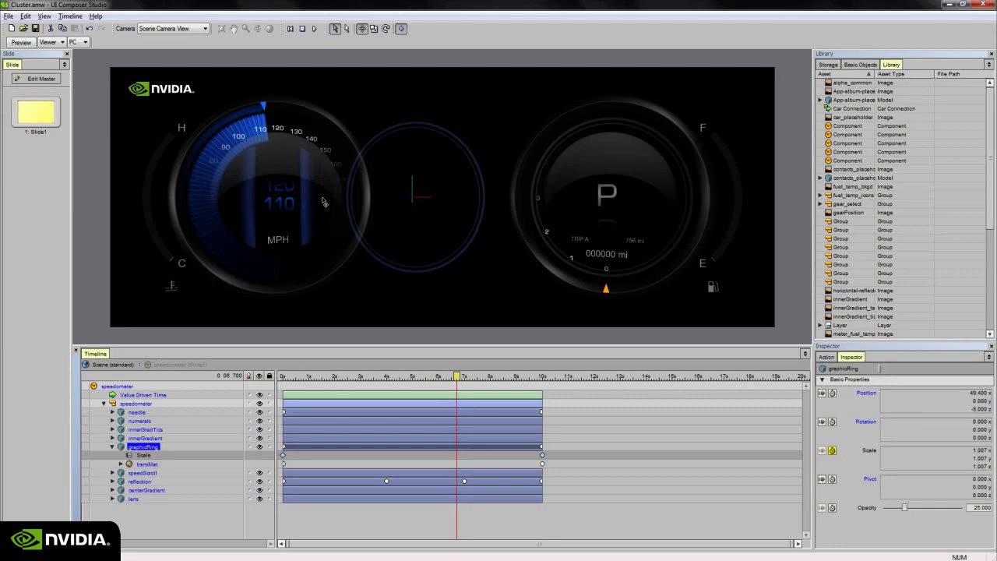
pyautogui.click(161, 465)
pyautogui.click(943, 538)
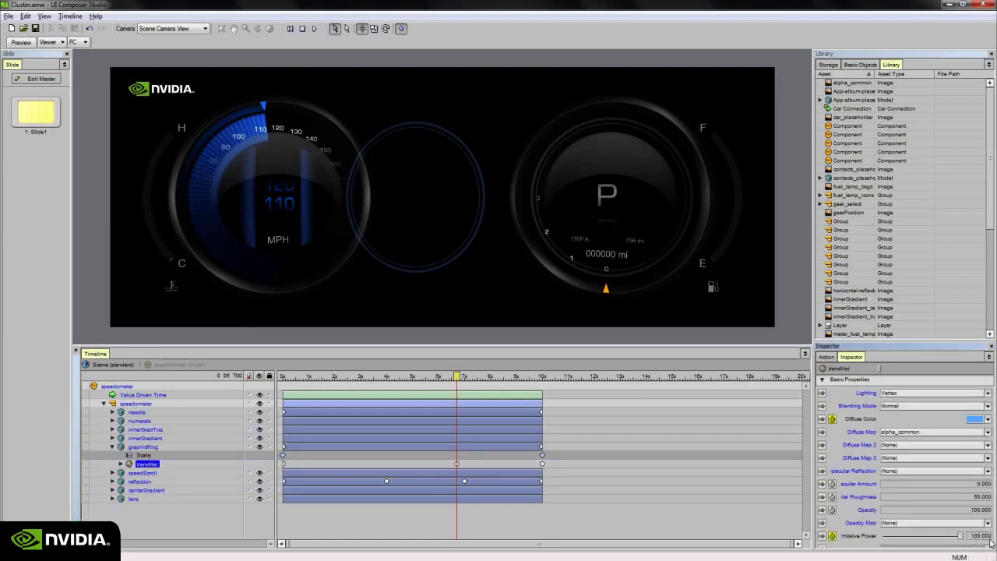
# - Set the transMat material's diffuse color to white
pyautogui.click(977, 421)
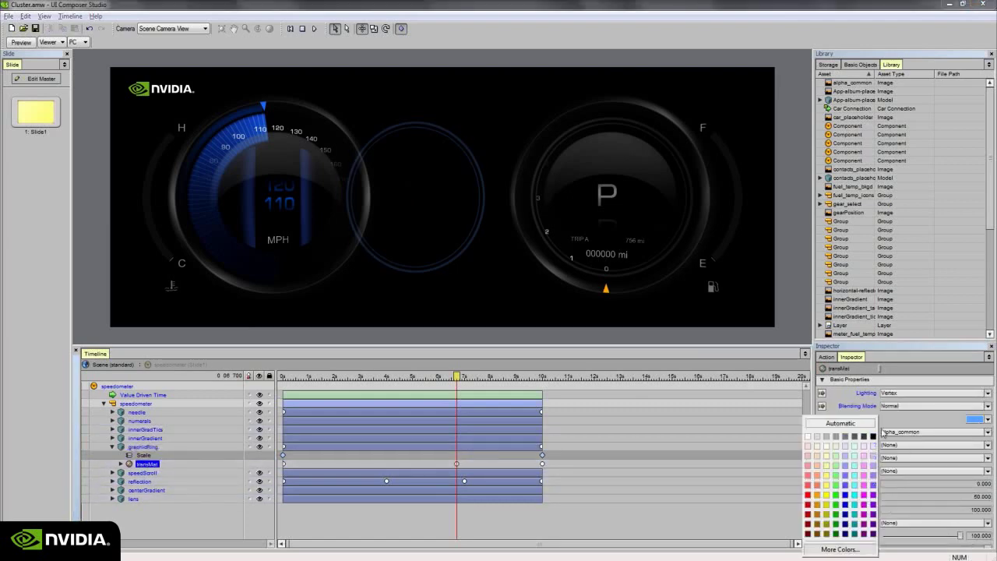
pyautogui.click(809, 438)
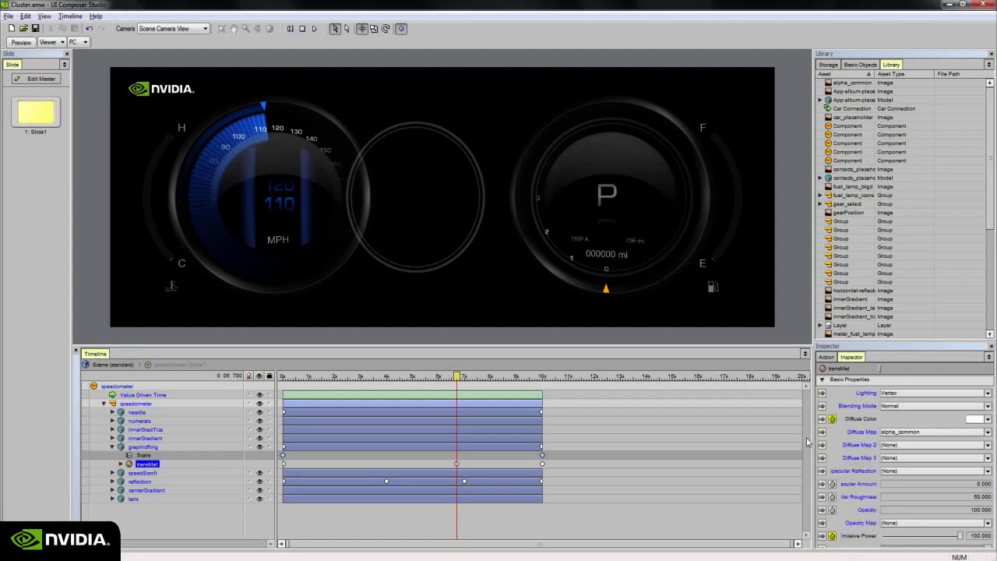
# - Move graphicRing back into the speedometer at an X position of 0 and return the timeline to 0 seconds
pyautogui.click(200, 447)
pyautogui.moveTo(920, 512); pyautogui.dragTo(962, 508)
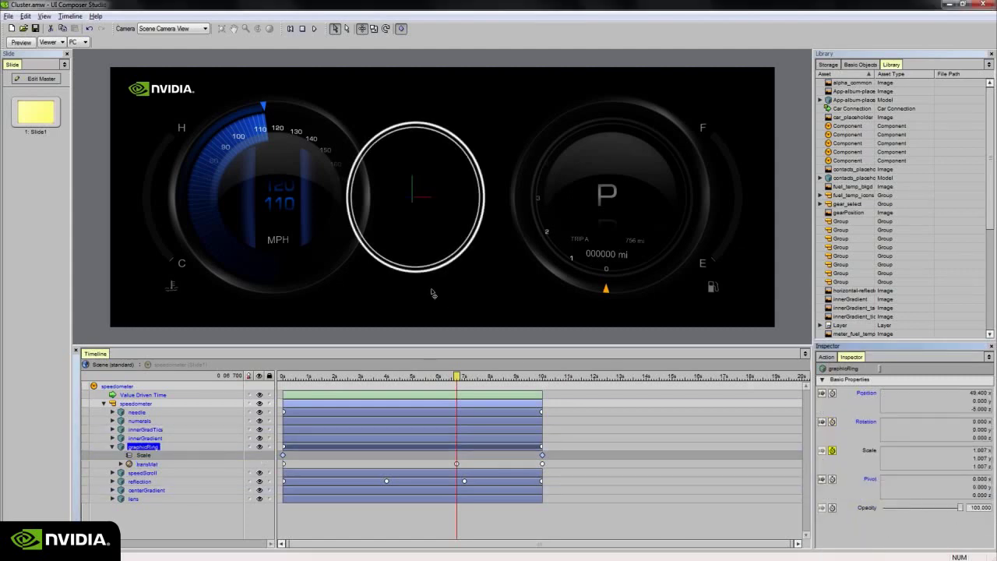
pyautogui.moveTo(967, 394); pyautogui.dragTo(945, 394)
pyautogui.click(964, 394)
pyautogui.write('0')
pyautogui.press('Return')
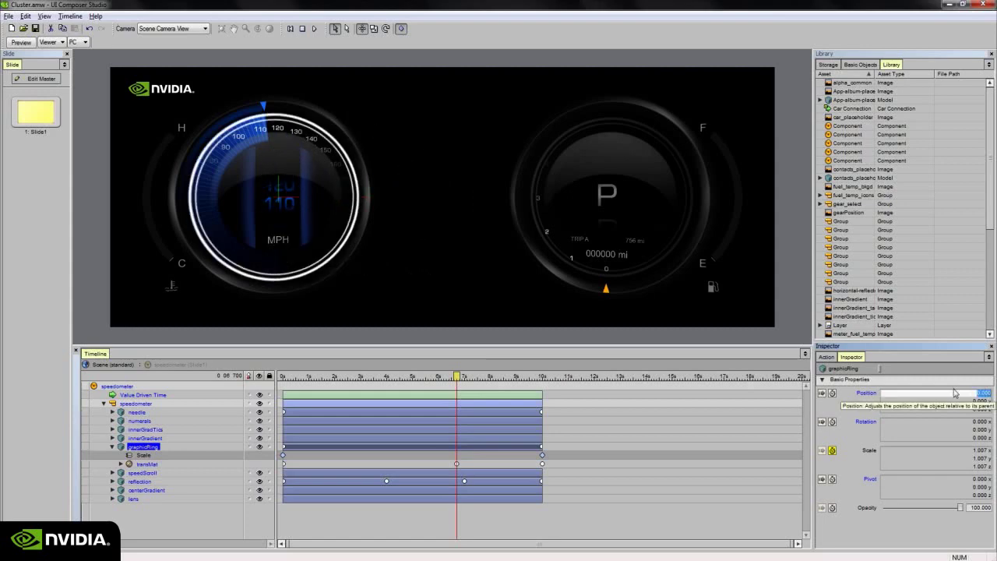
pyautogui.moveTo(475, 380); pyautogui.dragTo(283, 378)
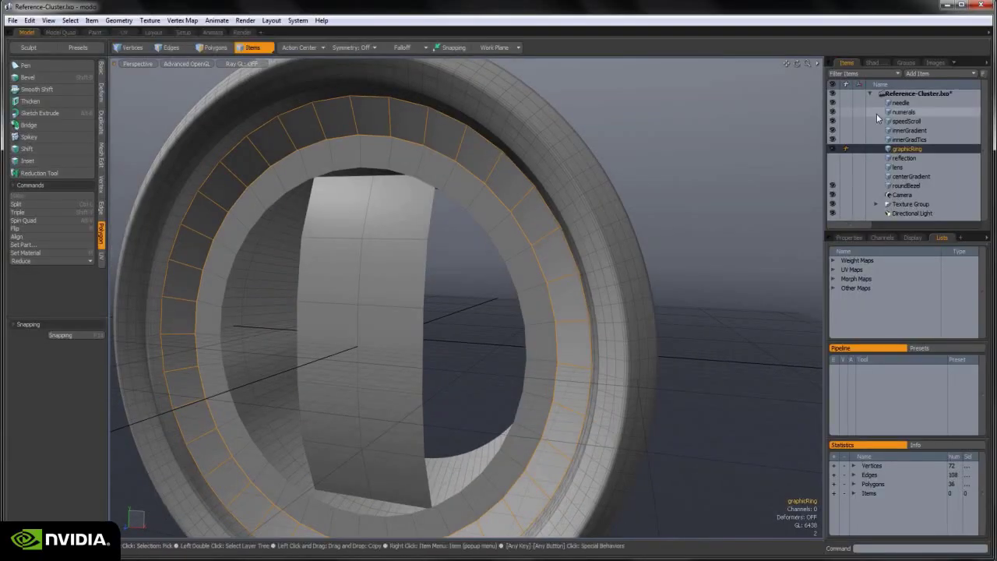
# - Switch to modo, make the reflection mesh visible, view it inside the bezel from different angles and clear the selection
pyautogui.click(907, 158)
pyautogui.click(832, 157)
pyautogui.keyDown('alt'); pyautogui.moveTo(361, 290); pyautogui.dragTo(483, 206); pyautogui.keyUp('alt')
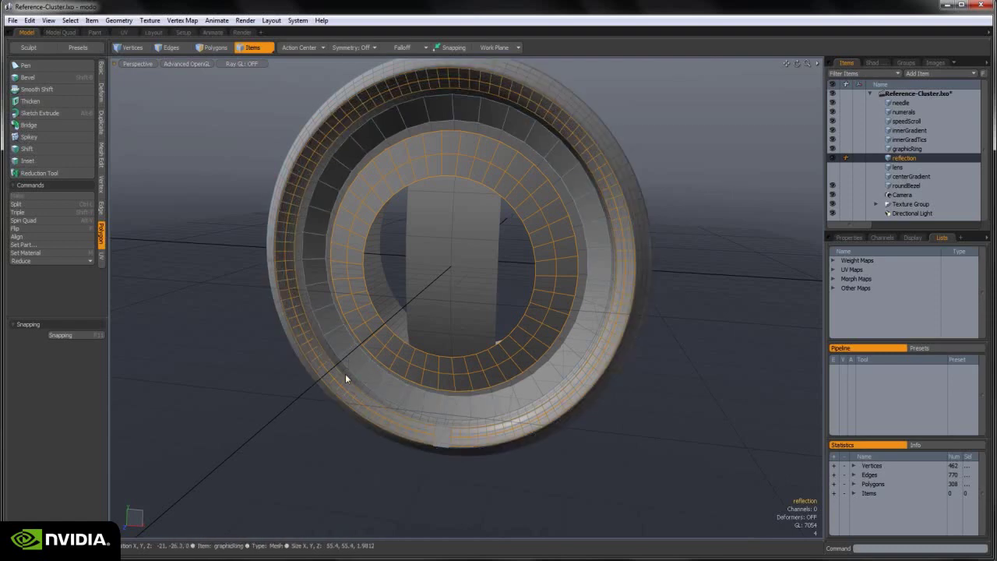
pyautogui.click(607, 124)
pyautogui.click(607, 147)
pyautogui.keyDown('alt'); pyautogui.moveTo(607, 147); pyautogui.dragTo(584, 166); pyautogui.keyUp('alt')
pyautogui.click(861, 220)
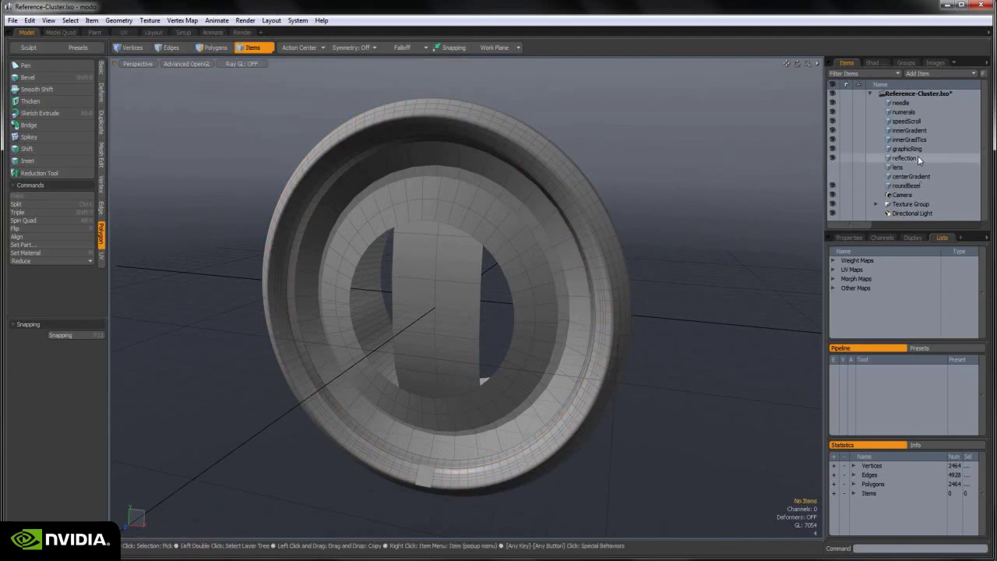
# - Select the reflection mesh, move it out of the gauge with the Transform tool and undo the move
pyautogui.click(917, 155)
pyautogui.press('w')
pyautogui.moveTo(438, 307); pyautogui.dragTo(396, 337)
pyautogui.hotkey('ctrl', 'z')
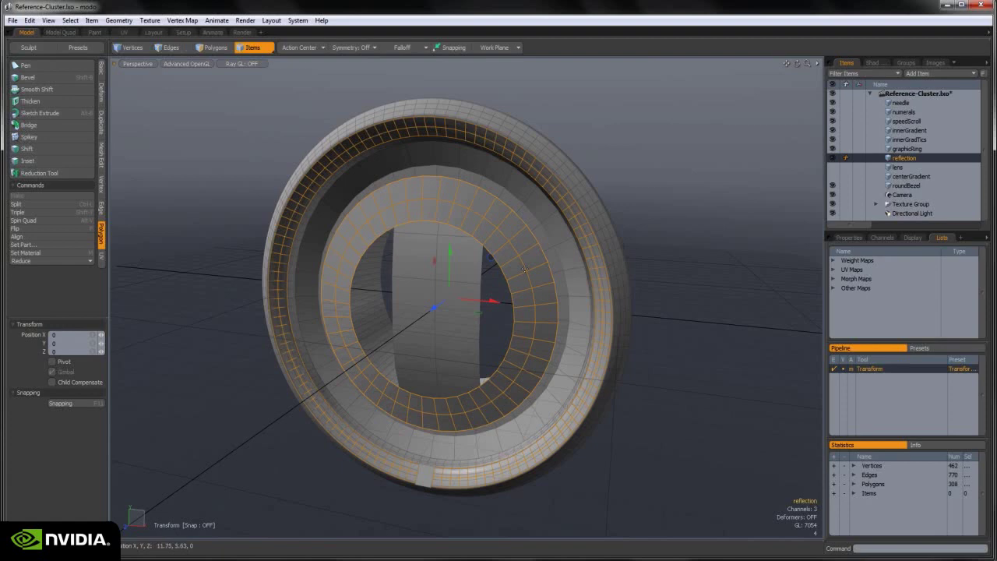
pyautogui.keyDown('alt'); pyautogui.moveTo(499, 312); pyautogui.dragTo(479, 299); pyautogui.keyUp('alt')
pyautogui.press('space')
# - Make the lens mesh visible and selected, try moving it with the Transform tool and undo the move
pyautogui.click(528, 307)
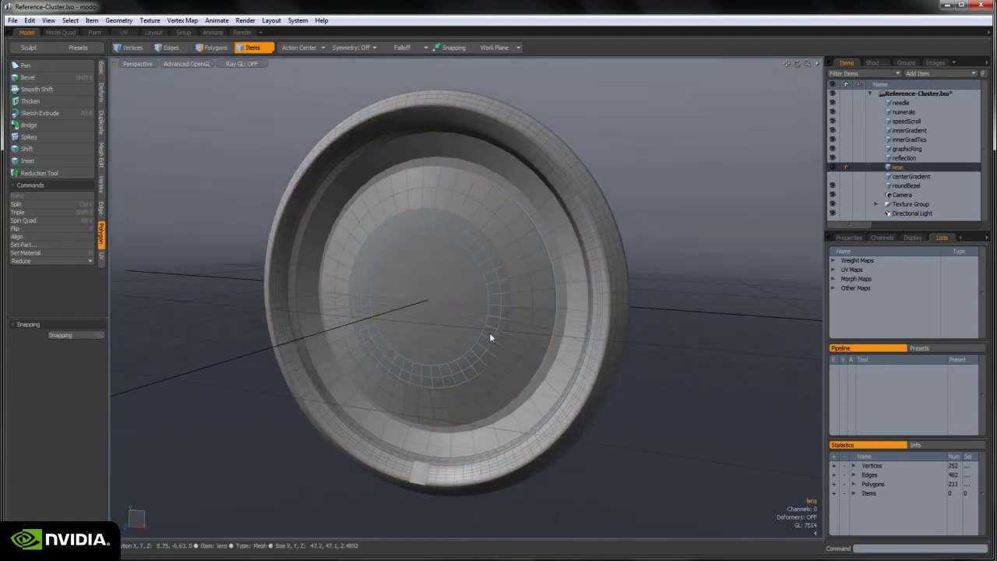
pyautogui.press('w')
pyautogui.hotkey('ctrl', 'z')
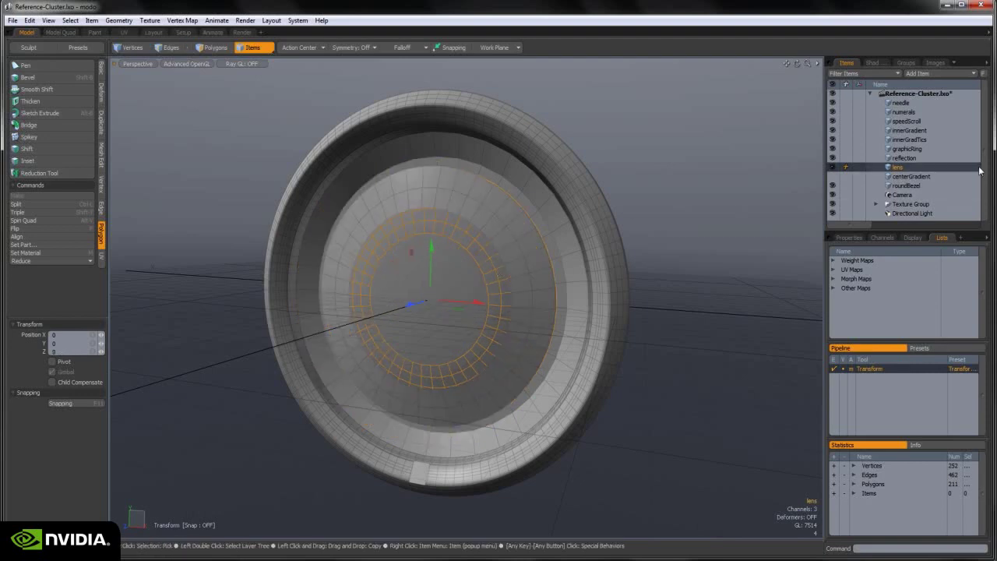
# - Make the centerGradient mesh visible and selected, try moving it with the Transform tool and undo the move
pyautogui.click(886, 176)
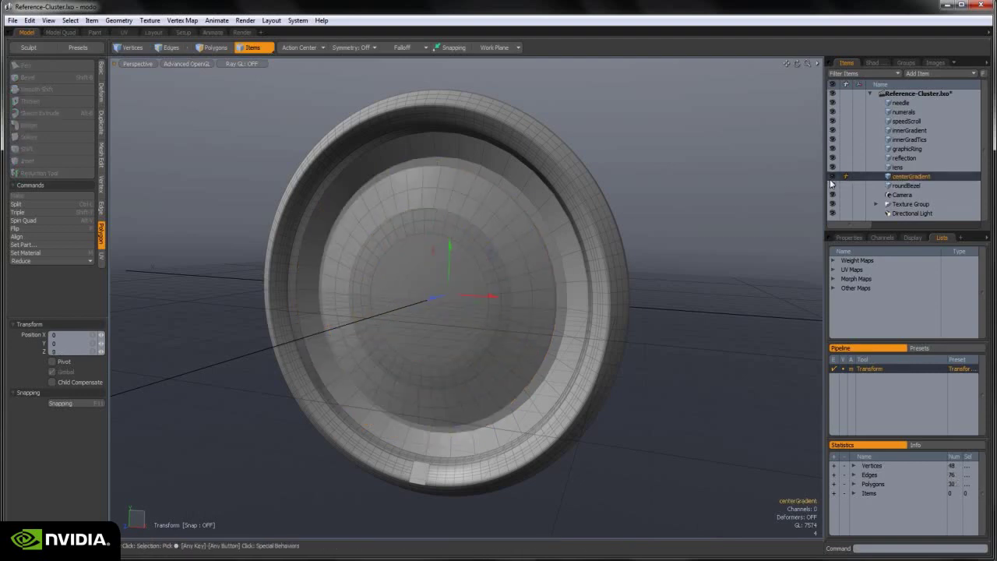
pyautogui.moveTo(436, 297); pyautogui.dragTo(411, 306)
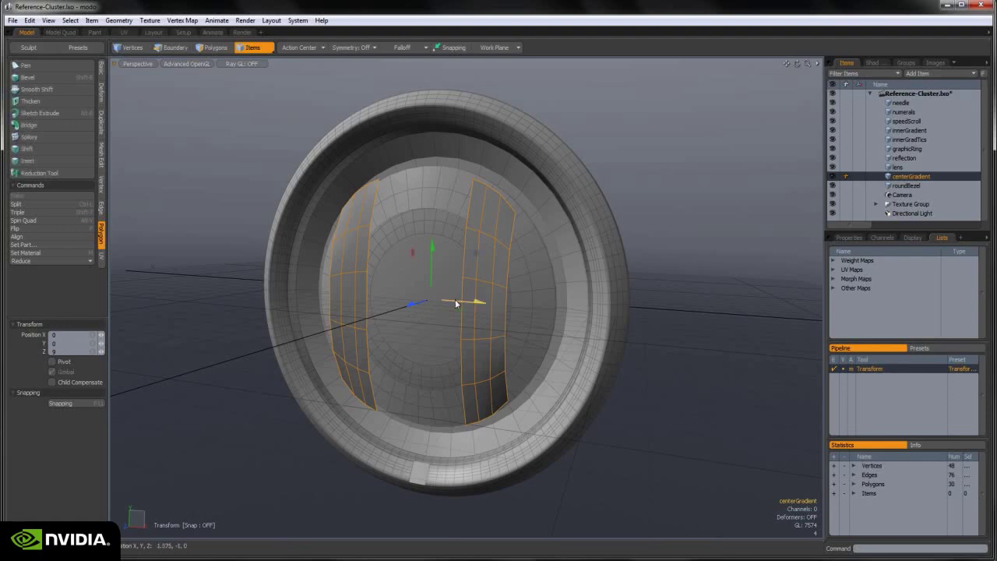
pyautogui.hotkey('ctrl', 'z')
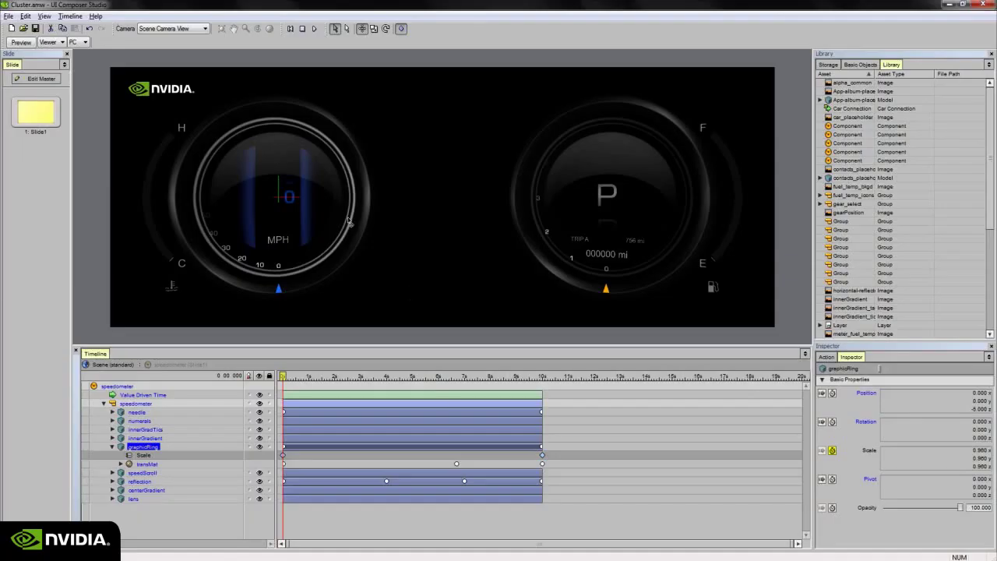
# - Switch to UI Composer Studio, select centerGradient and toggle its visibility off and back on
pyautogui.click(155, 473)
pyautogui.click(158, 482)
pyautogui.click(158, 490)
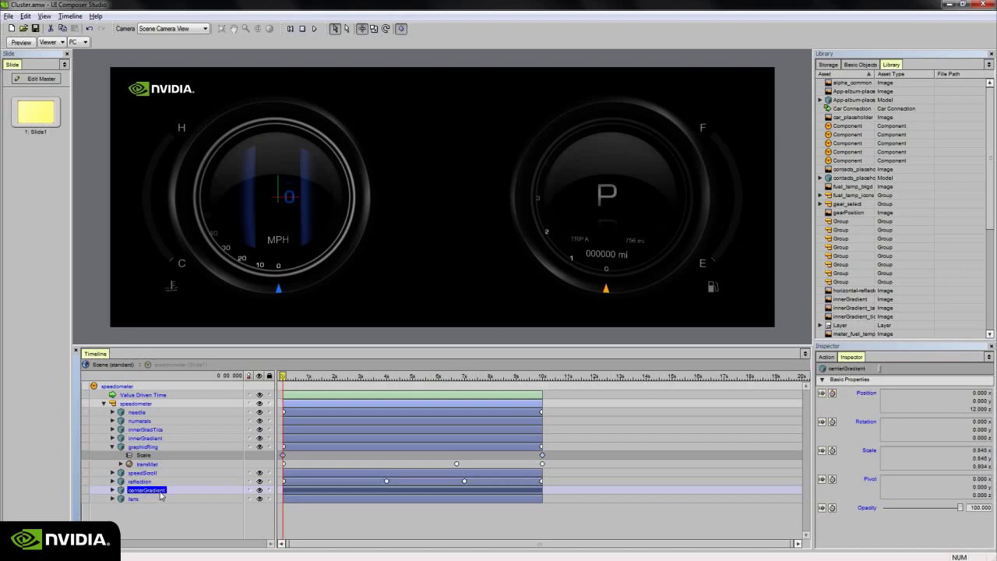
pyautogui.click(260, 490)
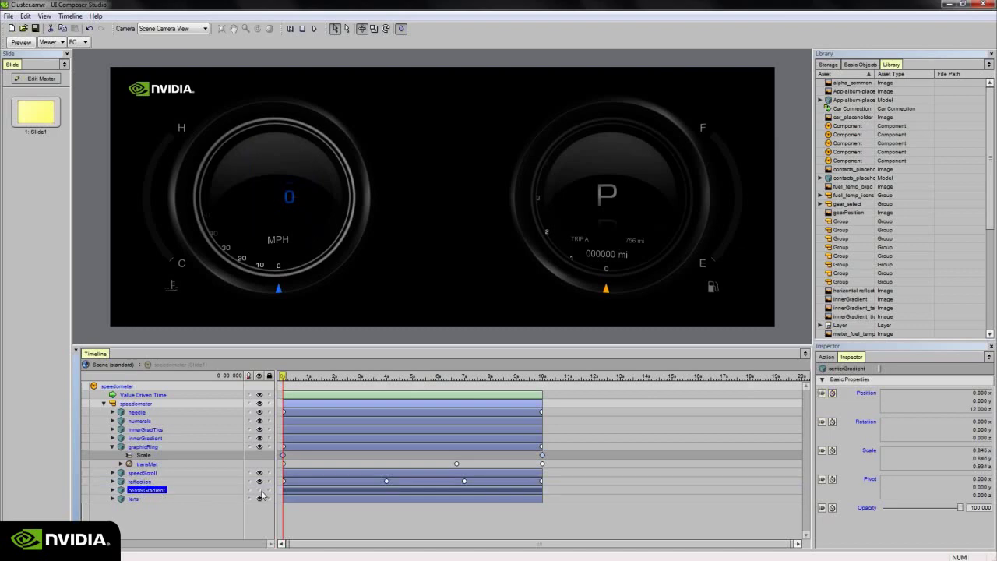
pyautogui.click(260, 490)
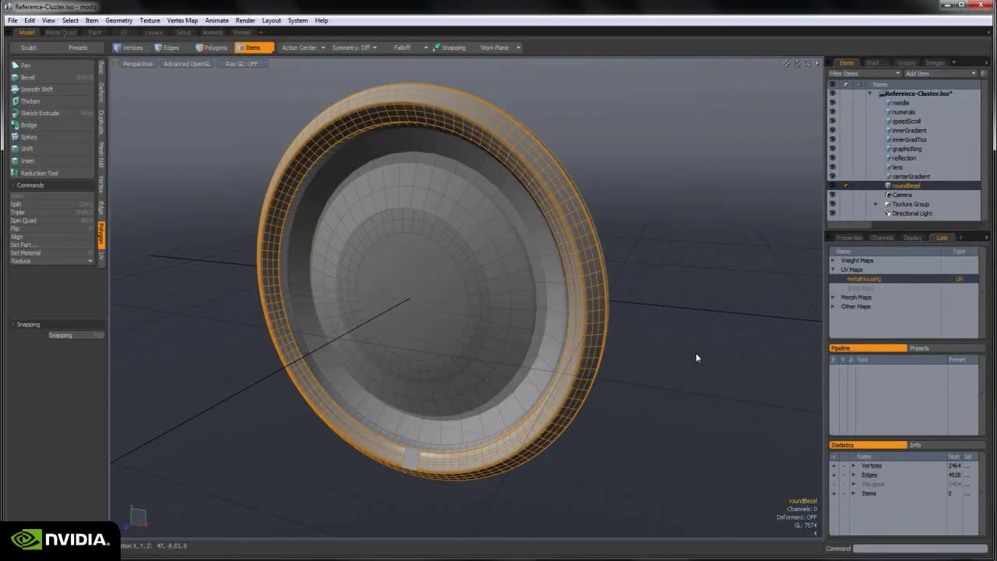
# - Switch to modo and select centerGradient, lens, reflection and innerGradTics in turn to check their UV maps
pyautogui.click(914, 177)
pyautogui.click(911, 168)
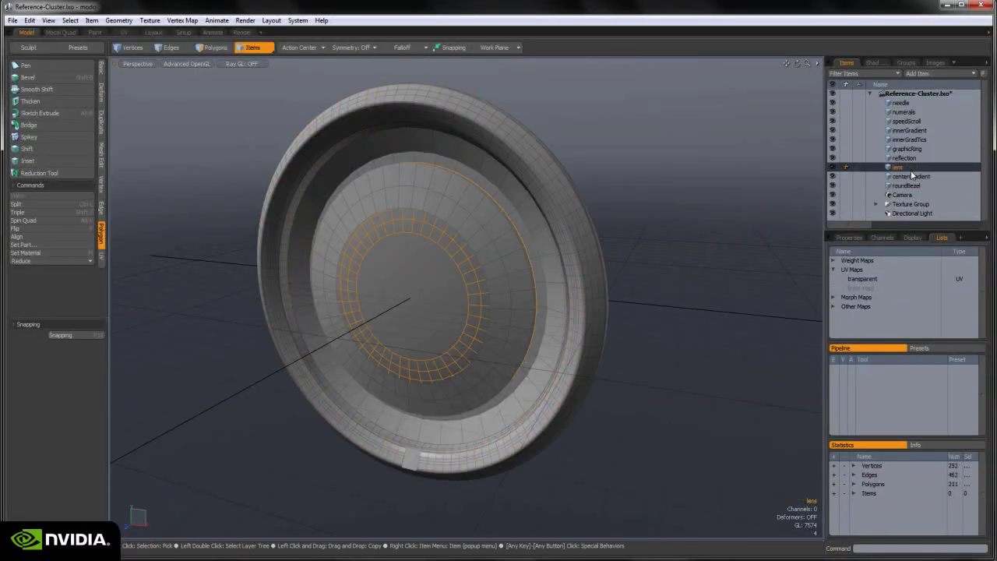
pyautogui.click(913, 158)
pyautogui.click(911, 140)
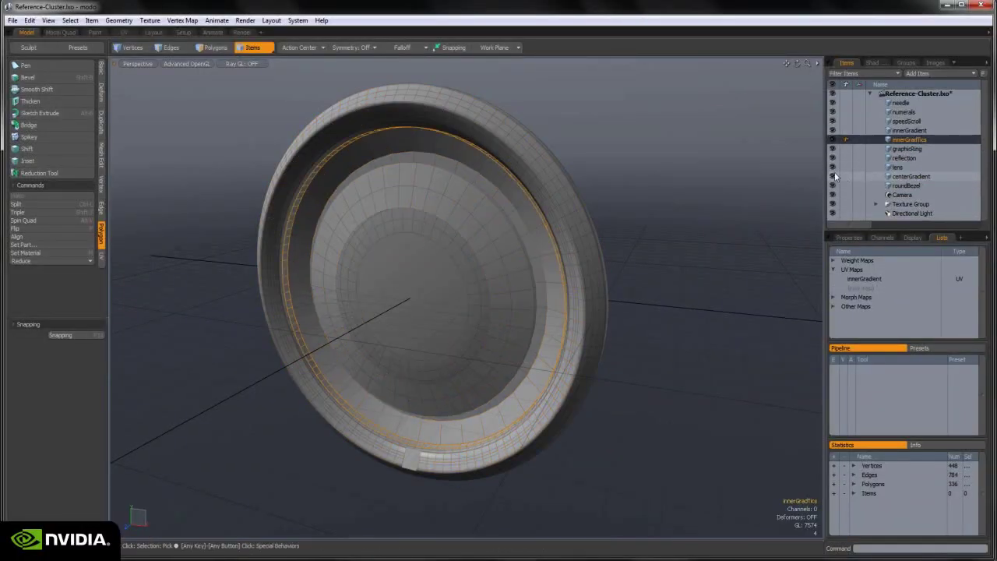
# - Hide all meshes from centerGradient to needle so that only roundBezel remains, and view the bezel from different angles
pyautogui.moveTo(832, 177); pyautogui.dragTo(833, 102)
pyautogui.keyDown('alt'); pyautogui.moveTo(498, 272); pyautogui.dragTo(564, 374); pyautogui.keyUp('alt')
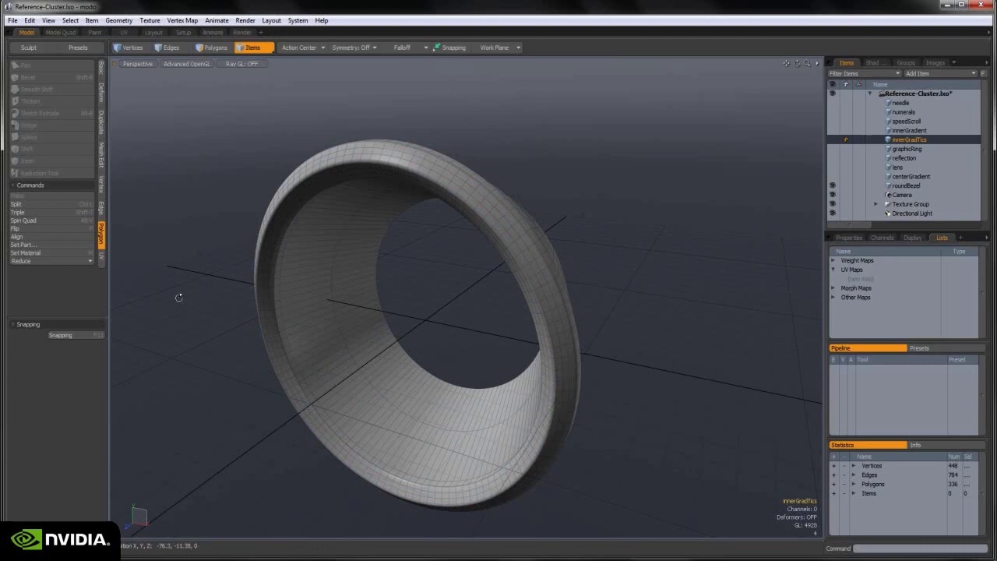
pyautogui.keyDown('alt'); pyautogui.moveTo(179, 297); pyautogui.dragTo(180, 264); pyautogui.keyUp('alt')
pyautogui.keyDown('alt'); pyautogui.moveTo(616, 249); pyautogui.dragTo(615, 232); pyautogui.keyUp('alt')
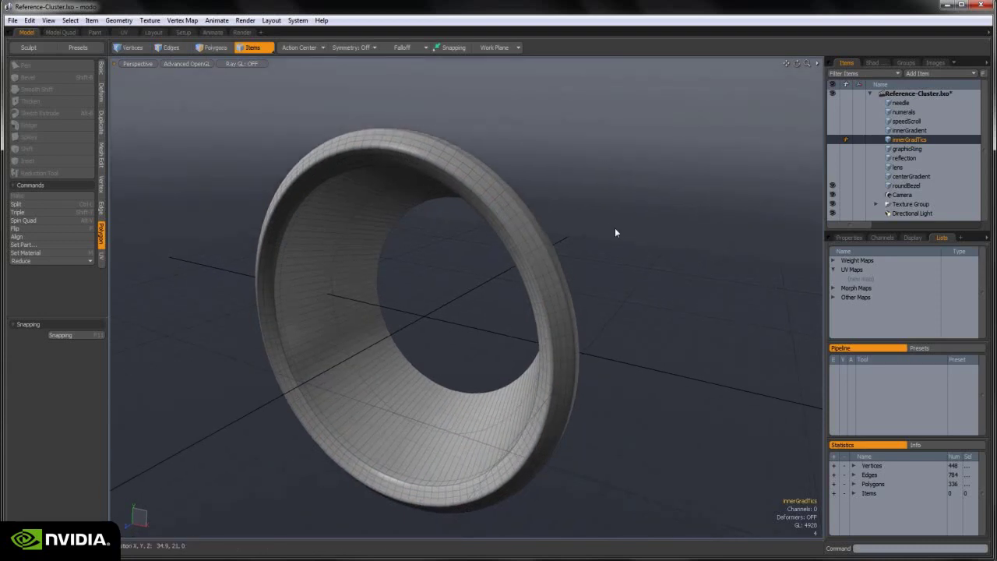
# - Select the roundBezel mesh and its metalHousing UV map, and display the map in the UV layout
pyautogui.click(905, 185)
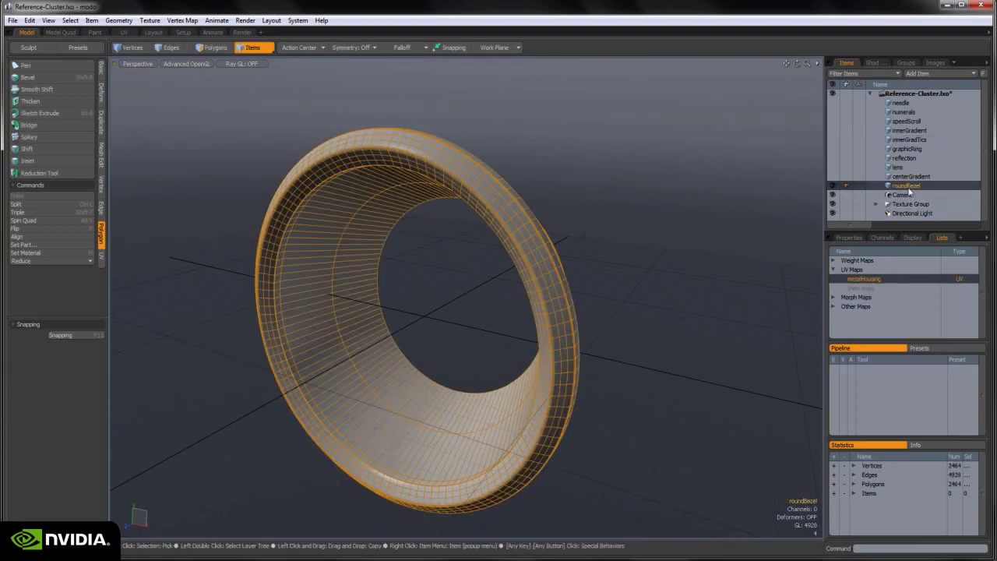
pyautogui.click(880, 278)
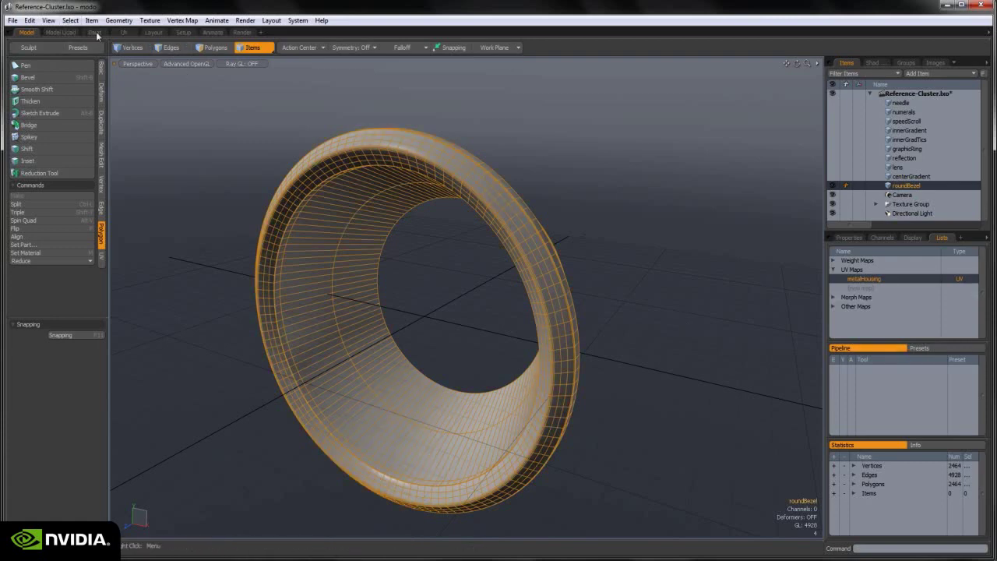
pyautogui.click(124, 32)
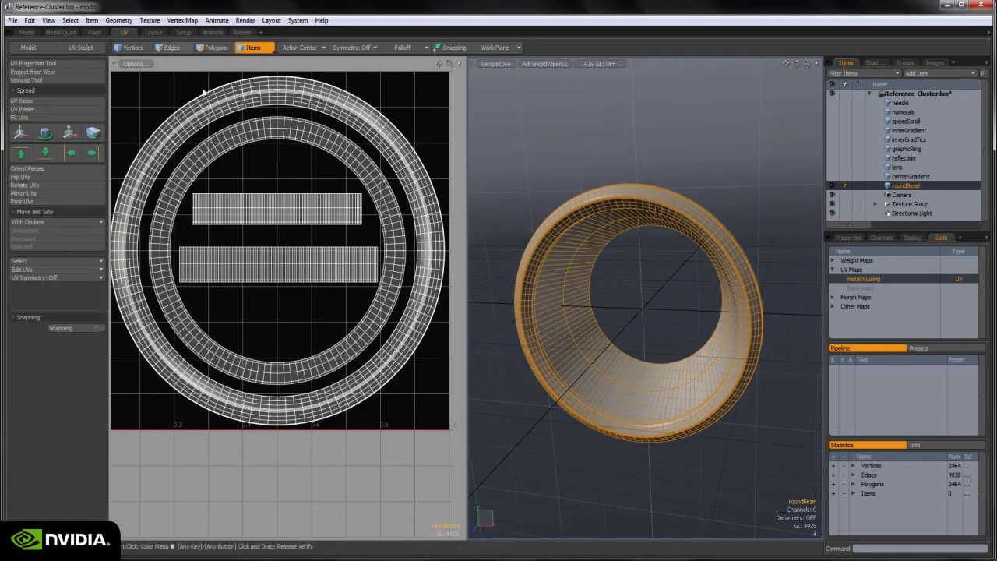
pyautogui.keyDown('alt'); pyautogui.moveTo(309, 194); pyautogui.dragTo(319, 217); pyautogui.keyUp('alt')
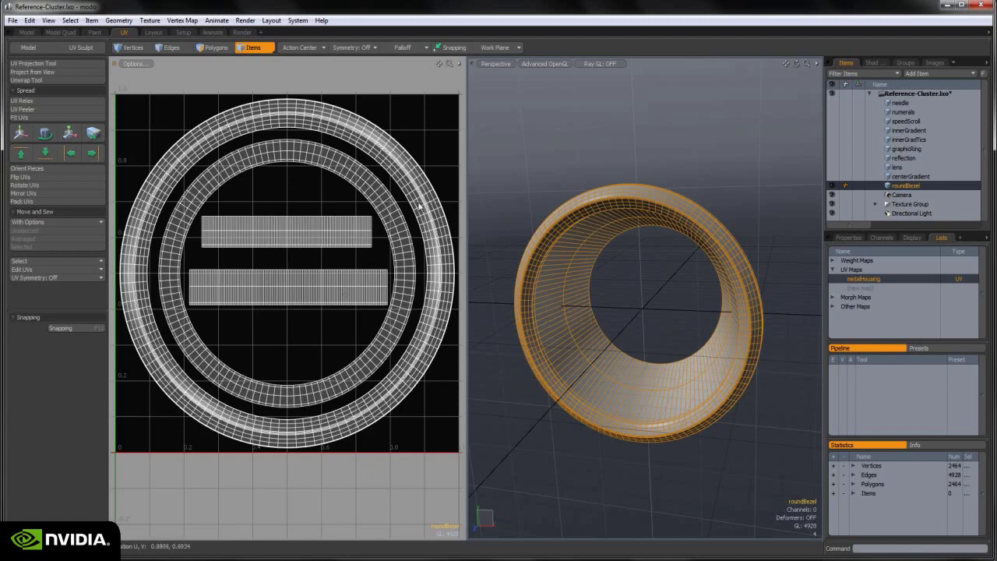
# - Select the outer ring UV island in polygon mode and view the matching front rim of the bezel up close
pyautogui.press('3')
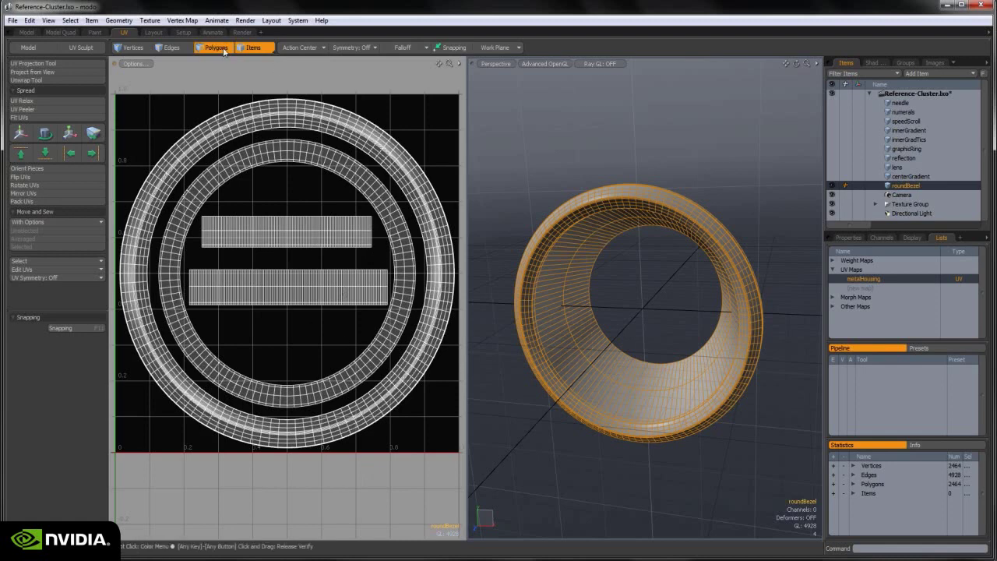
pyautogui.doubleClick(419, 196)
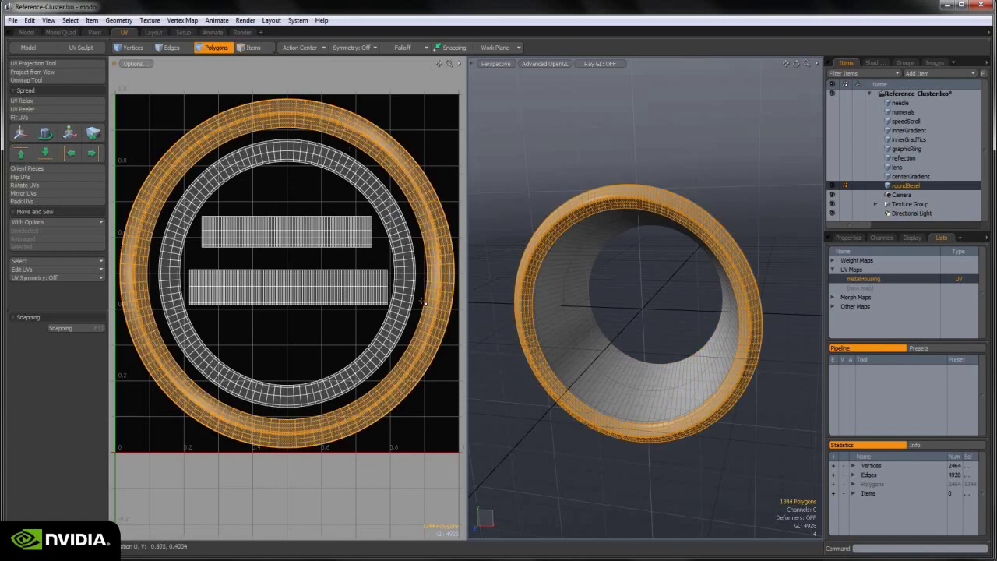
pyautogui.keyDown('alt'); pyautogui.moveTo(608, 421); pyautogui.dragTo(545, 448); pyautogui.keyUp('alt')
pyautogui.keyDown('ctrl'); pyautogui.keyDown('alt'); pyautogui.moveTo(690, 311); pyautogui.dragTo(730, 232); pyautogui.keyUp('alt'); pyautogui.keyUp('ctrl')
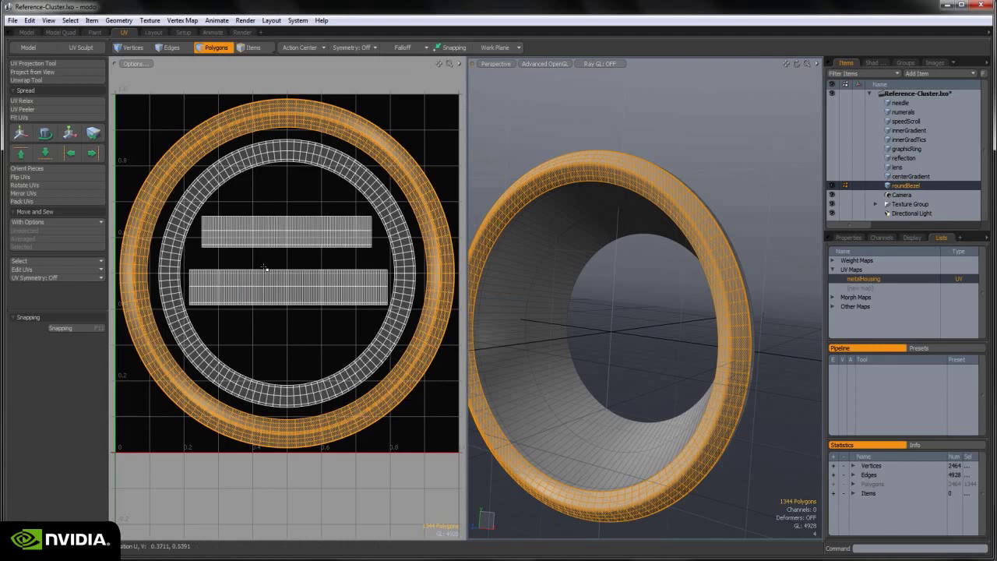
pyautogui.keyDown('alt'); pyautogui.moveTo(413, 366); pyautogui.dragTo(413, 364); pyautogui.keyUp('alt')
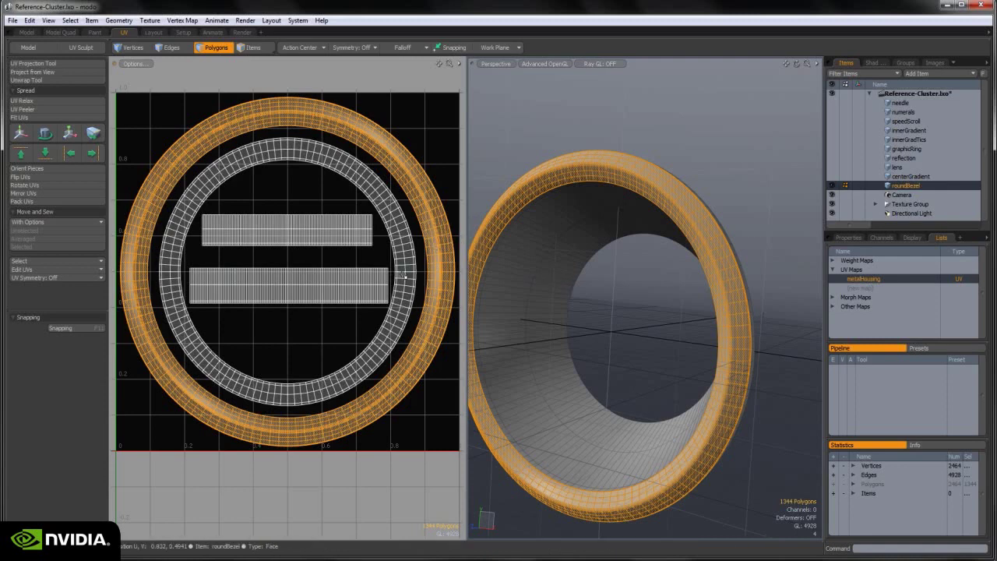
# - Select the inner ring UV island and view its polygons on the rear edge of the bezel
pyautogui.doubleClick(404, 275)
pyautogui.keyDown('alt'); pyautogui.moveTo(656, 286); pyautogui.dragTo(598, 300); pyautogui.keyUp('alt')
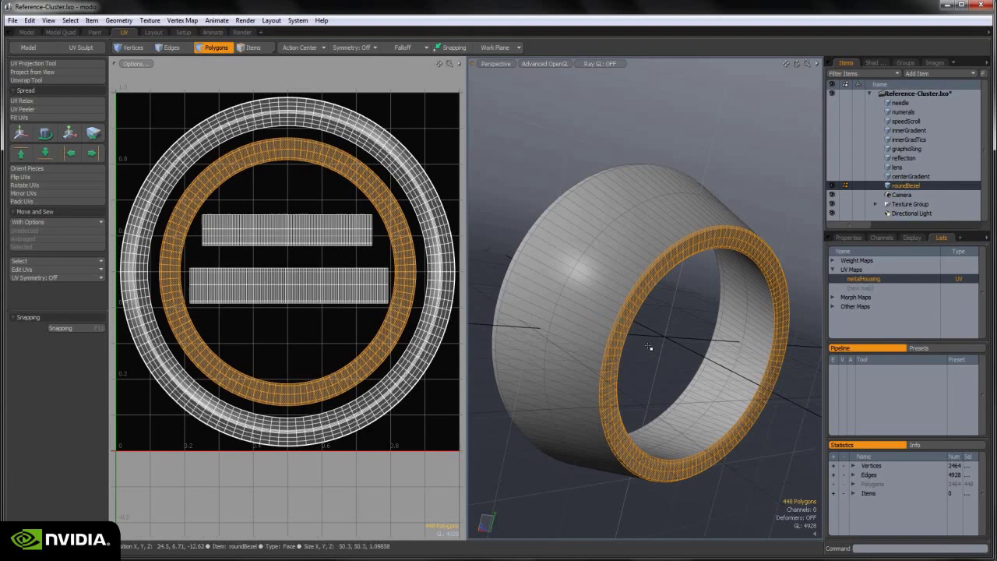
pyautogui.keyDown('alt'); pyautogui.moveTo(650, 348); pyautogui.dragTo(659, 329); pyautogui.keyUp('alt')
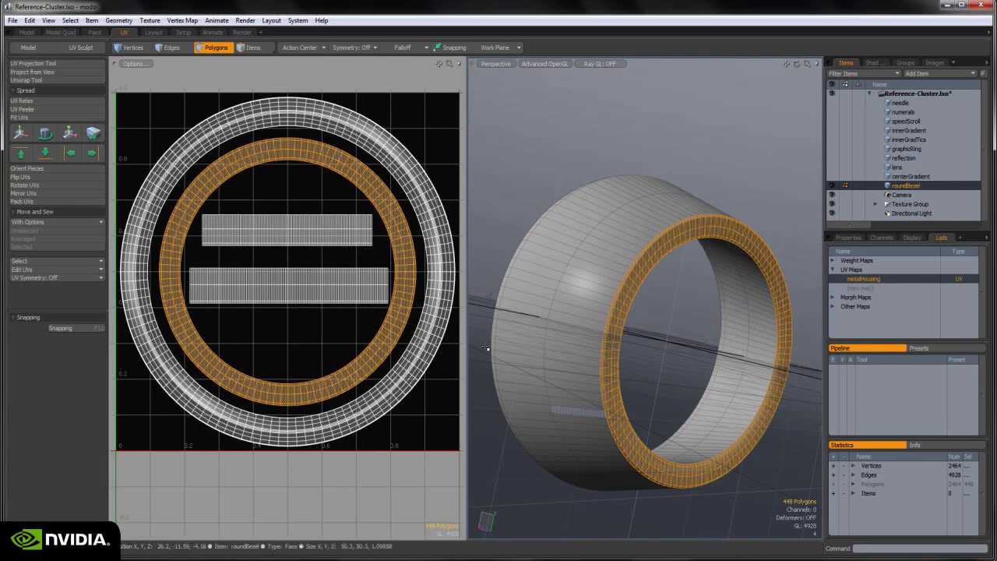
# - Select the two rectangular strip UV islands in turn, view their polygons on the bezel's walls and clear the selection
pyautogui.click(307, 196)
pyautogui.doubleClick(320, 230)
pyautogui.click(340, 295)
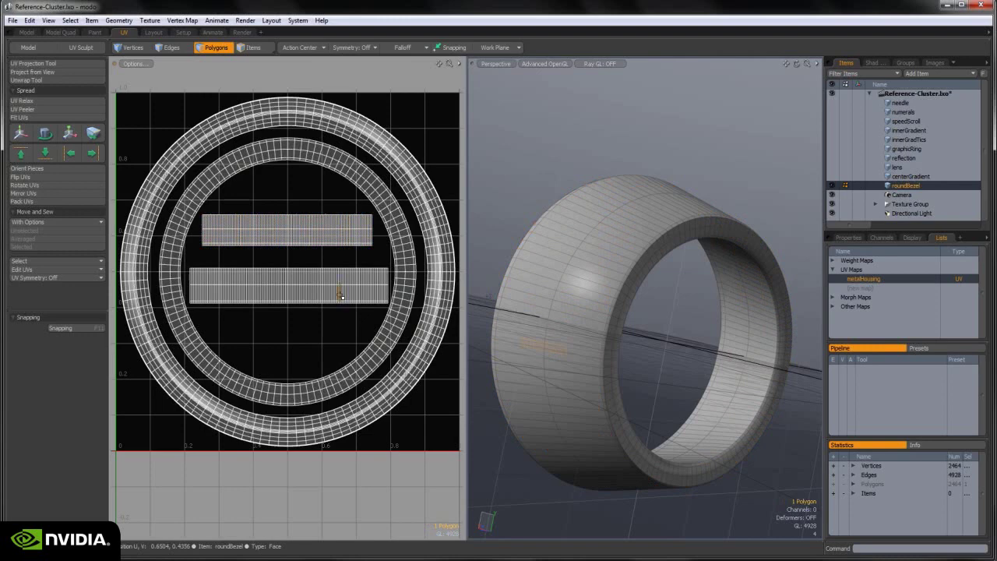
pyautogui.doubleClick(340, 295)
pyautogui.doubleClick(347, 226)
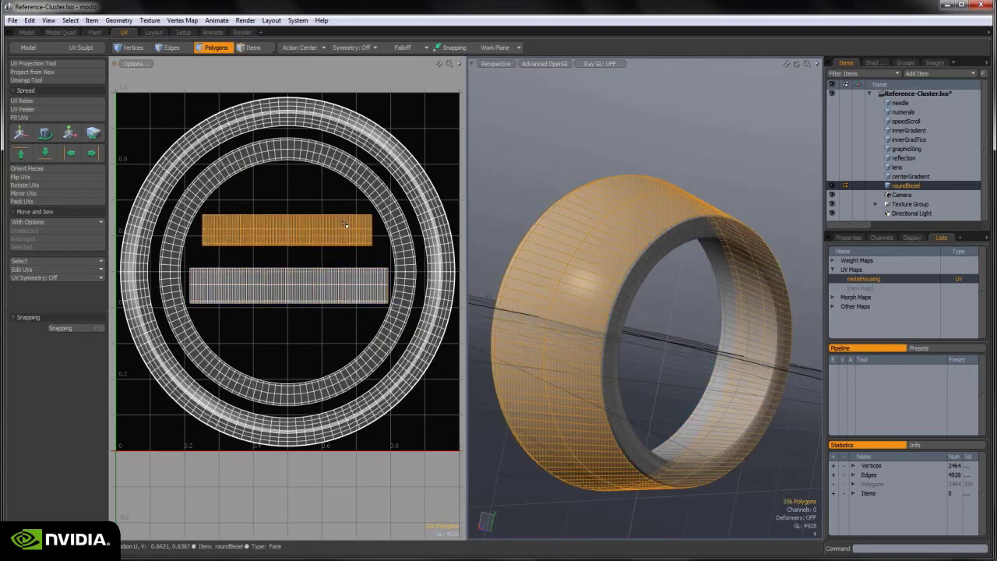
pyautogui.keyDown('alt'); pyautogui.moveTo(542, 422); pyautogui.dragTo(758, 257); pyautogui.keyUp('alt')
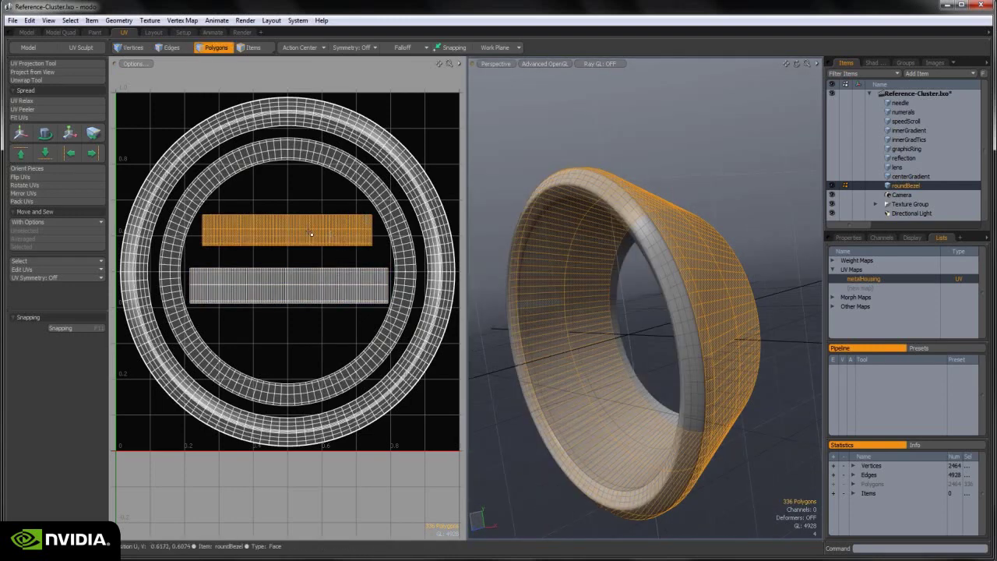
pyautogui.click(310, 193)
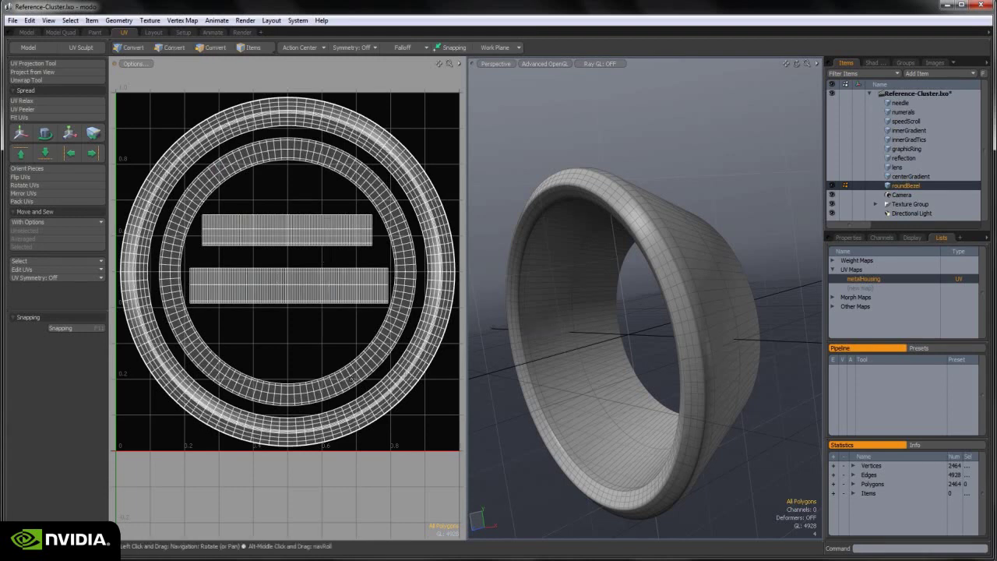
pyautogui.keyDown('alt'); pyautogui.moveTo(351, 227); pyautogui.dragTo(341, 227); pyautogui.keyUp('alt')
pyautogui.moveTo(310, 302)
pyautogui.mouseDown()
pyautogui.moveTo(352, 178)
pyautogui.moveTo(400, 131)
pyautogui.mouseUp()
pyautogui.click(404, 132)
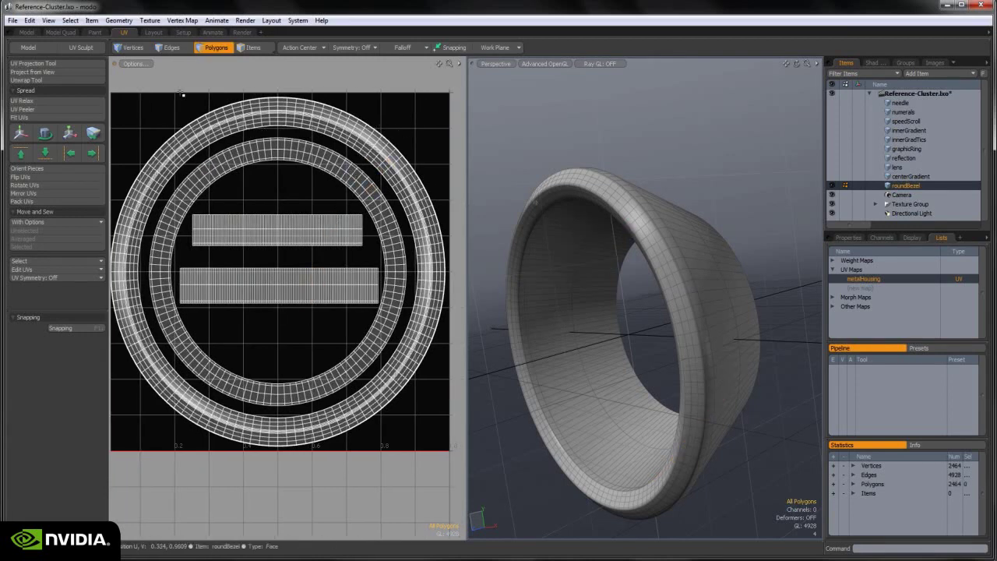
# - View the centerGradient mesh over the bezel, reselect roundBezel and examine its texture image in the UV view without the wireframe
pyautogui.click(137, 64)
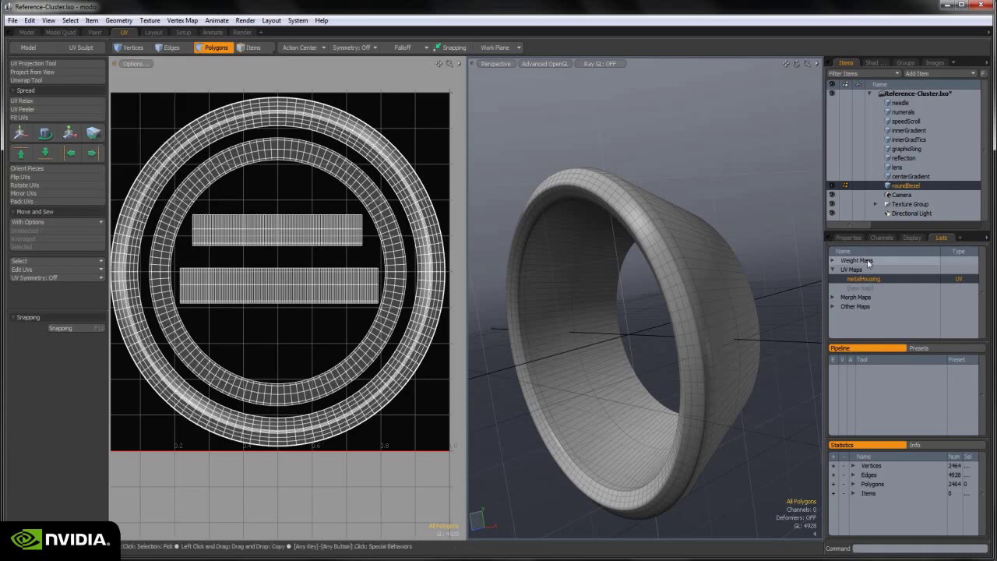
pyautogui.doubleClick(900, 186)
pyautogui.click(899, 177)
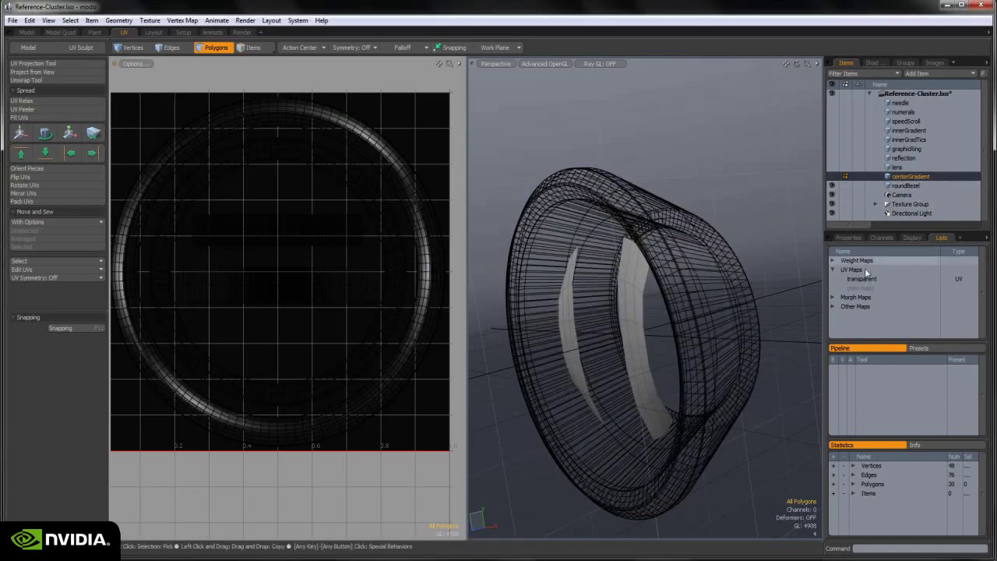
pyautogui.click(865, 277)
pyautogui.click(898, 186)
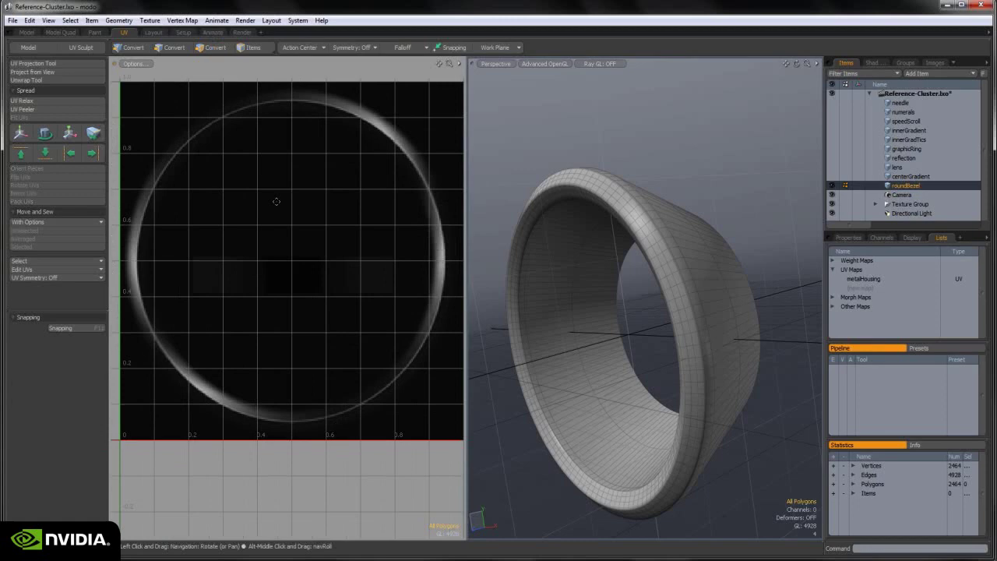
pyautogui.keyDown('alt'); pyautogui.moveTo(277, 202); pyautogui.dragTo(315, 257); pyautogui.keyUp('alt')
pyautogui.scroll(-4, 286, 231)
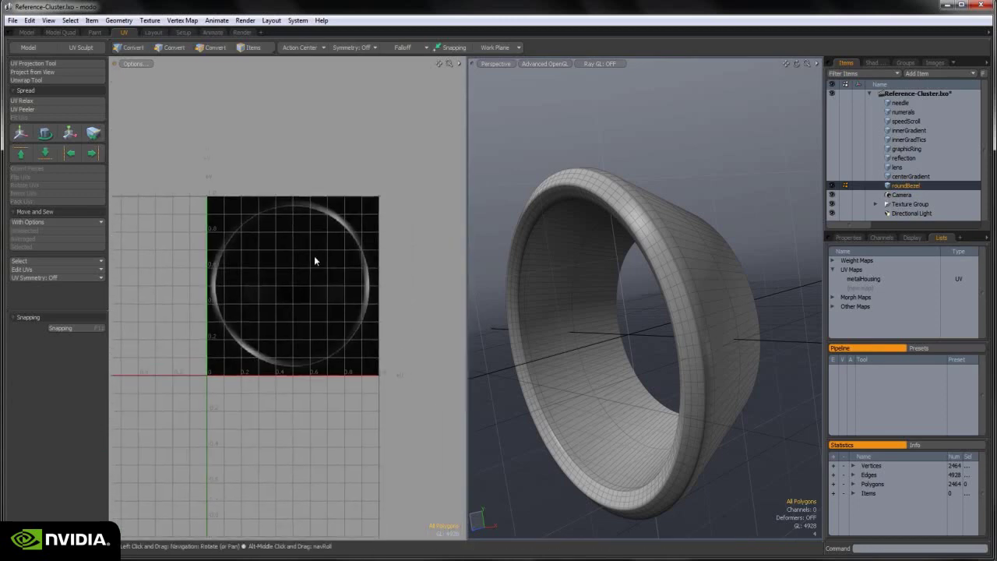
pyautogui.scroll(4, 315, 257)
# - Return to the Model layout, select the centerGradient mesh and hide the roundBezel mesh
pyautogui.click(25, 33)
pyautogui.keyDown('alt'); pyautogui.moveTo(428, 261); pyautogui.dragTo(446, 266); pyautogui.keyUp('alt')
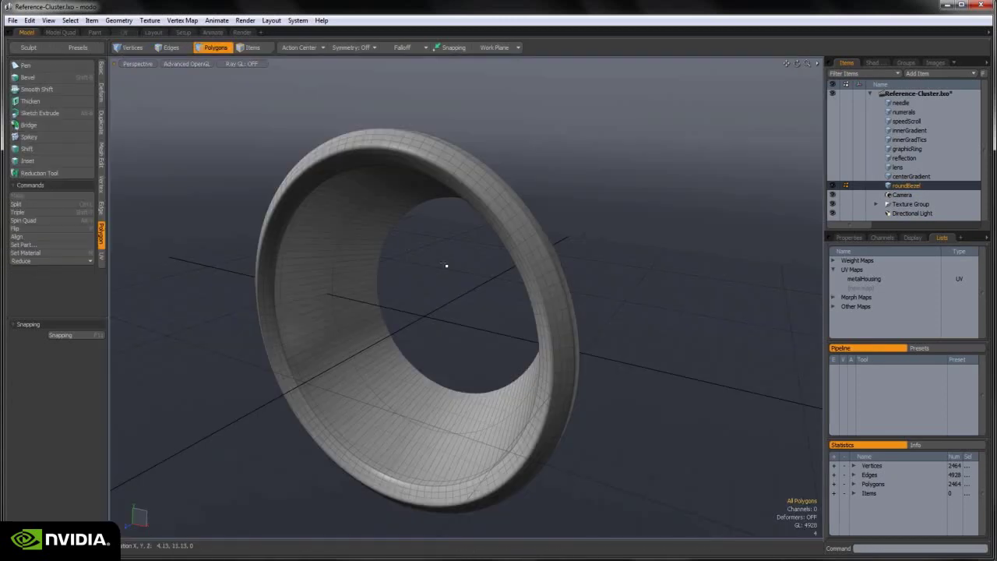
pyautogui.click(910, 176)
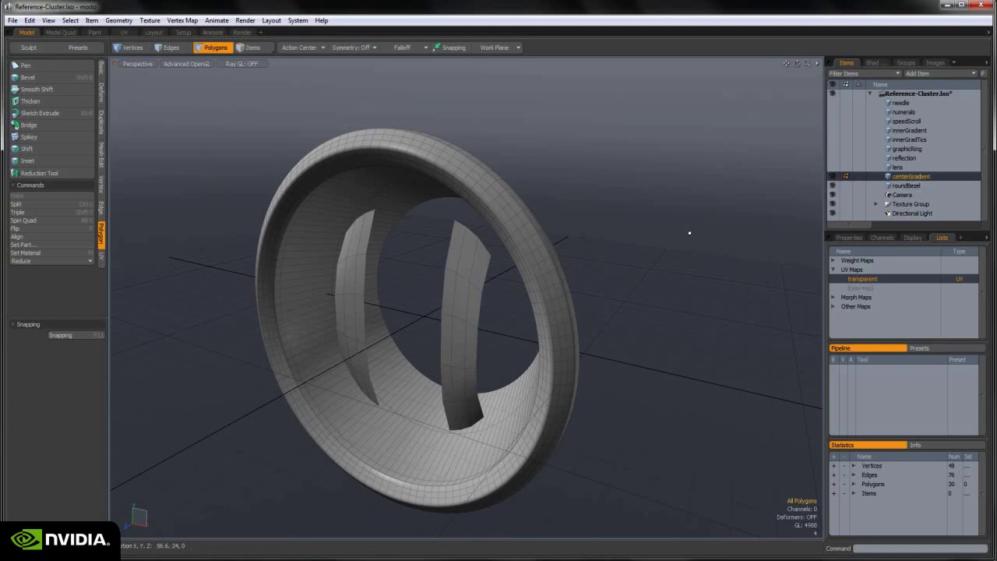
pyautogui.keyDown('alt'); pyautogui.moveTo(587, 242); pyautogui.dragTo(581, 226); pyautogui.keyUp('alt')
pyautogui.click(833, 186)
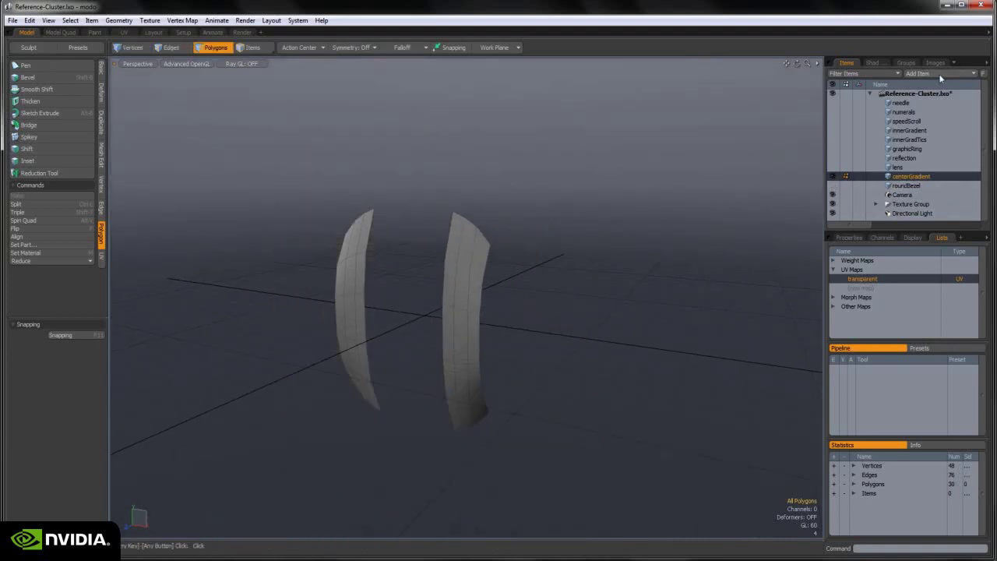
# - Replace the roundBezel image layer in the Shader Tree with the alpha_common image clip
pyautogui.click(149, 20)
pyautogui.click(167, 32)
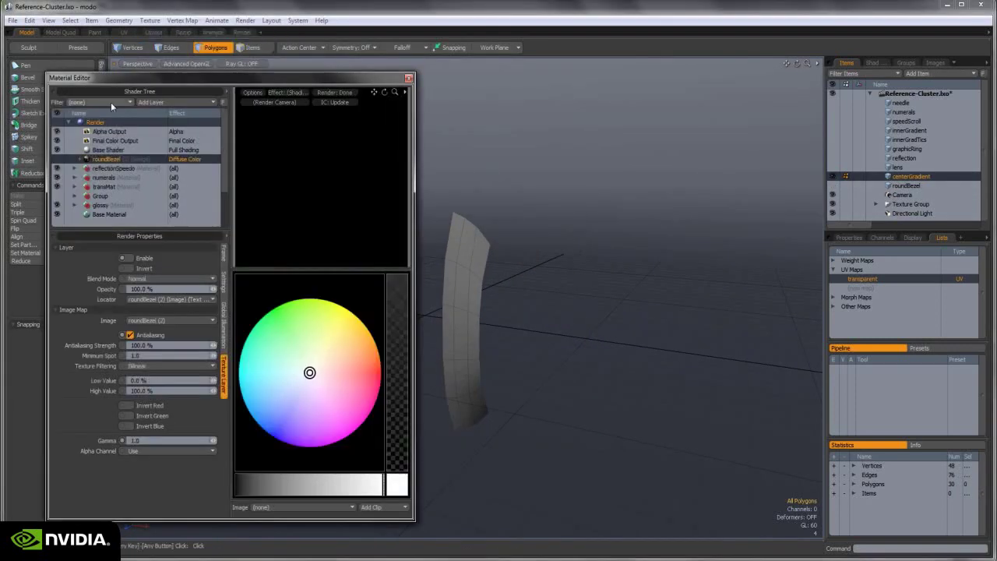
pyautogui.click(90, 161)
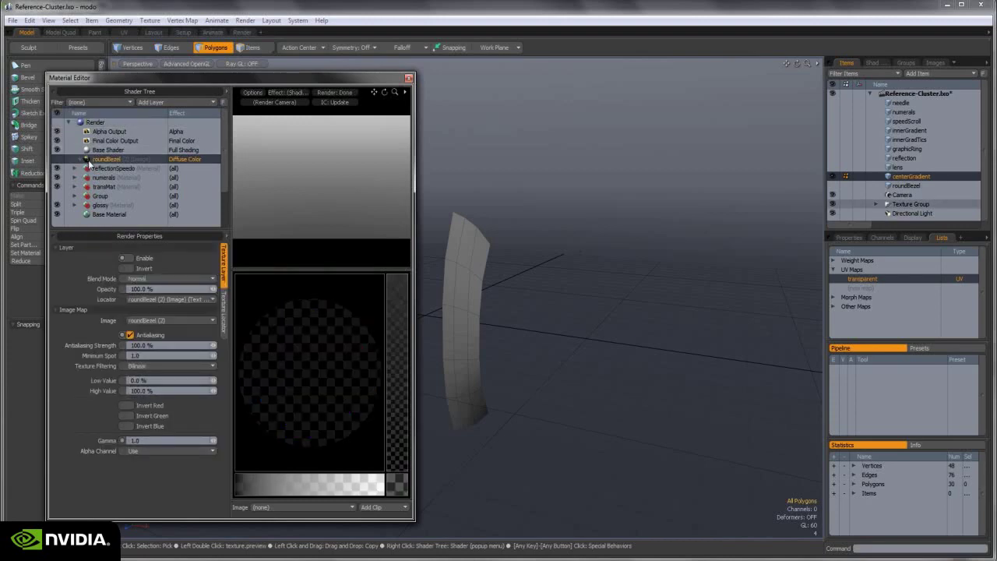
pyautogui.press('Delete')
pyautogui.click(936, 63)
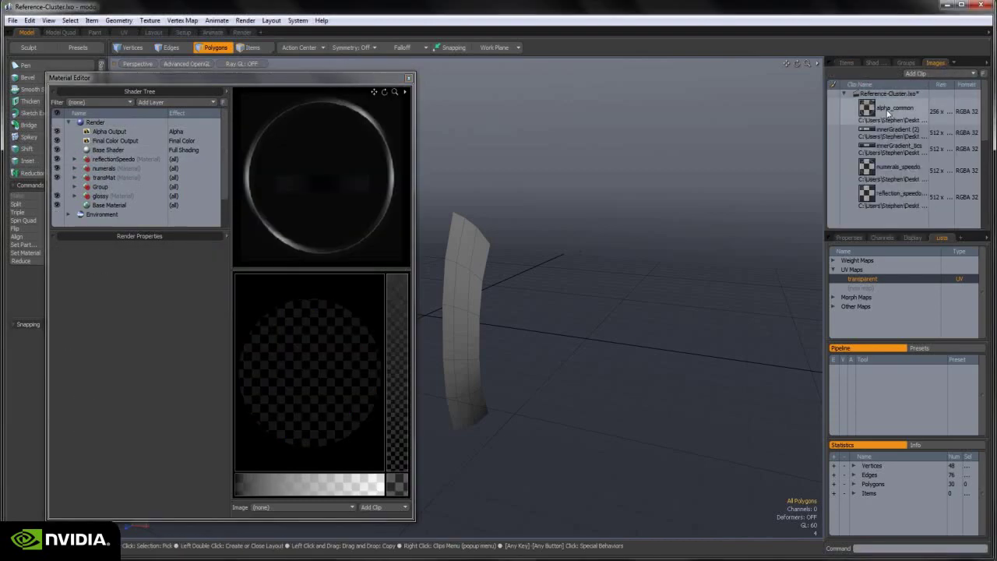
pyautogui.moveTo(888, 114); pyautogui.dragTo(110, 162)
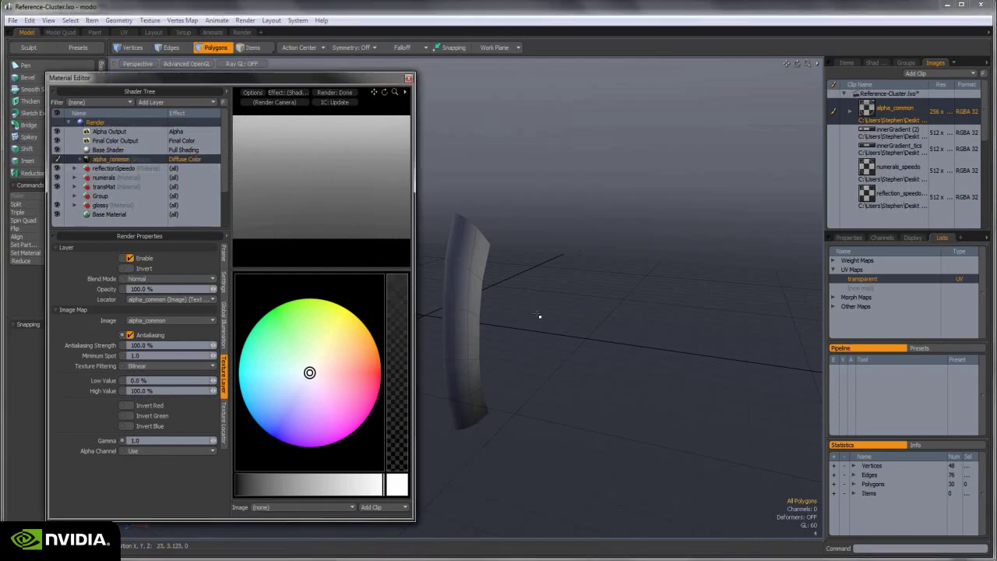
# - Examine the alpha_common texture on the two centerGradient strips from several angles and bring back the item list
pyautogui.keyDown('alt'); pyautogui.moveTo(539, 316); pyautogui.dragTo(522, 278); pyautogui.keyUp('alt')
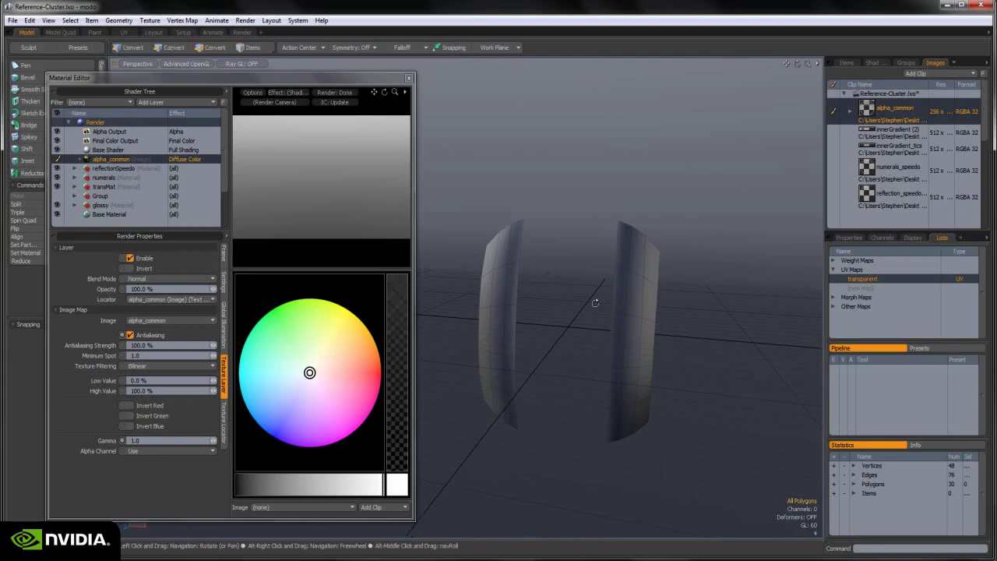
pyautogui.keyDown('alt'); pyautogui.moveTo(670, 335); pyautogui.dragTo(645, 343); pyautogui.keyUp('alt')
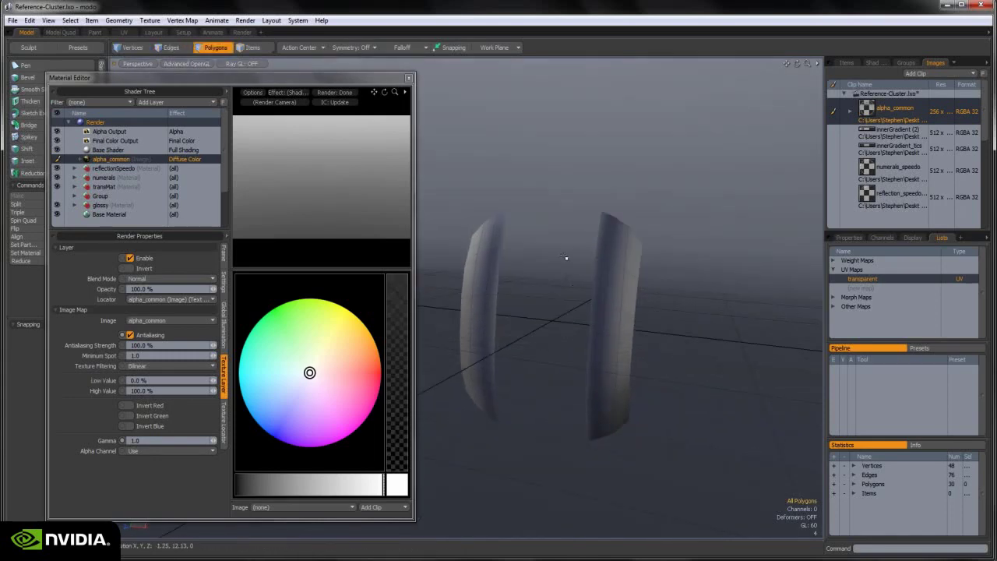
pyautogui.click(847, 63)
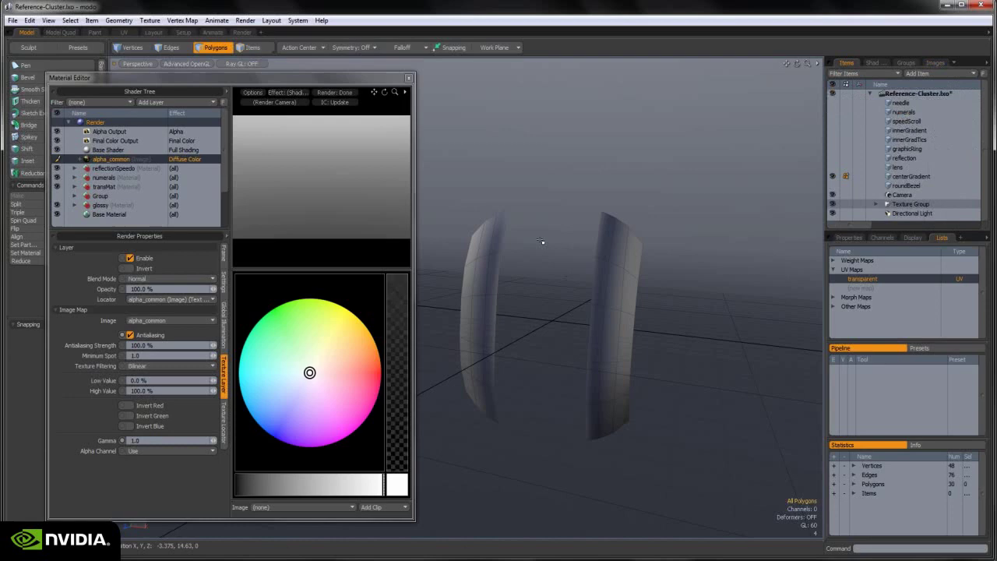
pyautogui.keyDown('alt'); pyautogui.moveTo(597, 218); pyautogui.dragTo(615, 211); pyautogui.keyUp('alt')
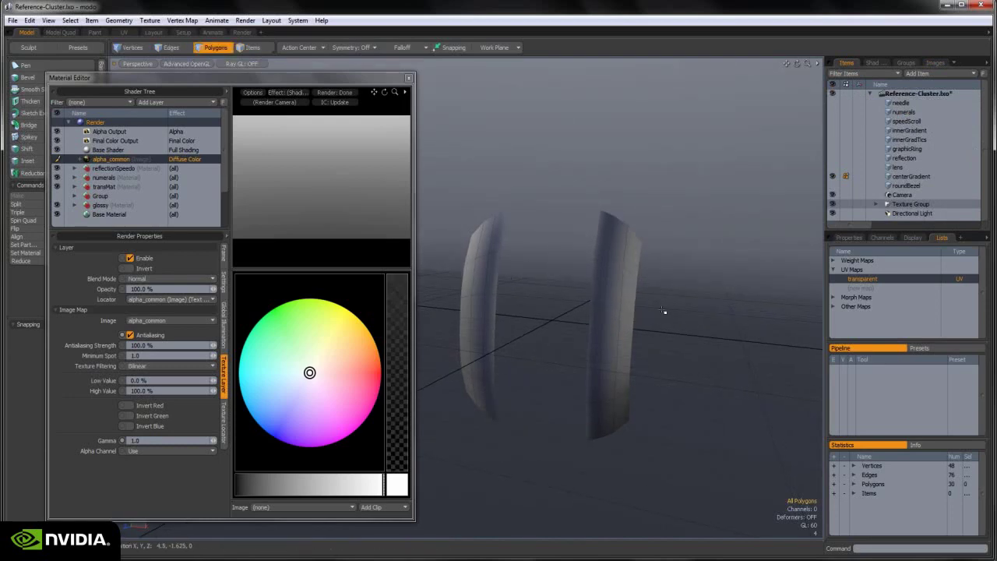
pyautogui.keyDown('alt'); pyautogui.moveTo(628, 212); pyautogui.dragTo(657, 185); pyautogui.keyUp('alt')
# - Show the needle mesh and briefly display the numerals mesh before hiding it again
pyautogui.click(833, 102)
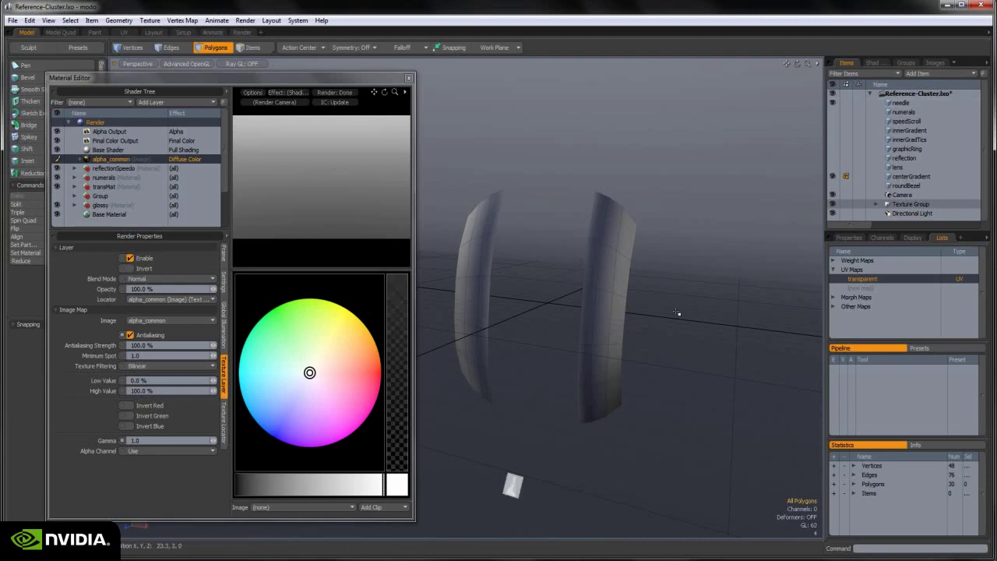
pyautogui.click(833, 111)
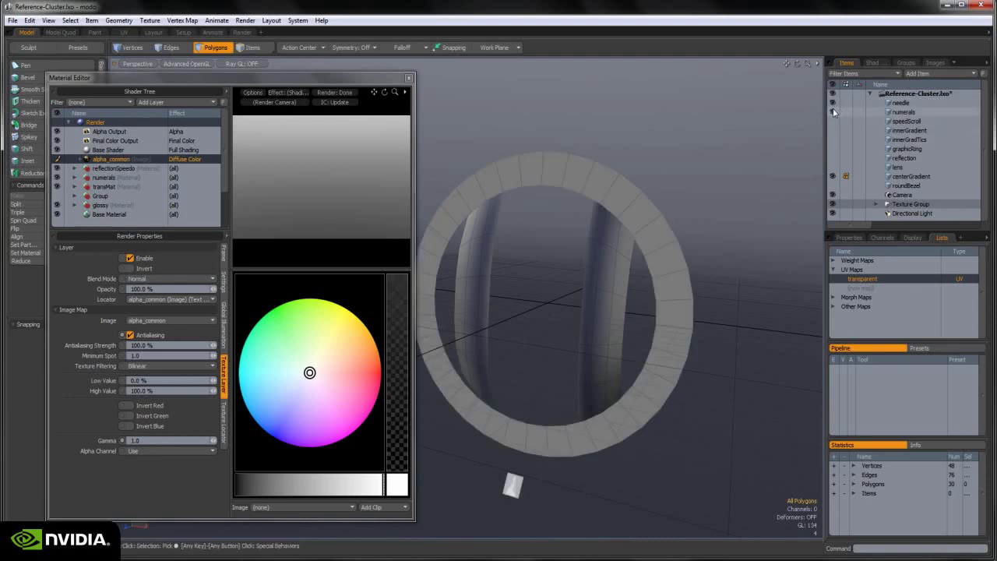
pyautogui.click(833, 111)
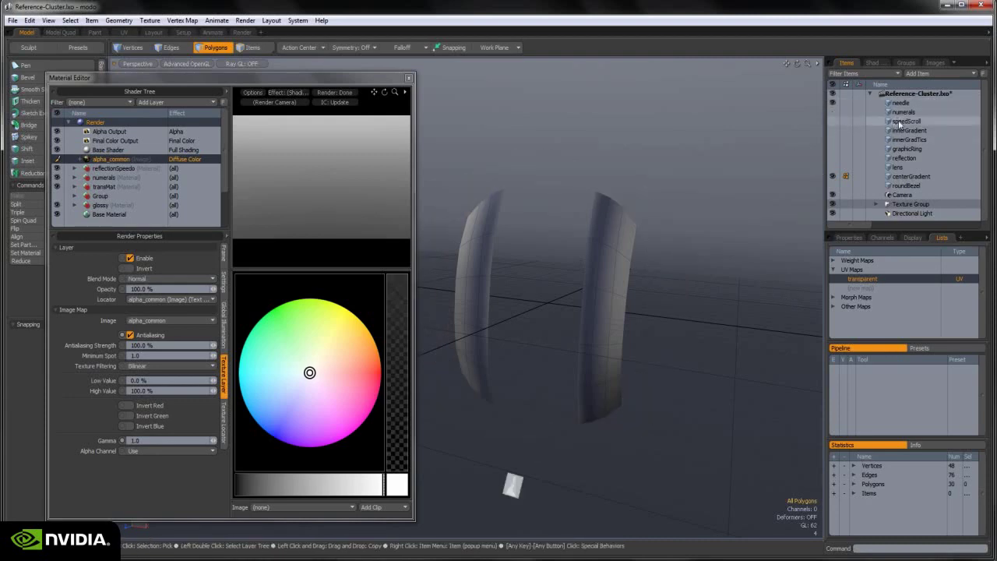
# - Inspect innerGradient, innerGradTics, graphicRing, reflection and lens in turn, leaving graphicRing visible and viewing the lens from the front
pyautogui.click(906, 130)
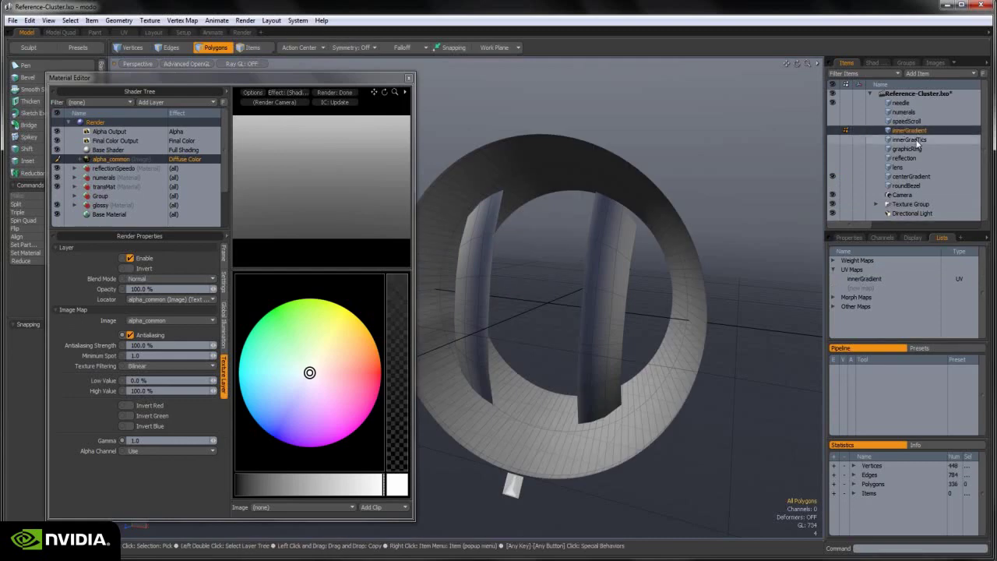
pyautogui.click(916, 140)
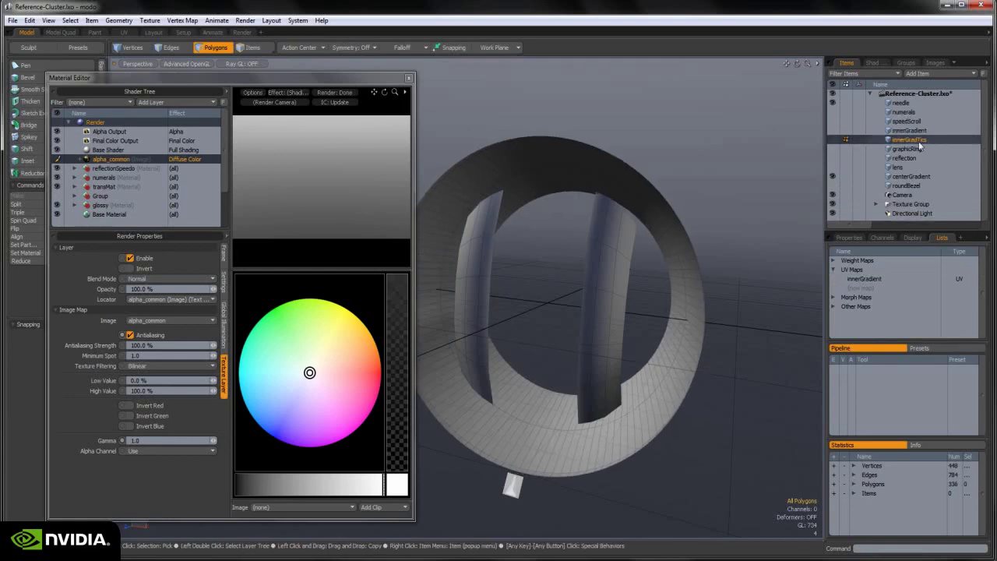
pyautogui.click(927, 149)
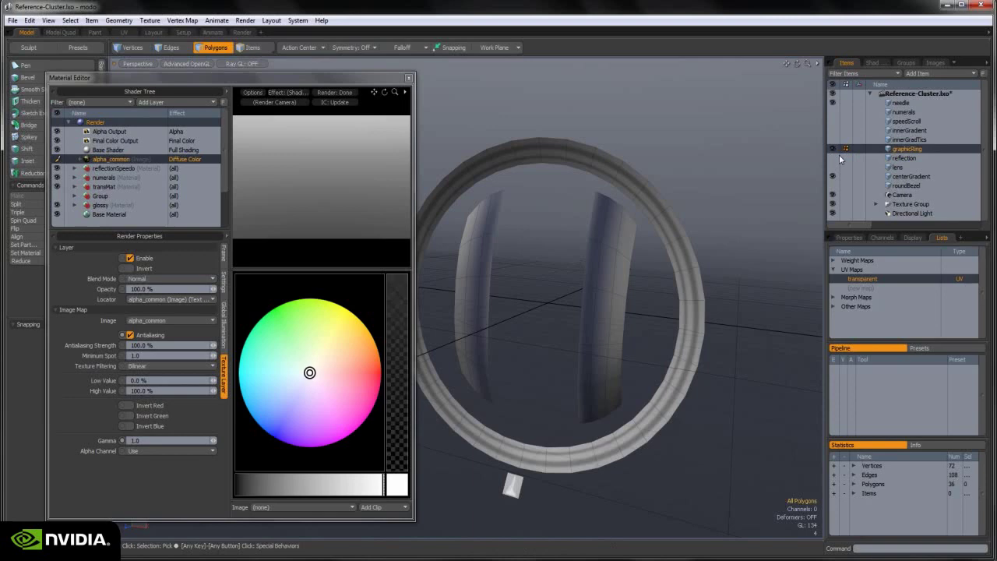
pyautogui.click(913, 158)
pyautogui.click(908, 168)
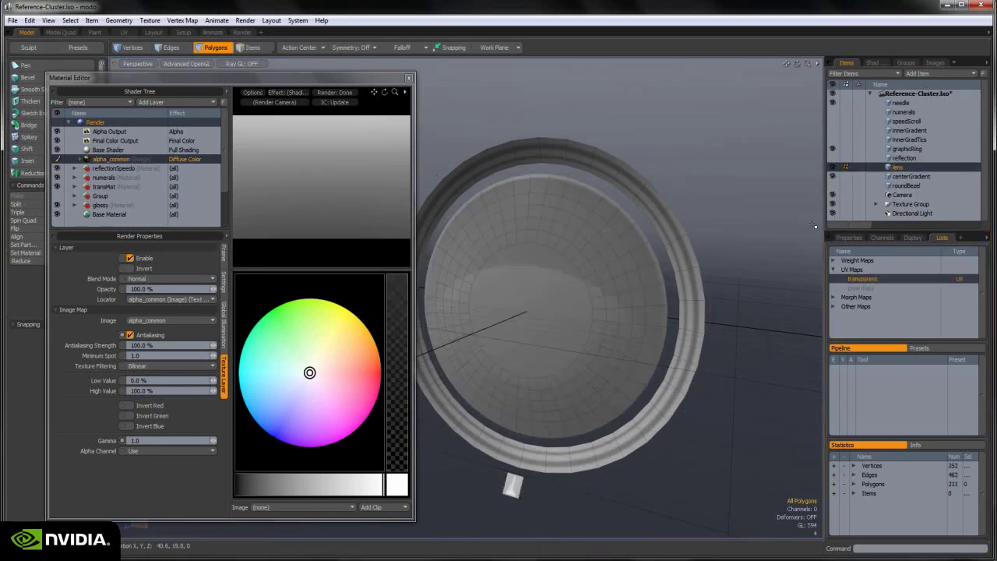
pyautogui.keyDown('alt'); pyautogui.moveTo(545, 374); pyautogui.dragTo(593, 312); pyautogui.keyUp('alt')
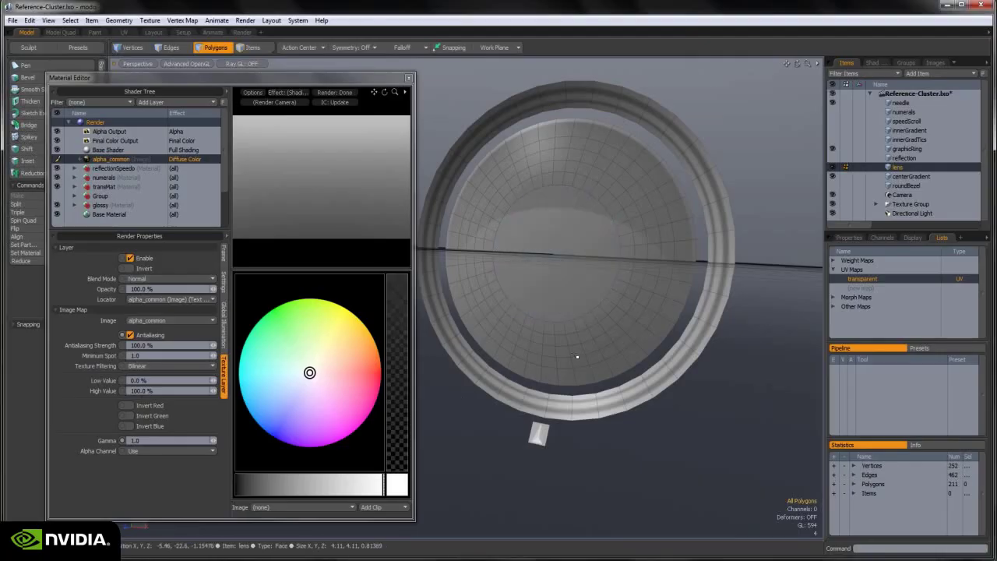
pyautogui.keyDown('alt'); pyautogui.moveTo(574, 361); pyautogui.dragTo(722, 300); pyautogui.keyUp('alt')
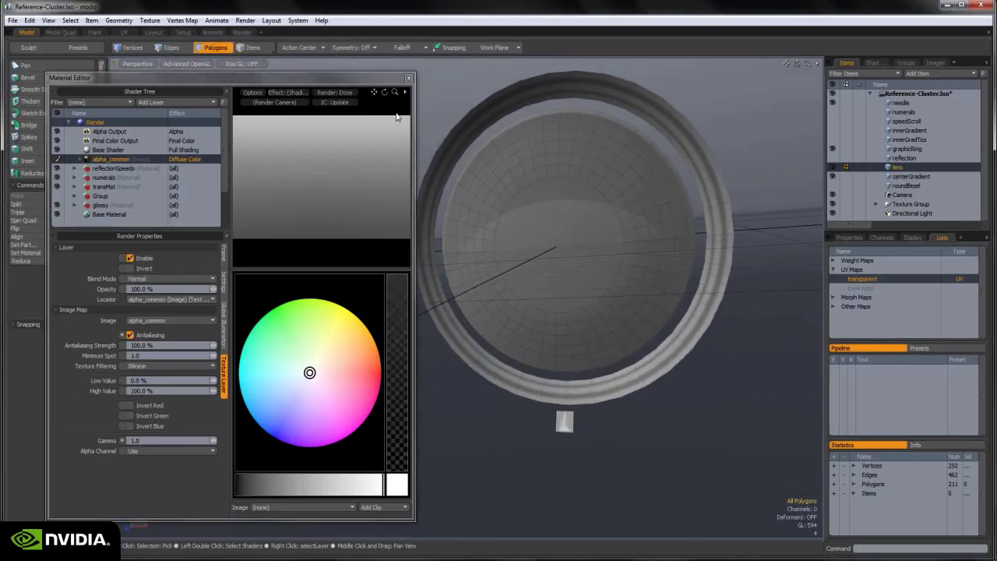
# - Close the Material Editor, select needle, graphicRing, lens and centerGradient together, and display their shared transparent UV map in the UV layout
pyautogui.click(409, 79)
pyautogui.click(409, 79)
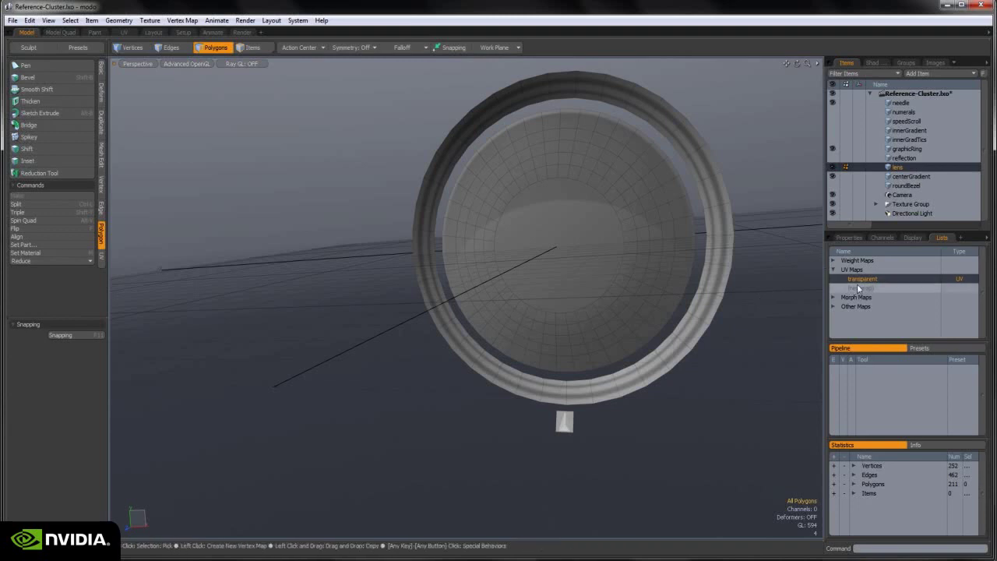
pyautogui.keyDown('ctrl'); pyautogui.click(906, 149); pyautogui.keyUp('ctrl')
pyautogui.keyDown('ctrl'); pyautogui.click(901, 102); pyautogui.keyUp('ctrl')
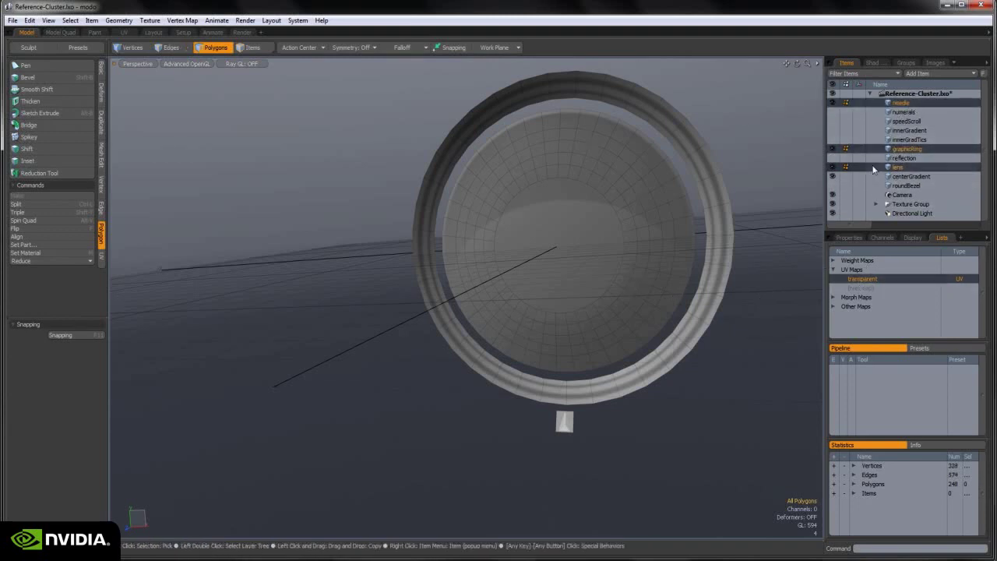
pyautogui.keyDown('ctrl'); pyautogui.click(910, 177); pyautogui.keyUp('ctrl')
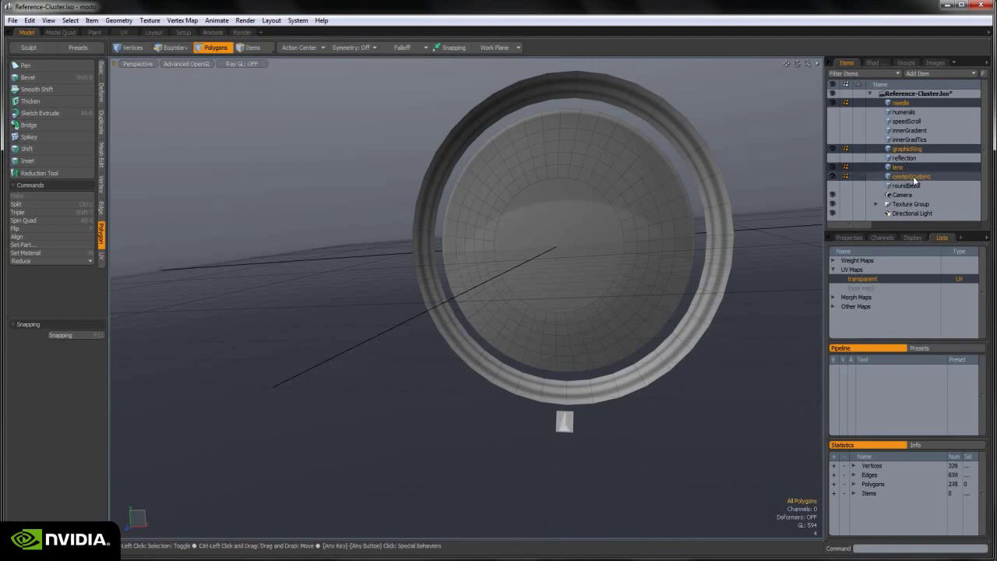
pyautogui.click(870, 278)
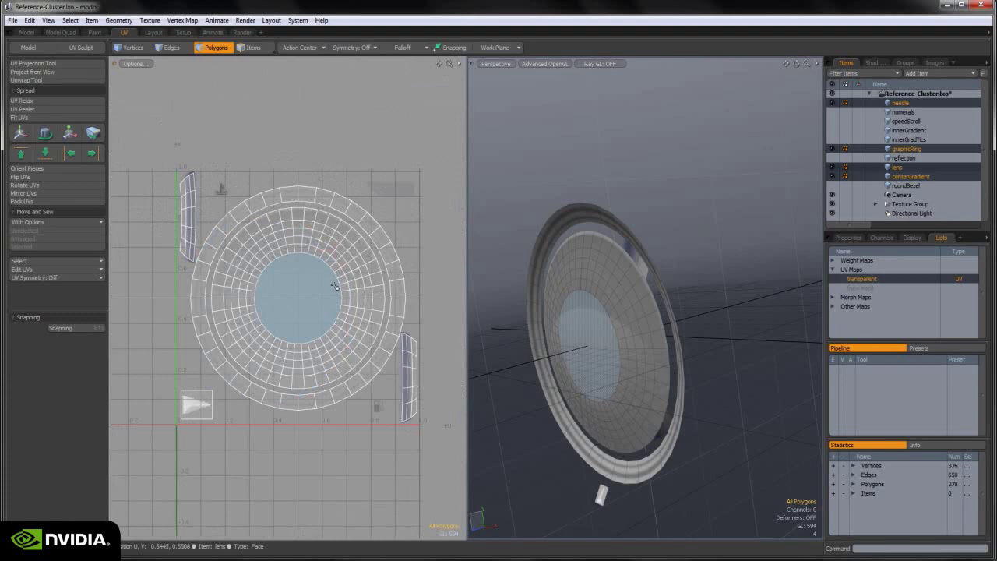
# - Examine the combined UV islands against the meshes in the perspective view and locate the alpha_common clip in the image list
pyautogui.scroll(2, 289, 281)
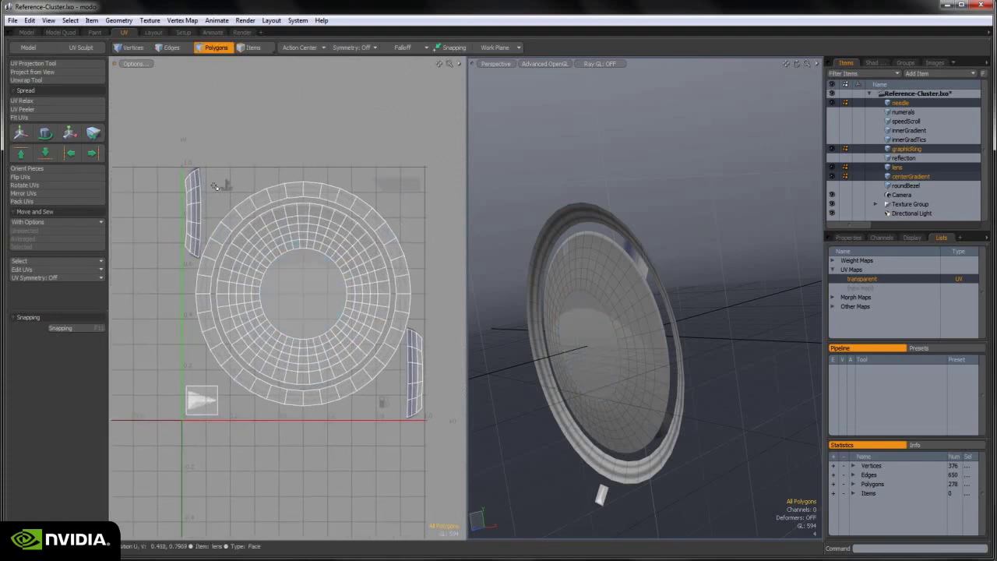
pyautogui.keyDown('alt'); pyautogui.moveTo(612, 280); pyautogui.dragTo(678, 374); pyautogui.keyUp('alt')
pyautogui.click(935, 63)
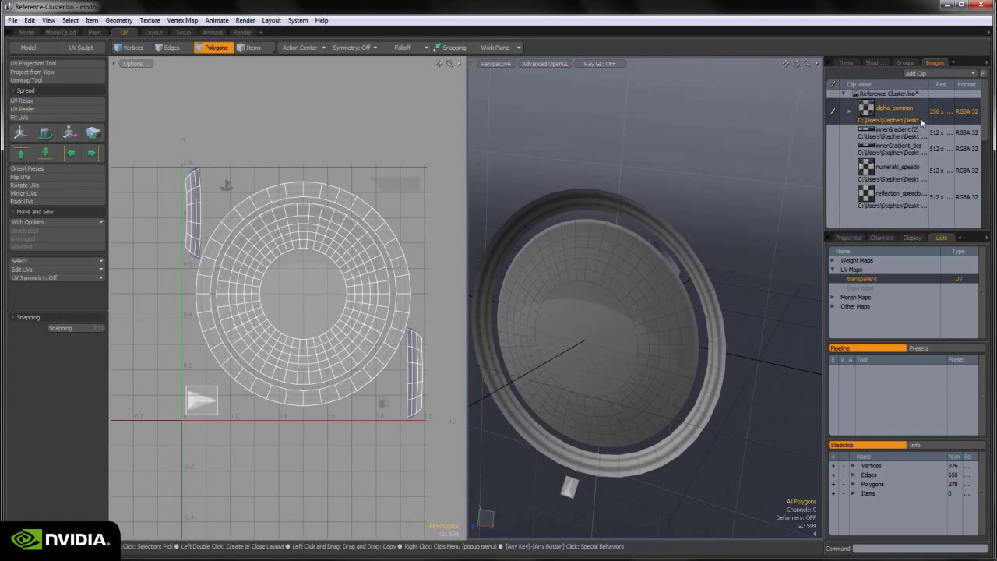
pyautogui.keyDown('alt'); pyautogui.moveTo(405, 278); pyautogui.dragTo(406, 269); pyautogui.keyUp('alt')
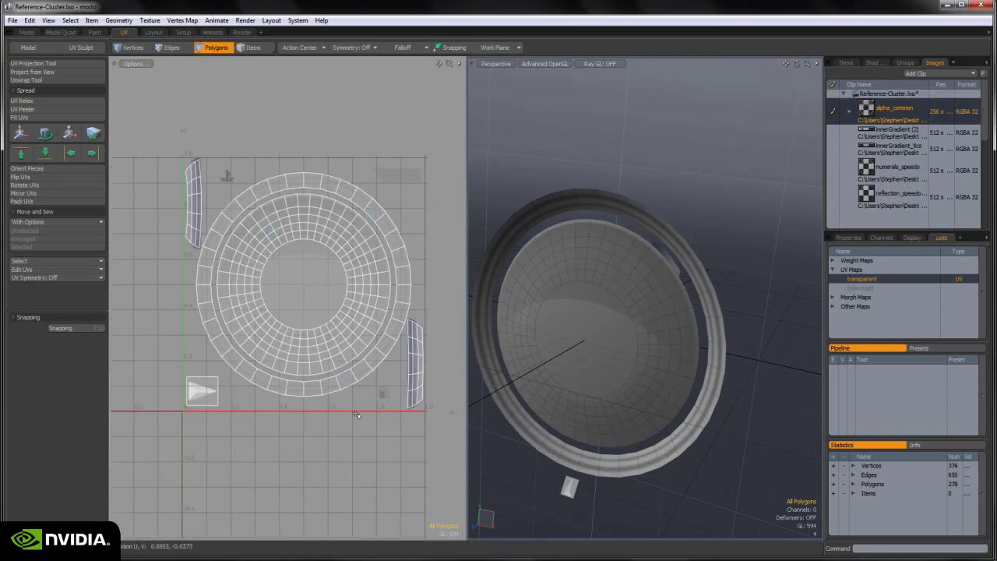
pyautogui.keyDown('alt'); pyautogui.keyDown('shift'); pyautogui.moveTo(284, 224); pyautogui.dragTo(264, 241); pyautogui.keyUp('shift'); pyautogui.keyUp('alt')
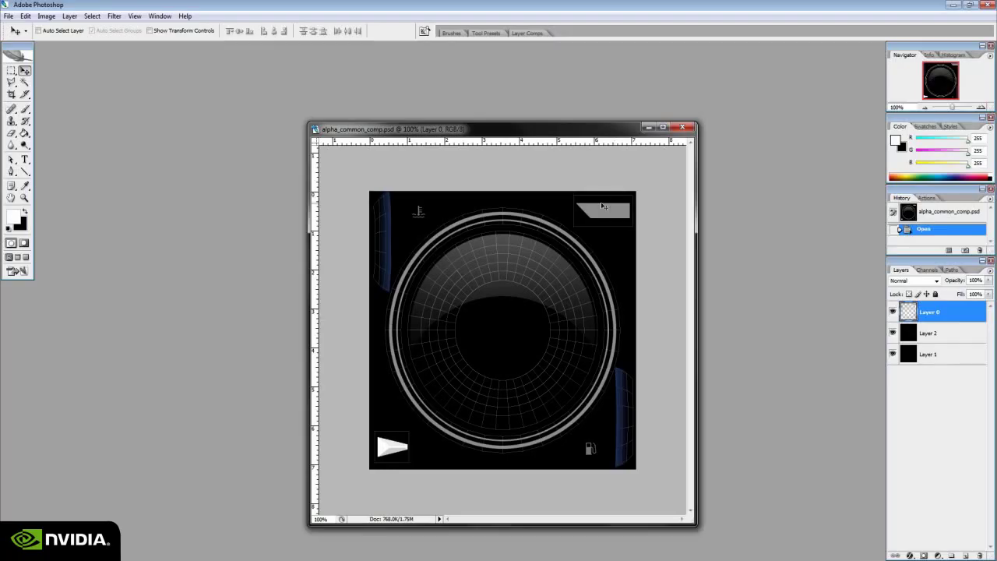
# - In alpha_common_comp.psd in Photoshop, hide the wireframe Layer 2 and the black Layer 1, and enlarge the document window
pyautogui.click(893, 333)
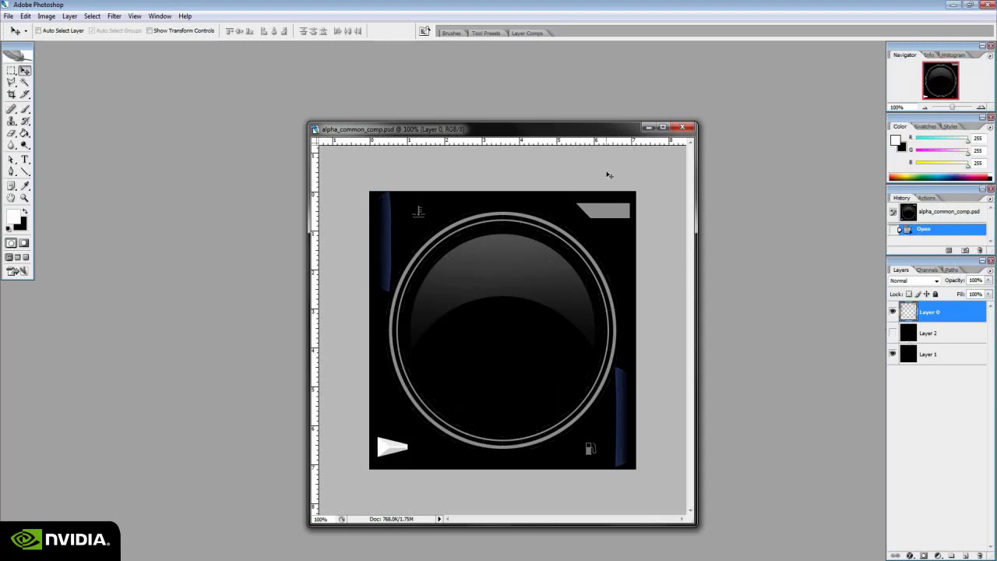
pyautogui.moveTo(594, 134); pyautogui.dragTo(528, 104)
pyautogui.moveTo(629, 489); pyautogui.dragTo(678, 518)
pyautogui.click(893, 354)
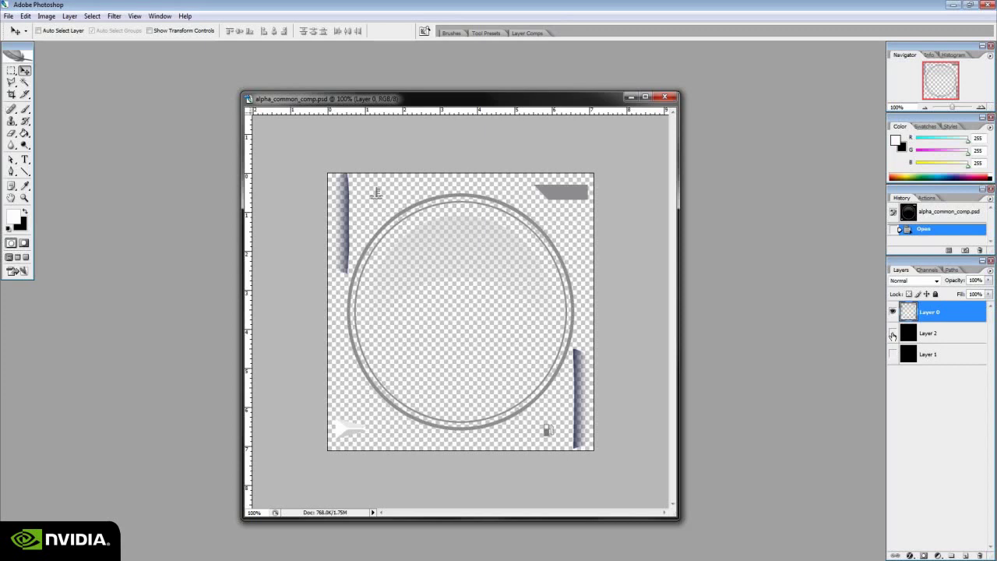
# - Show Layer 2 with the UV wireframe, hide Layer 0 and duplicate Layer 2
pyautogui.click(893, 333)
pyautogui.click(893, 312)
pyautogui.moveTo(927, 333); pyautogui.dragTo(963, 553)
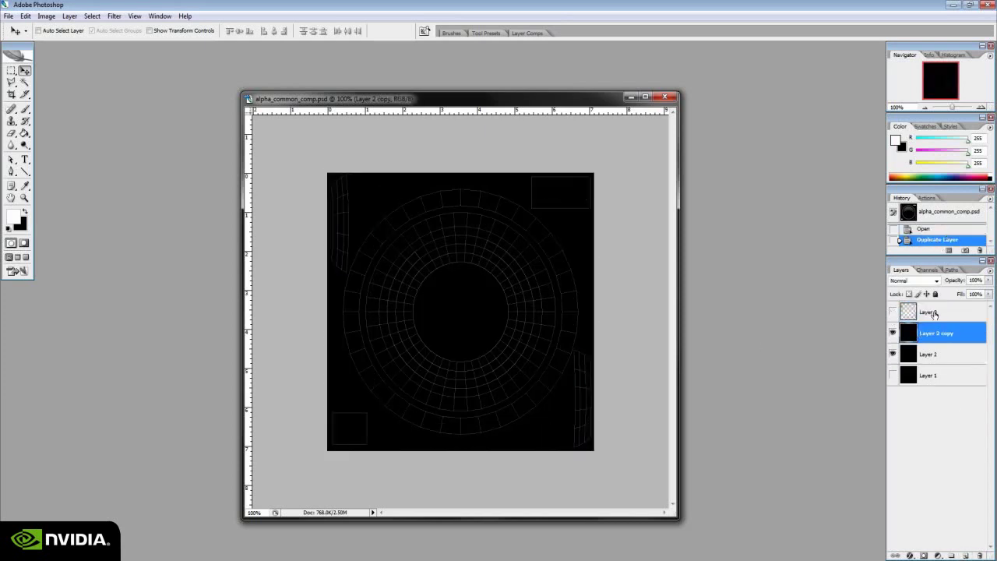
# - Set the Layer 2 copy's blend mode to Screen, enlarge the document window and inspect the brightened UV wireframe up close
pyautogui.click(927, 281)
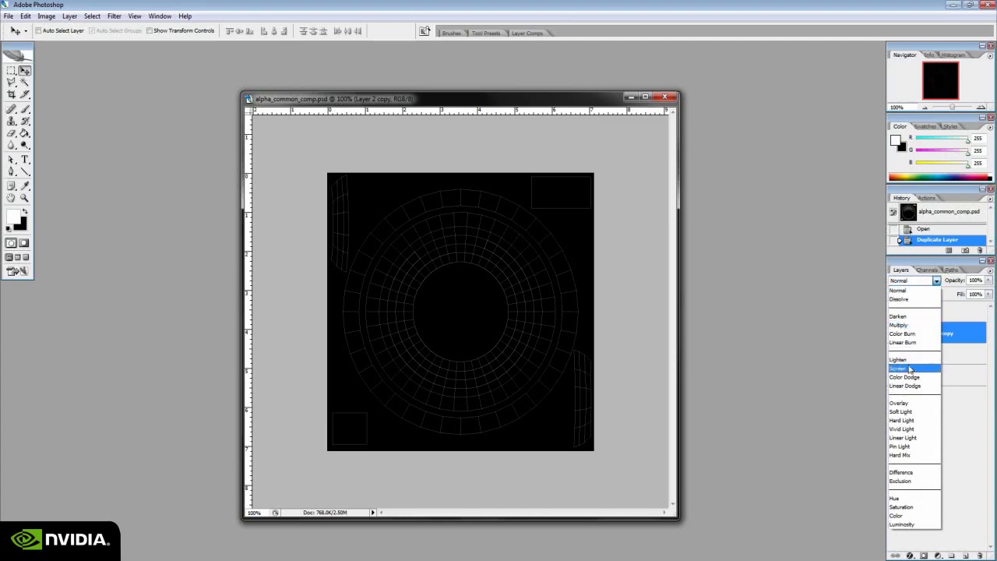
pyautogui.click(909, 369)
pyautogui.moveTo(464, 101); pyautogui.dragTo(407, 86)
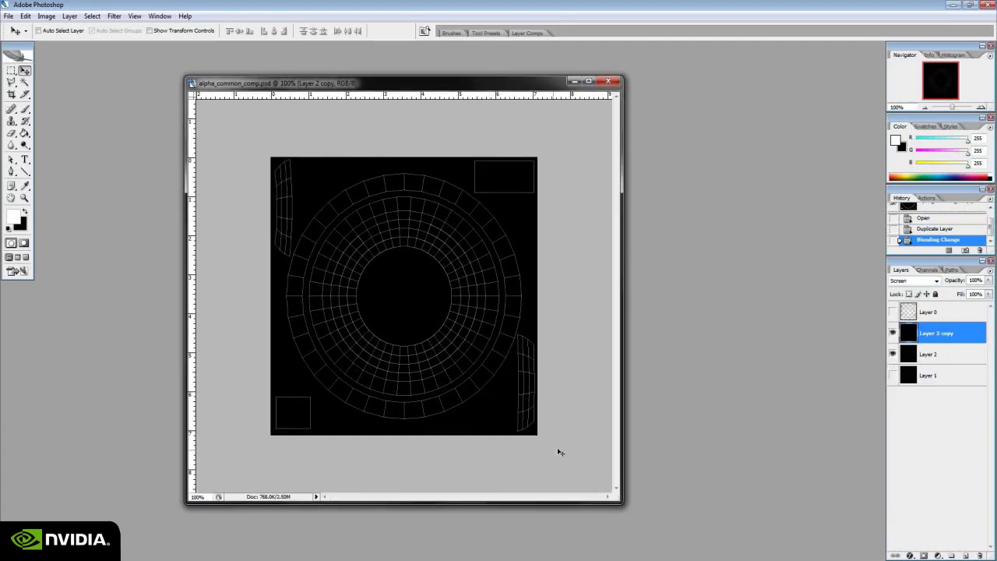
pyautogui.moveTo(614, 502); pyautogui.dragTo(701, 523)
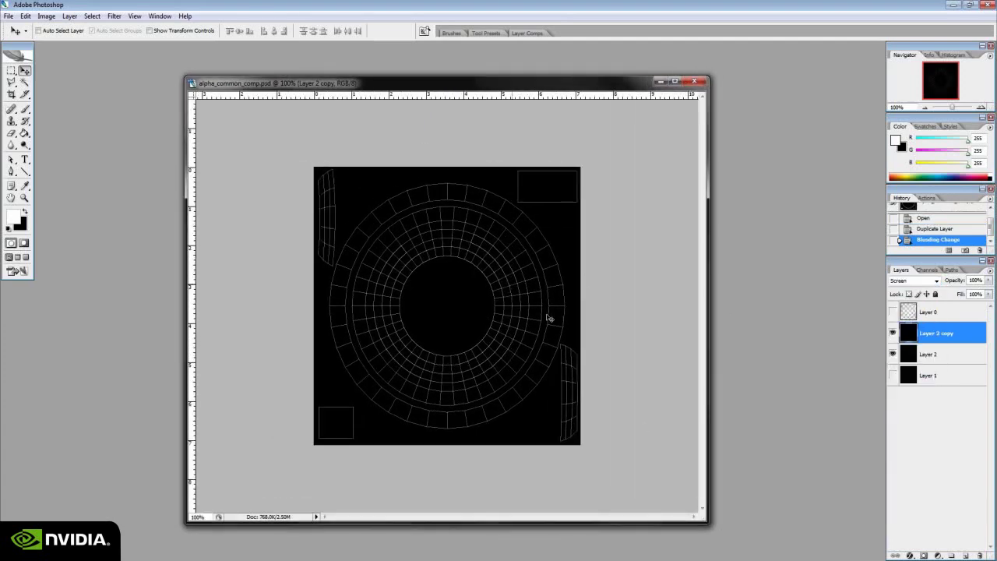
pyautogui.hotkey('ctrl', '+')
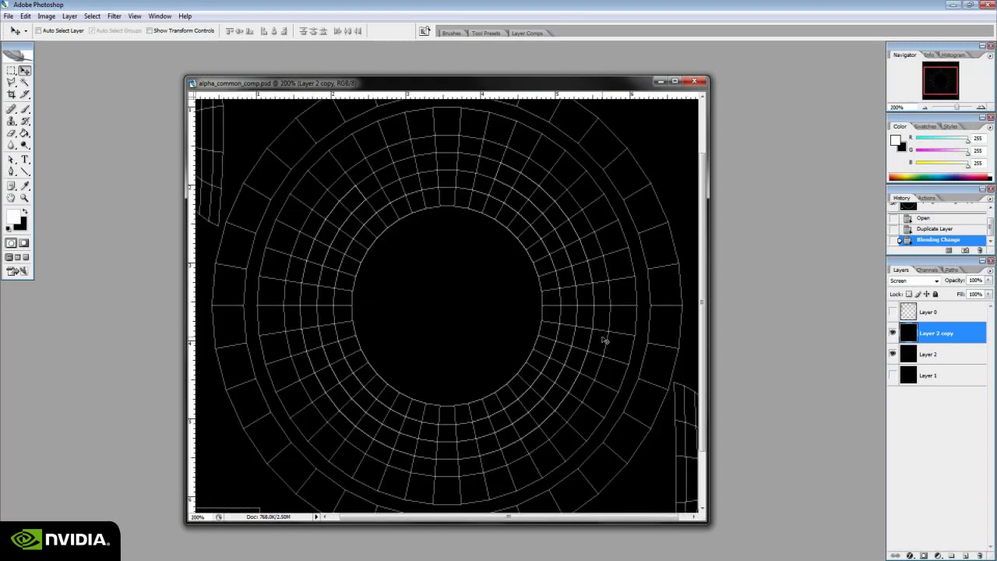
pyautogui.hotkey('ctrl', '-')
pyautogui.hotkey('ctrl', '+')
pyautogui.hotkey('ctrl', '-')
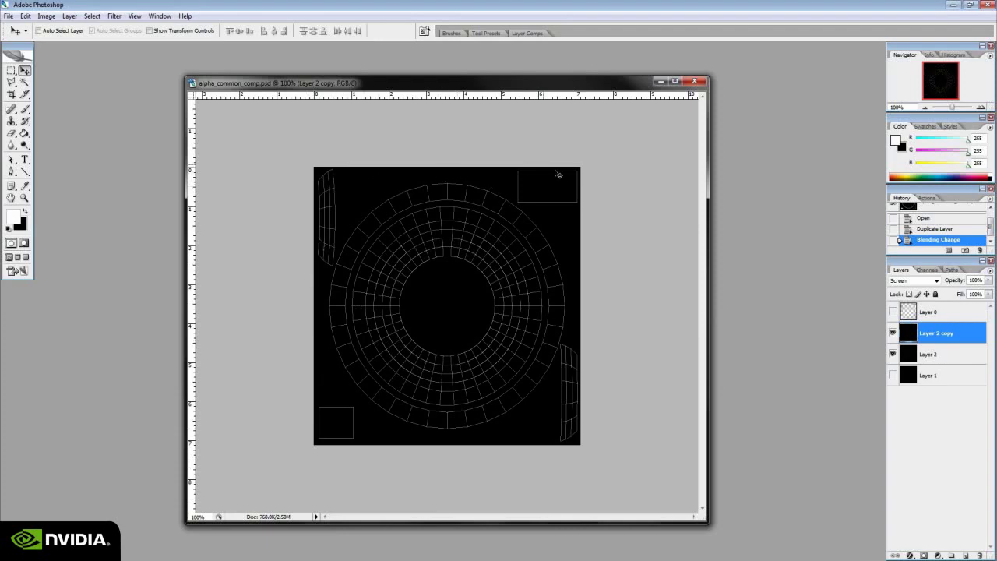
# - Show Layer 0 and examine how its ring, lens, needle and gradient artwork lines up with the UV wireframe
pyautogui.click(893, 312)
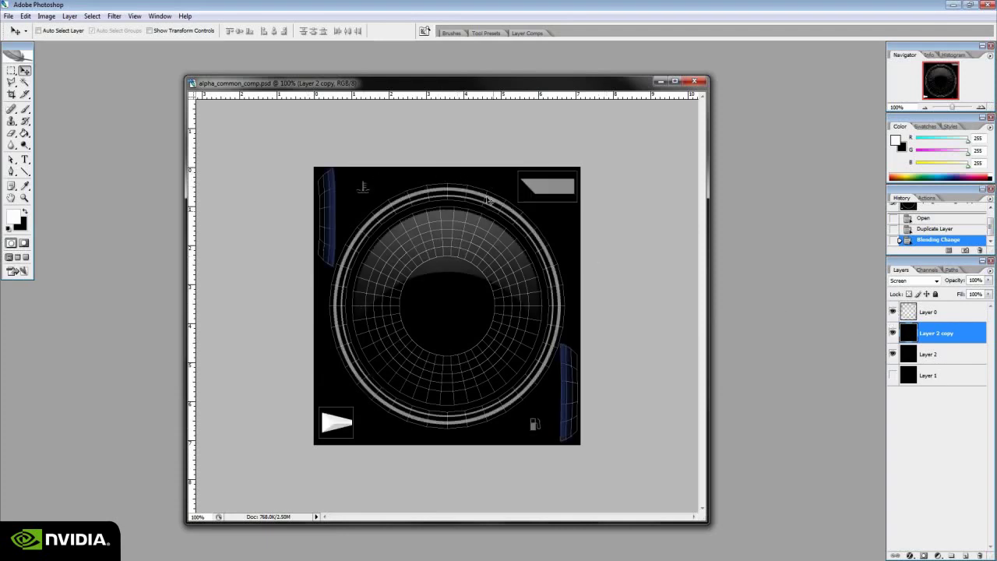
pyautogui.hotkey('ctrl', '+')
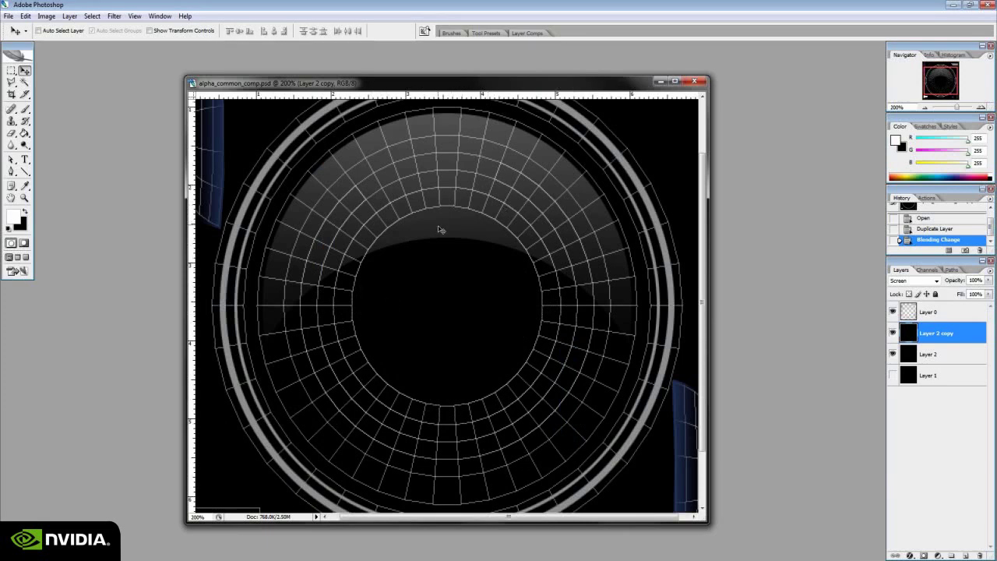
pyautogui.hotkey('ctrl', '-')
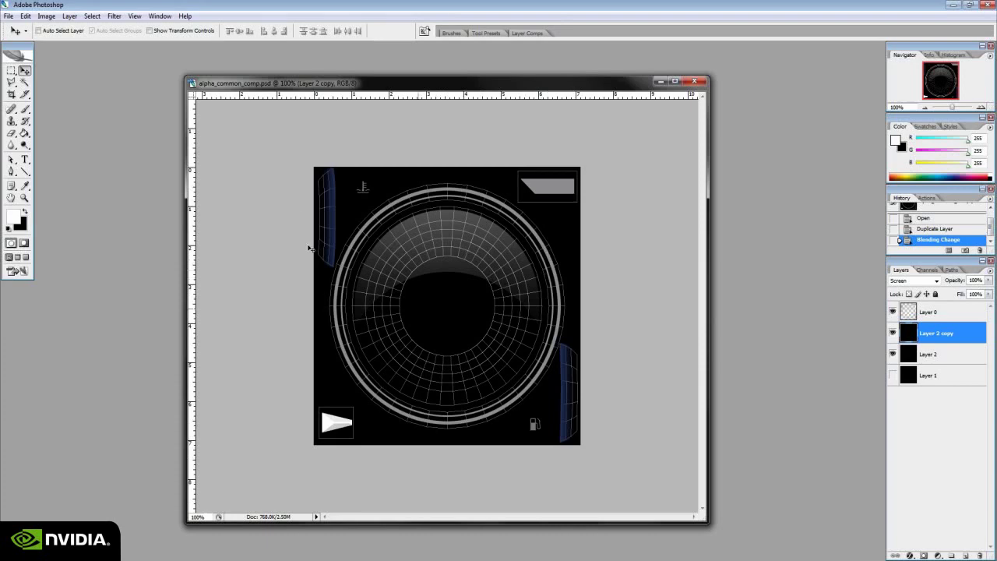
pyautogui.hotkey('ctrl', '-')
pyautogui.hotkey('ctrl', '+')
pyautogui.hotkey('ctrl', '+')
pyautogui.moveTo(317, 167); pyautogui.dragTo(398, 221)
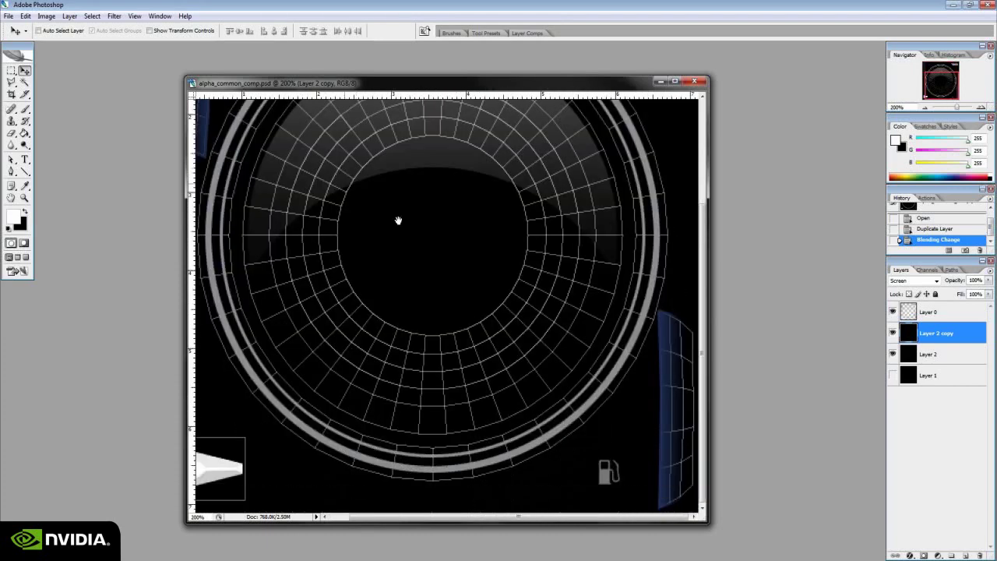
pyautogui.hotkey('ctrl', '-')
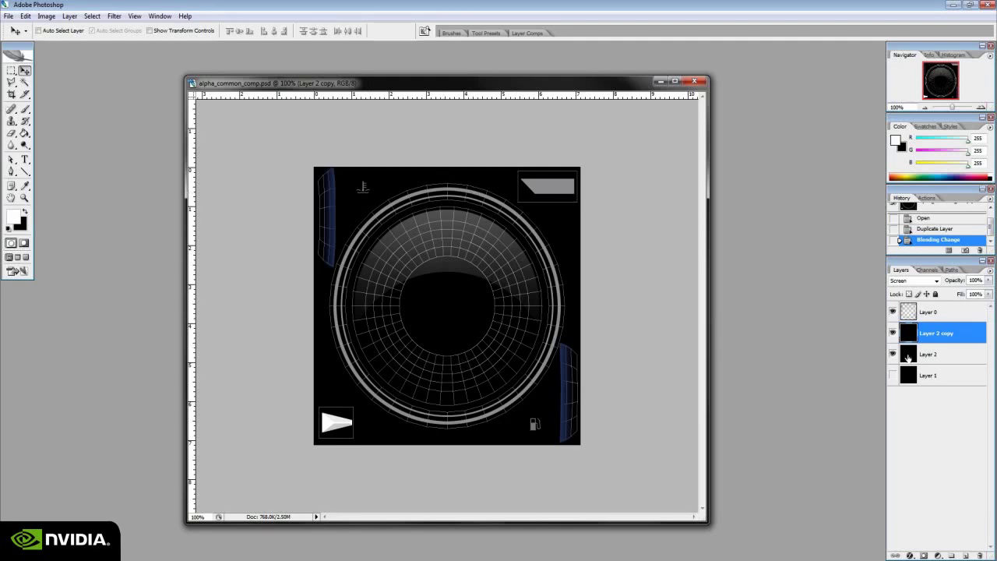
# - Hide Layer 2 copy and Layer 2, show the black Layer 1 and select Layer 0
pyautogui.click(893, 334)
pyautogui.click(893, 355)
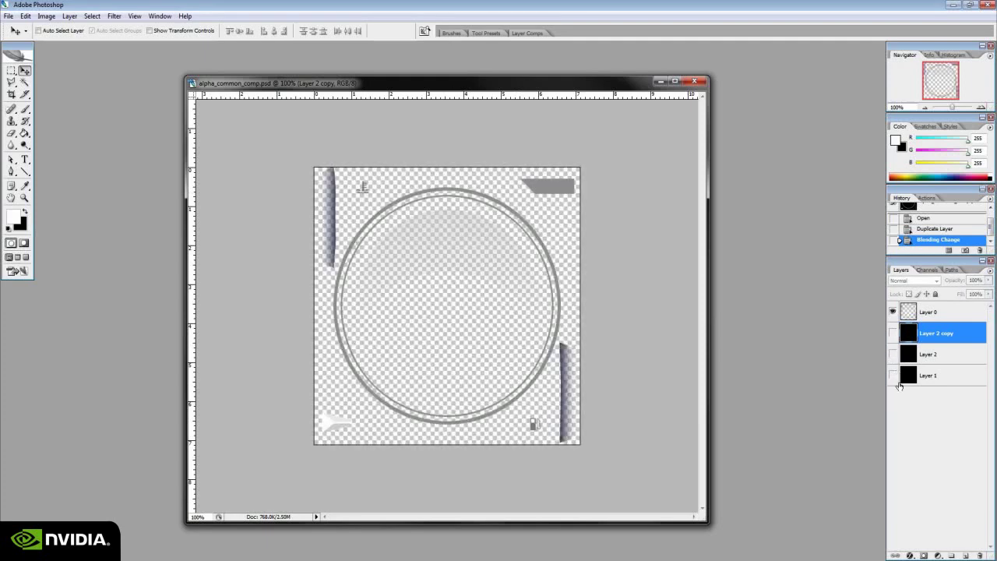
pyautogui.click(893, 376)
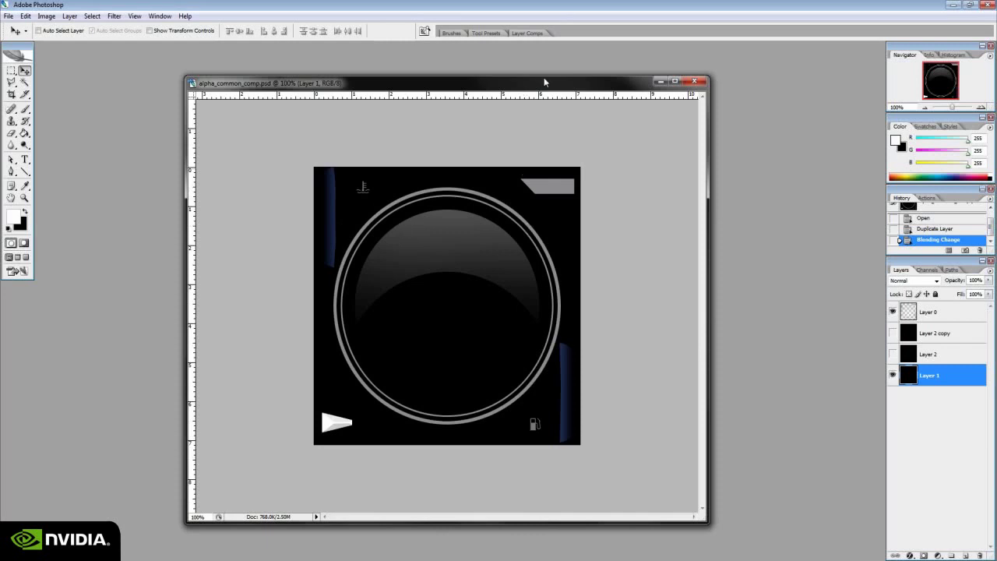
pyautogui.moveTo(545, 82); pyautogui.dragTo(521, 102)
pyautogui.click(920, 314)
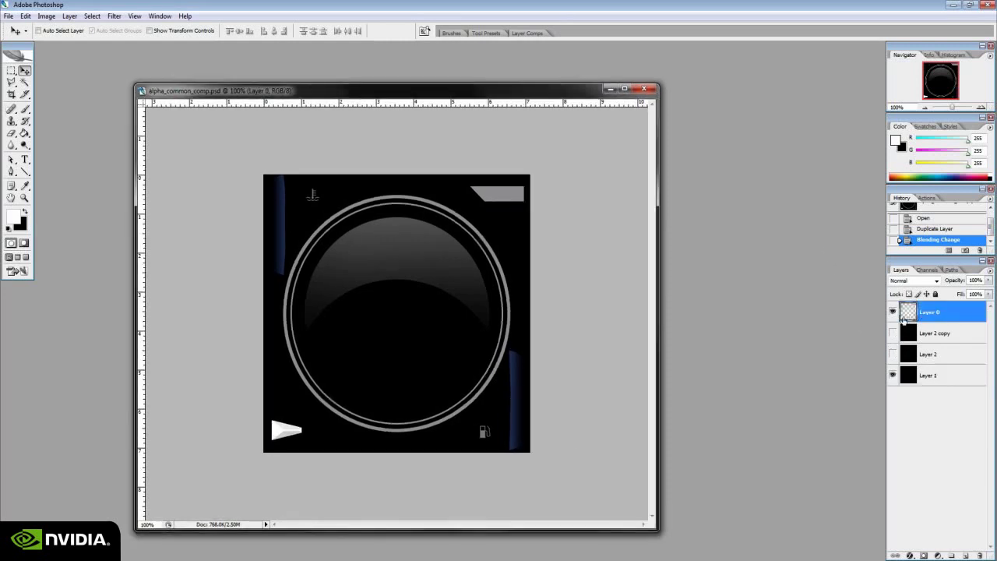
# - Toggle the visibility of Layer 0, Layer 2 copy and Layer 1 to compare the artwork with and without the wireframe and background
pyautogui.click(893, 312)
pyautogui.click(893, 312)
pyautogui.click(893, 332)
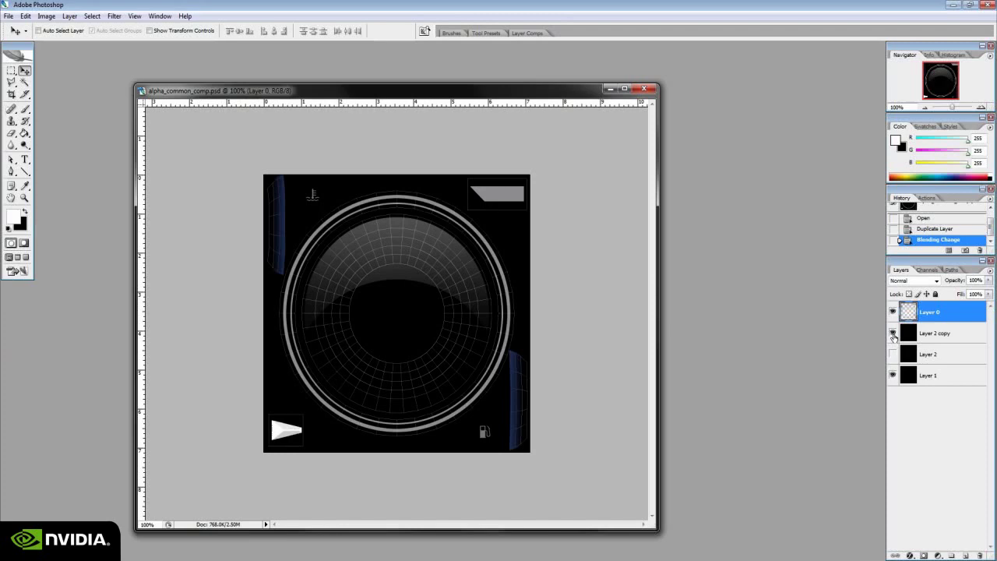
pyautogui.click(893, 333)
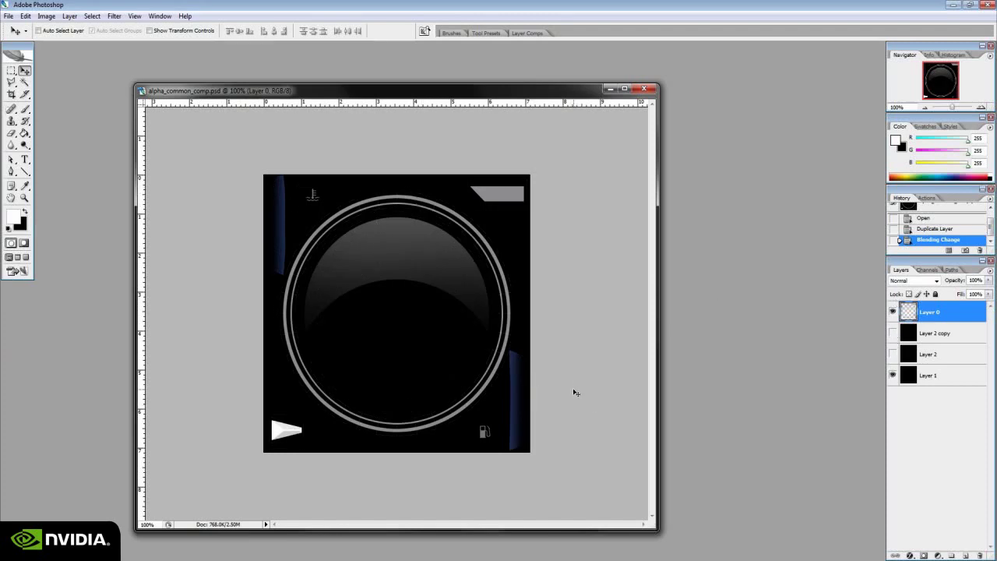
pyautogui.click(893, 374)
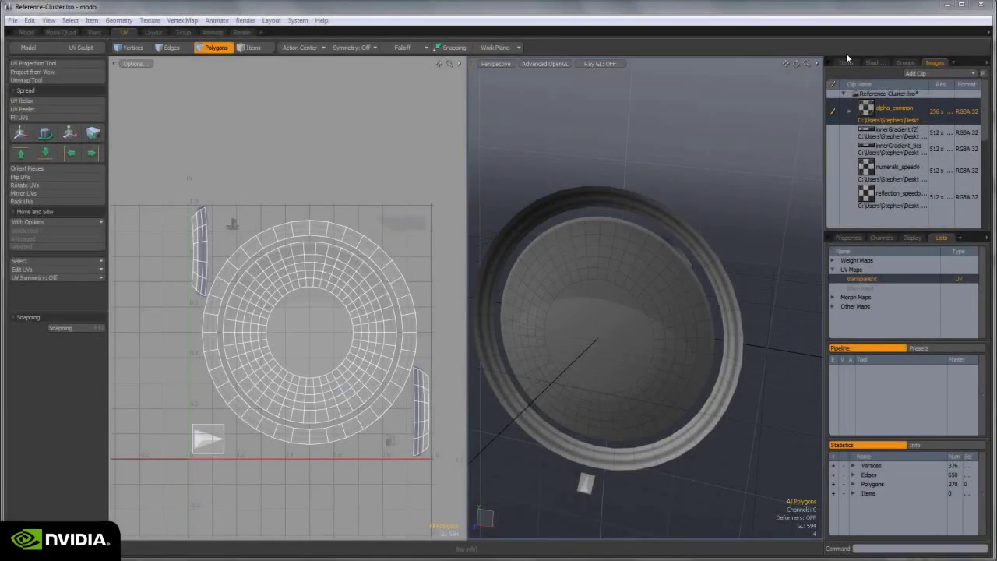
# - Switch to modo, select the reflection mesh, hide lens and centerGradient, and briefly show the roundBezel mesh
pyautogui.click(846, 63)
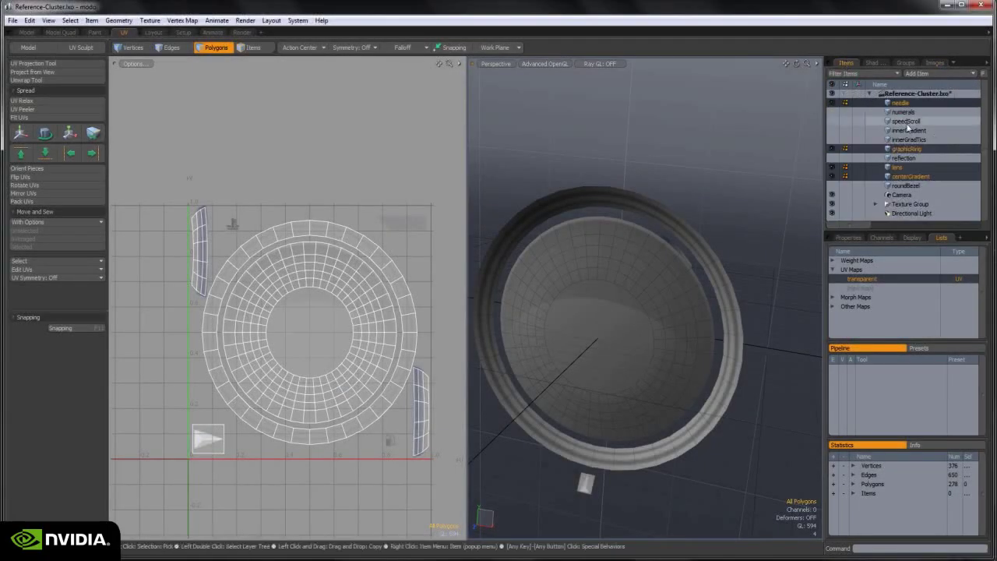
pyautogui.click(896, 158)
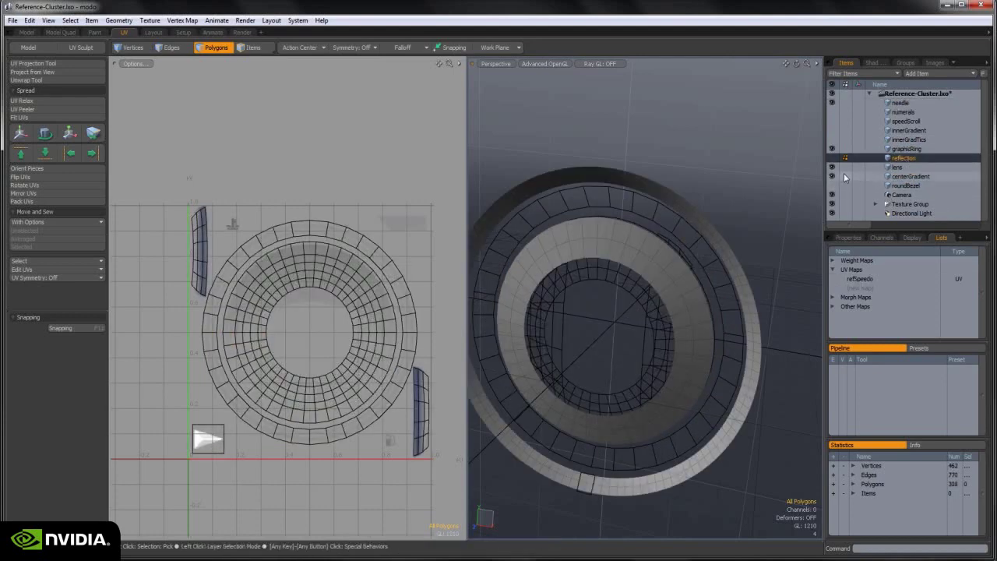
pyautogui.click(833, 167)
pyautogui.click(833, 176)
pyautogui.click(833, 185)
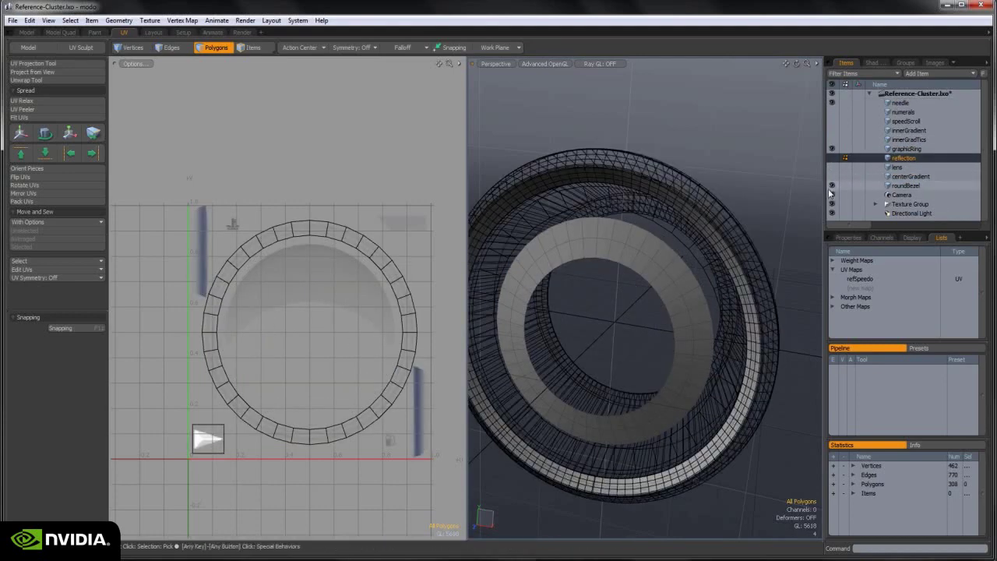
pyautogui.click(830, 188)
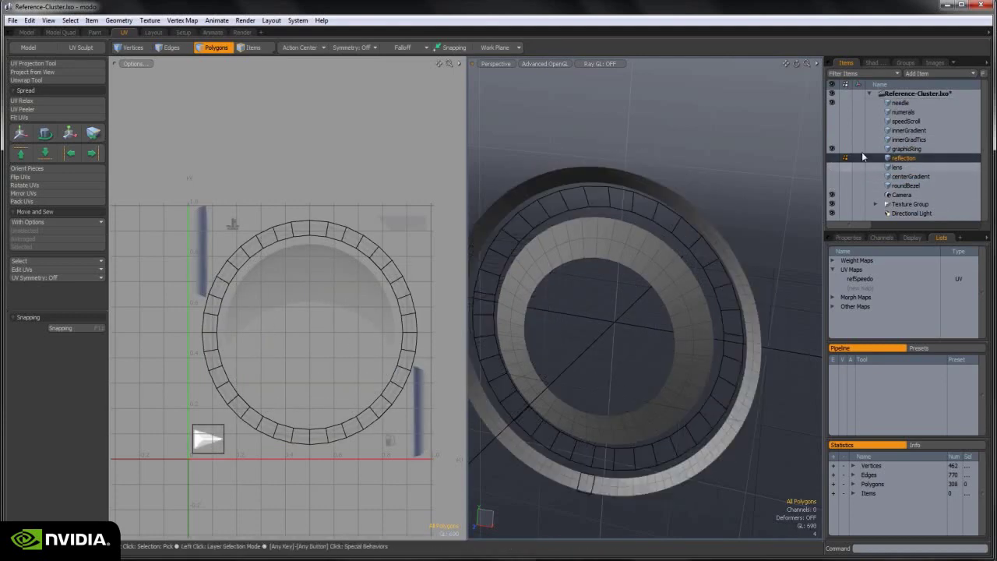
# - Highlight all polygons of the reflection mesh's inner and outer rings, examine them from several angles and clear the selection
pyautogui.doubleClick(660, 267)
pyautogui.keyDown('shift'); pyautogui.doubleClick(716, 247); pyautogui.keyUp('shift')
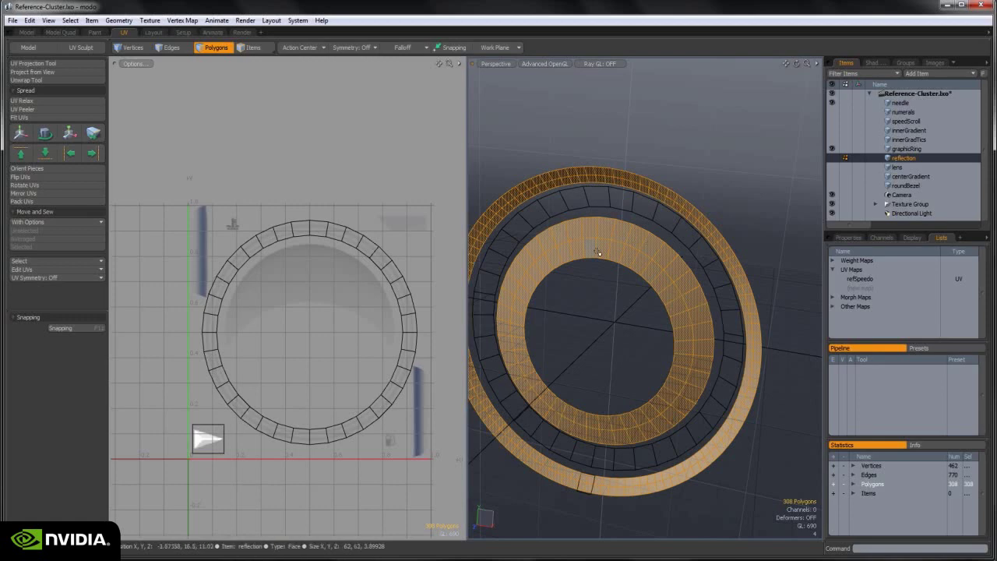
pyautogui.moveTo(614, 242); pyautogui.dragTo(734, 261, button='middle')
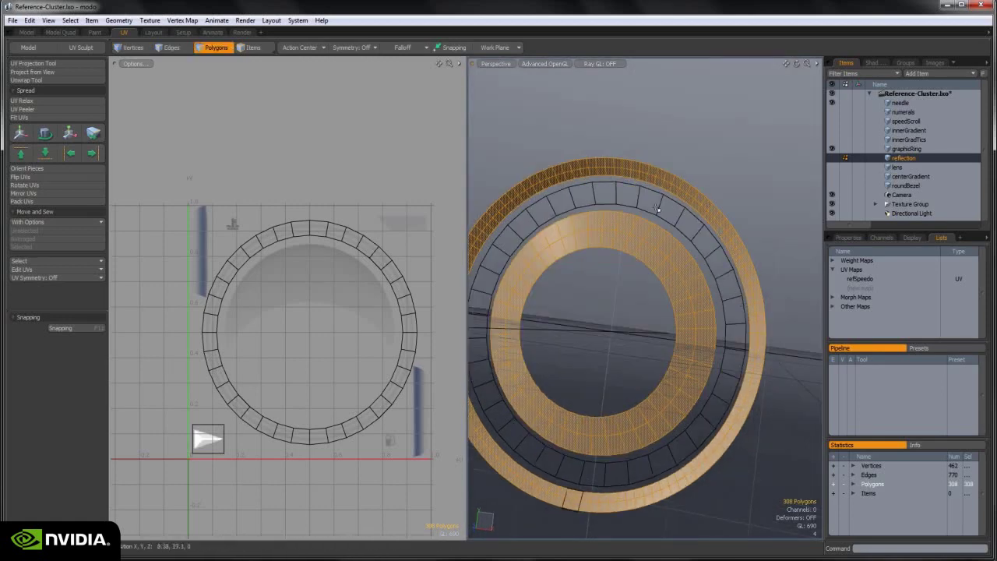
pyautogui.keyDown('alt'); pyautogui.moveTo(660, 205); pyautogui.dragTo(597, 296); pyautogui.keyUp('alt')
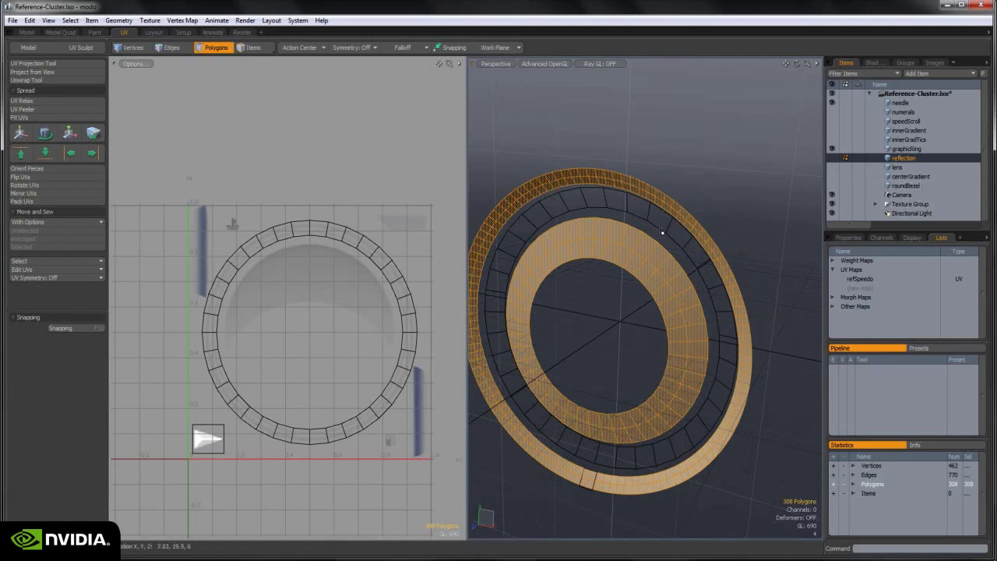
pyautogui.click(685, 157)
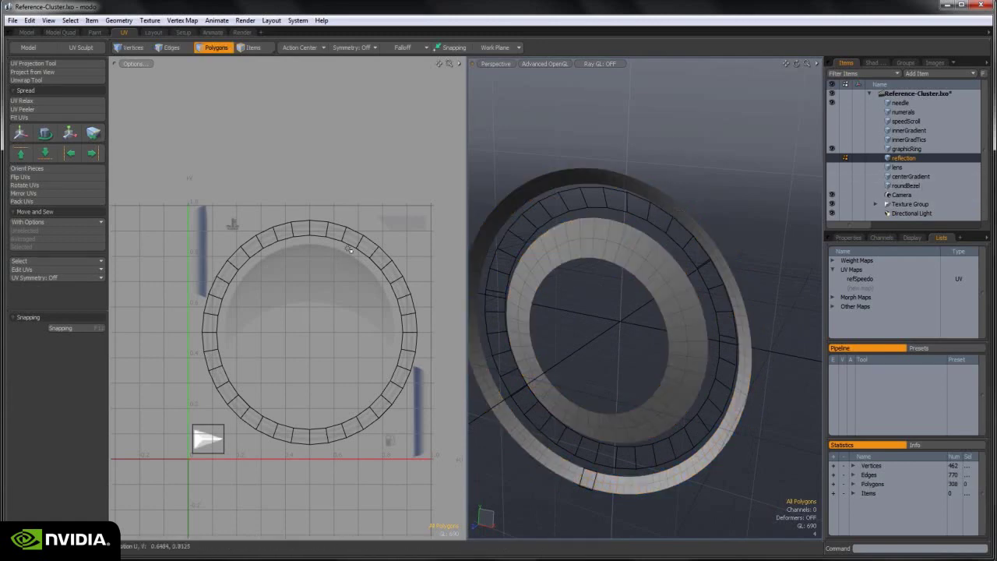
# - Open the Material Editor and delete the alpha_common image layer from the Shader Tree
pyautogui.click(141, 64)
pyautogui.click(182, 21)
pyautogui.moveTo(151, 24)
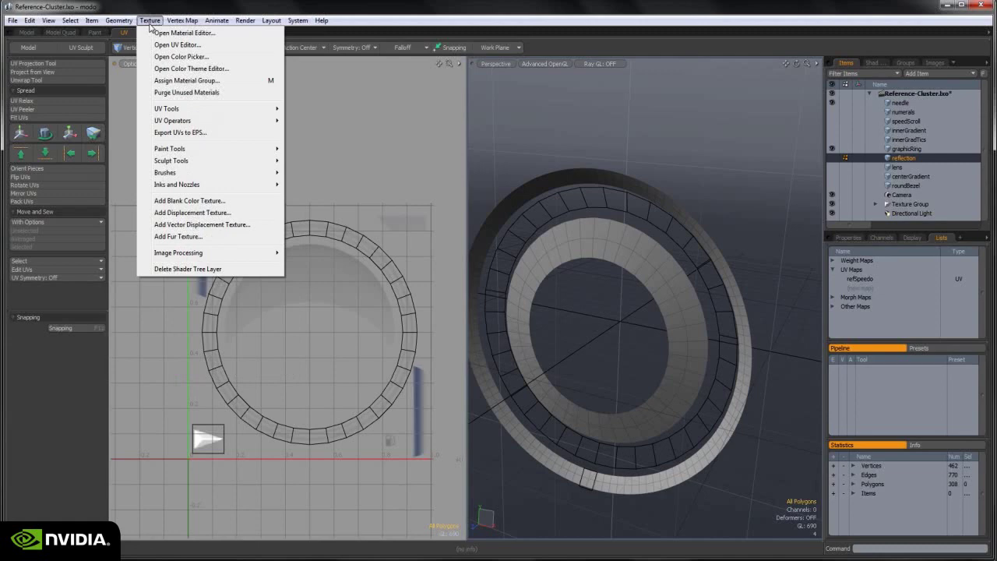
pyautogui.click(183, 33)
pyautogui.click(110, 168)
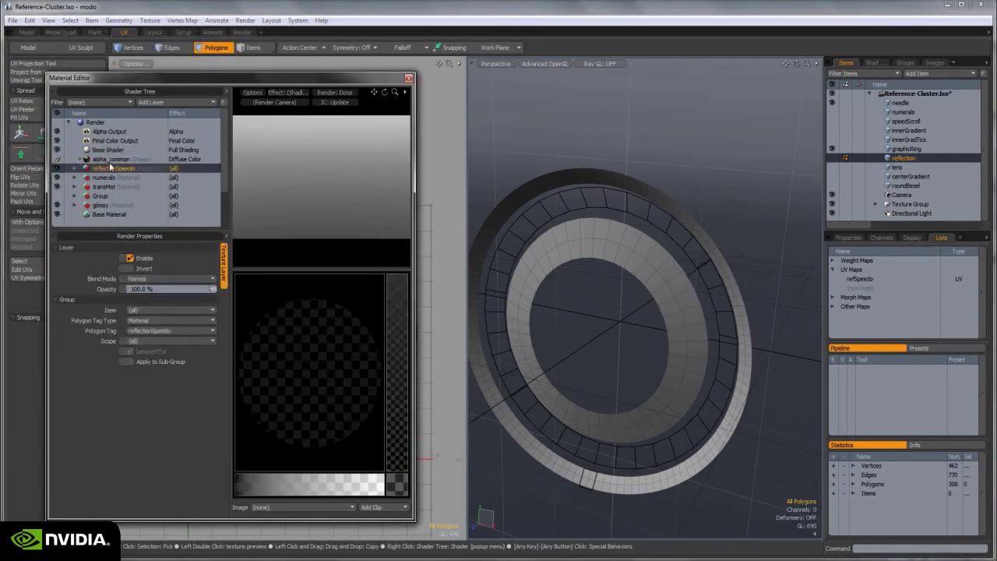
pyautogui.click(111, 160)
pyautogui.press('Delete')
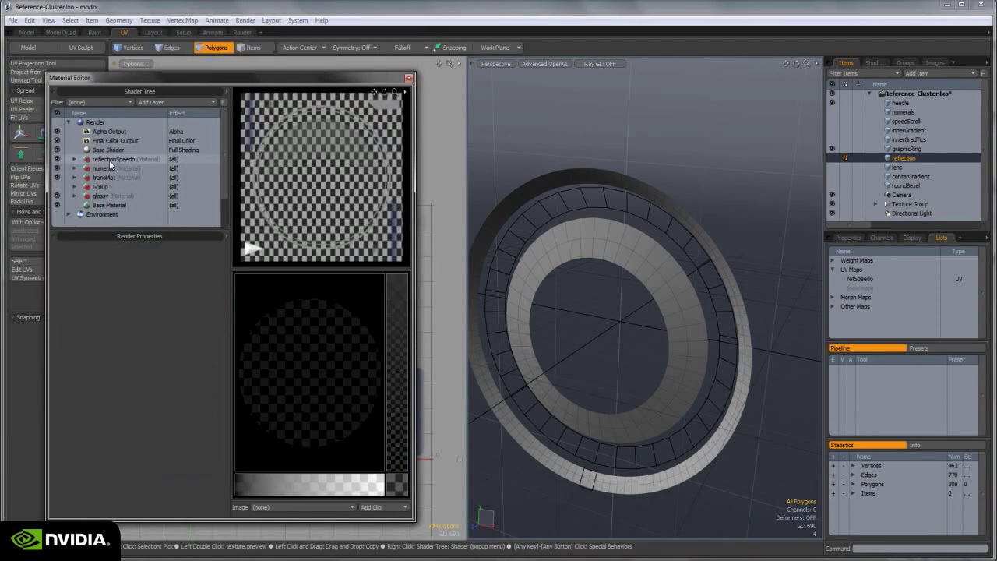
# - Add the reflection_speedoGradient clip to the Shader Tree above reflectionSpeedo, set its UV map to refSpeedo and close the Material Editor
pyautogui.click(935, 64)
pyautogui.click(899, 134)
pyautogui.click(902, 170)
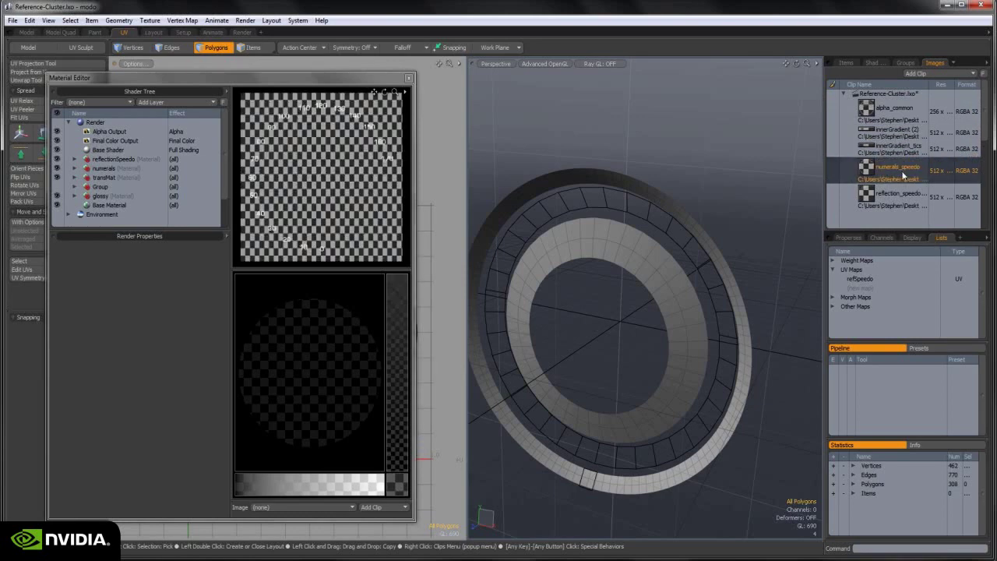
pyautogui.moveTo(899, 194); pyautogui.dragTo(155, 159)
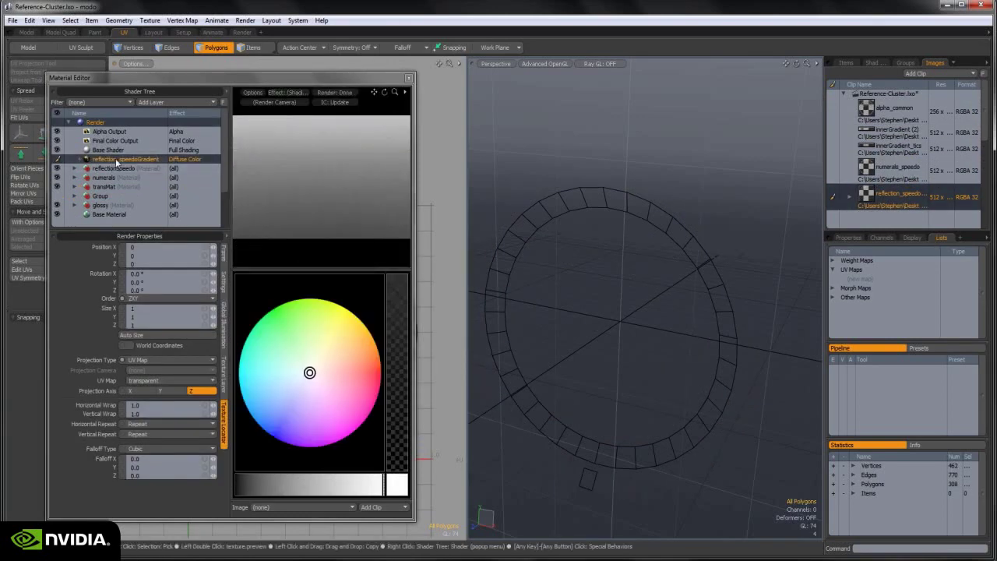
pyautogui.click(189, 380)
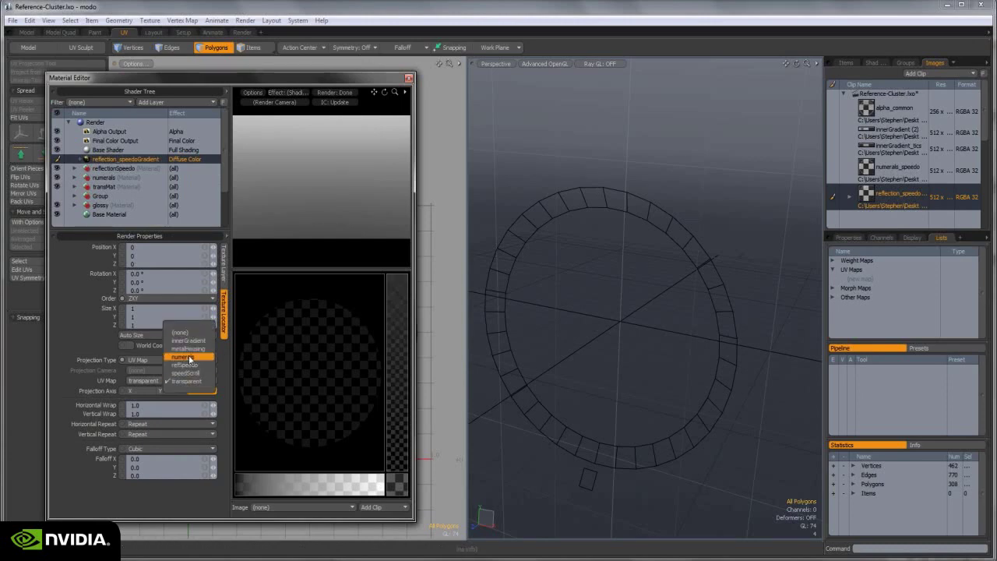
pyautogui.click(187, 365)
pyautogui.click(408, 78)
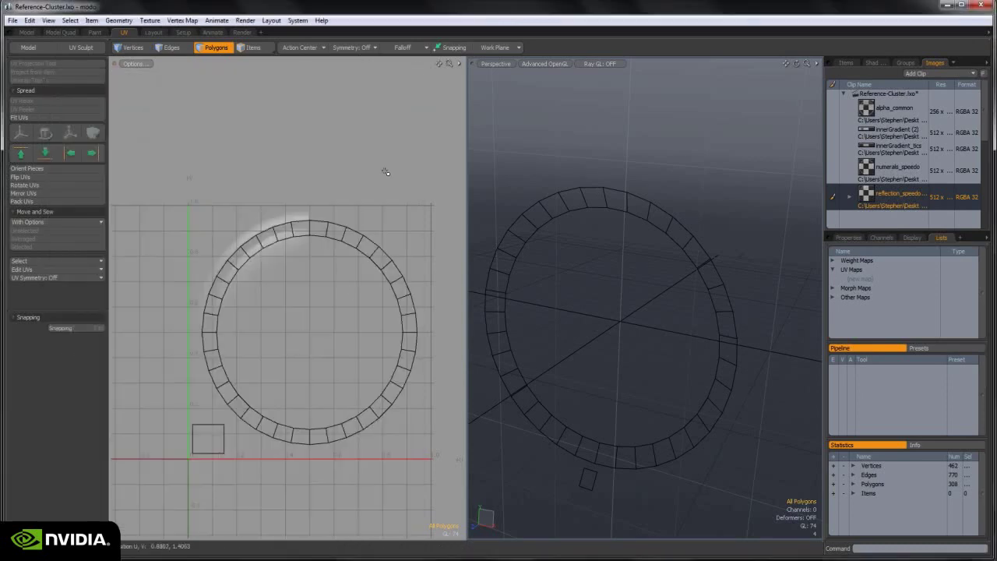
# - Show and select the reflection mesh, hide graphicRing, and display the refSpeedo UV map over the gradient image in the UV layout
pyautogui.click(846, 62)
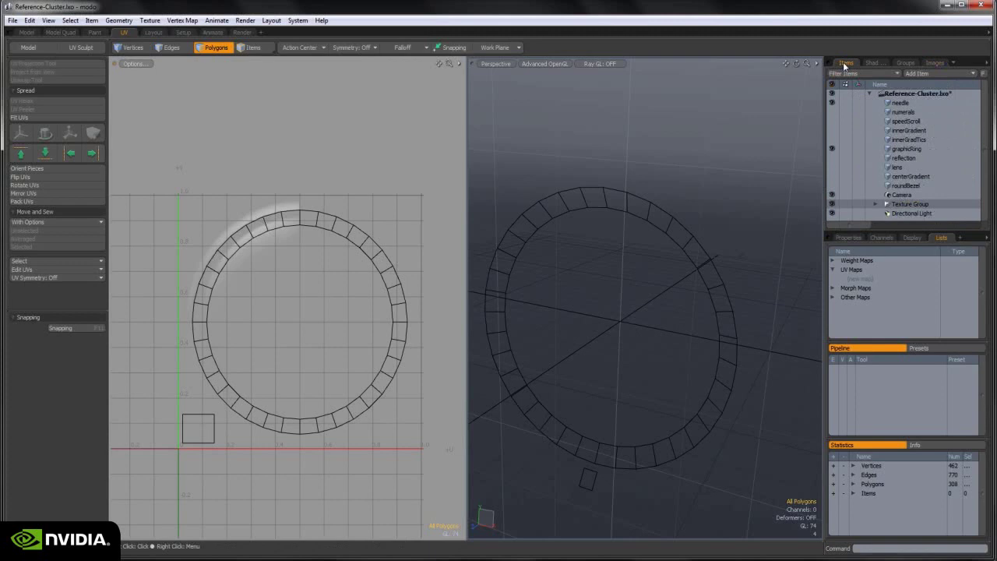
pyautogui.click(832, 157)
pyautogui.click(904, 157)
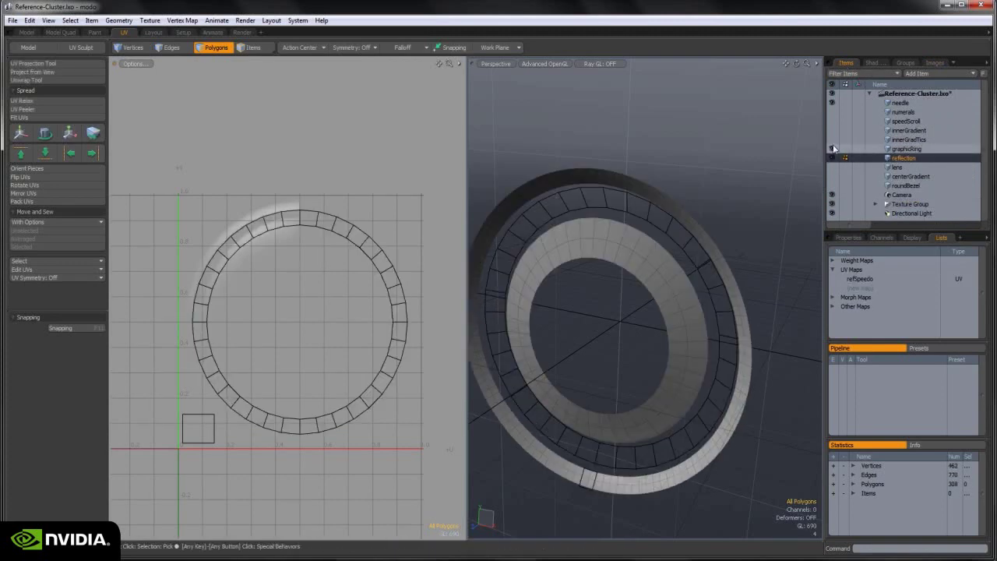
pyautogui.click(832, 148)
pyautogui.click(860, 279)
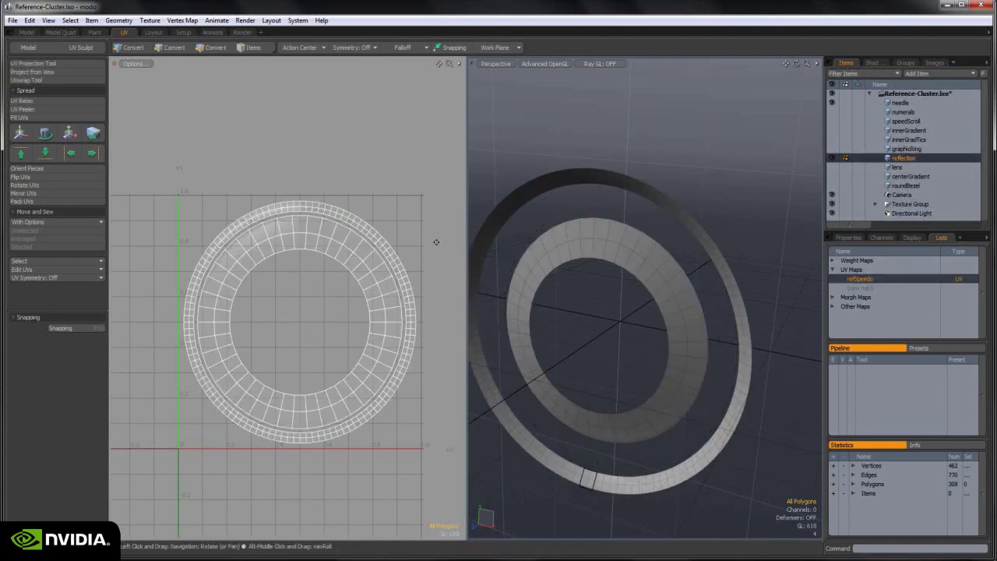
pyautogui.keyDown('alt'); pyautogui.moveTo(437, 241); pyautogui.dragTo(413, 241); pyautogui.keyUp('alt')
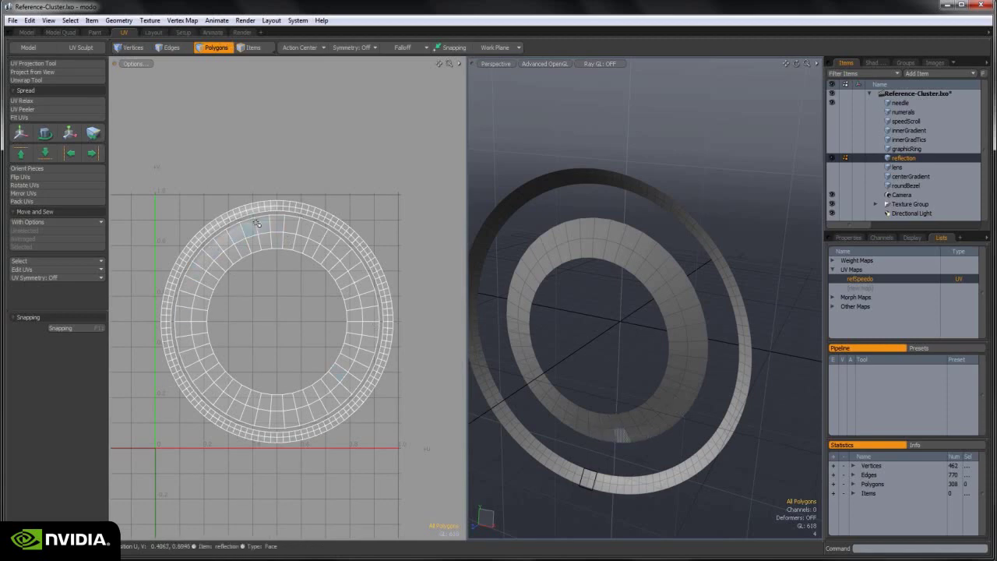
# - Hide the geometry in the UV layout and examine the reflection gradient image up close
pyautogui.scroll(5, 266, 227)
pyautogui.scroll(-5, 228, 259)
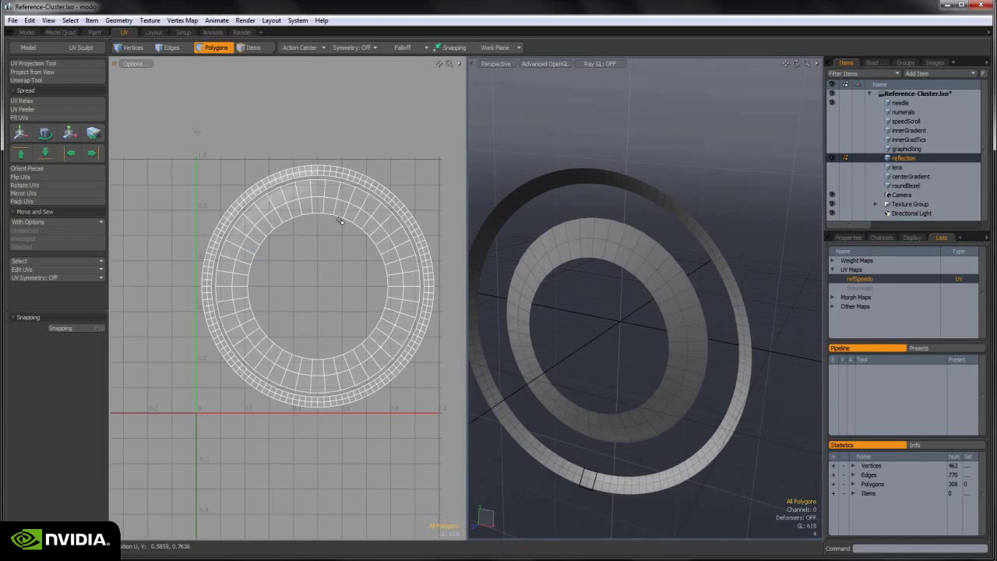
pyautogui.click(133, 63)
pyautogui.click(117, 121)
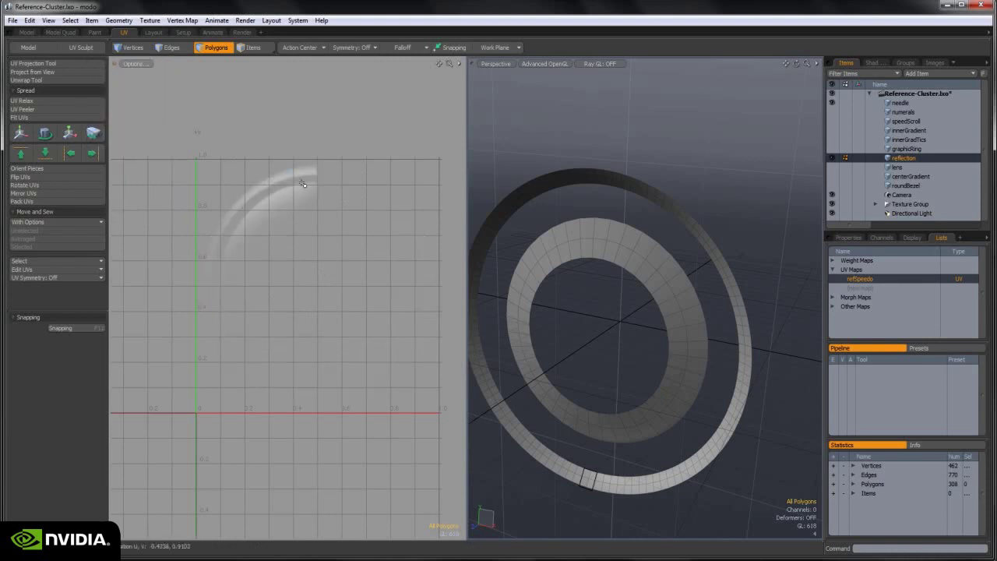
pyautogui.scroll(3, 305, 174)
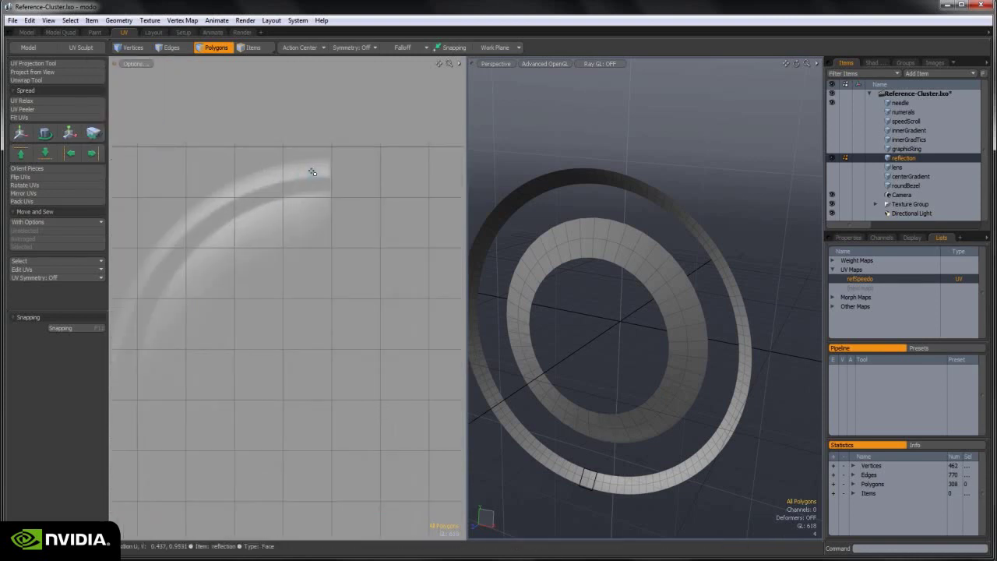
pyautogui.press('a')
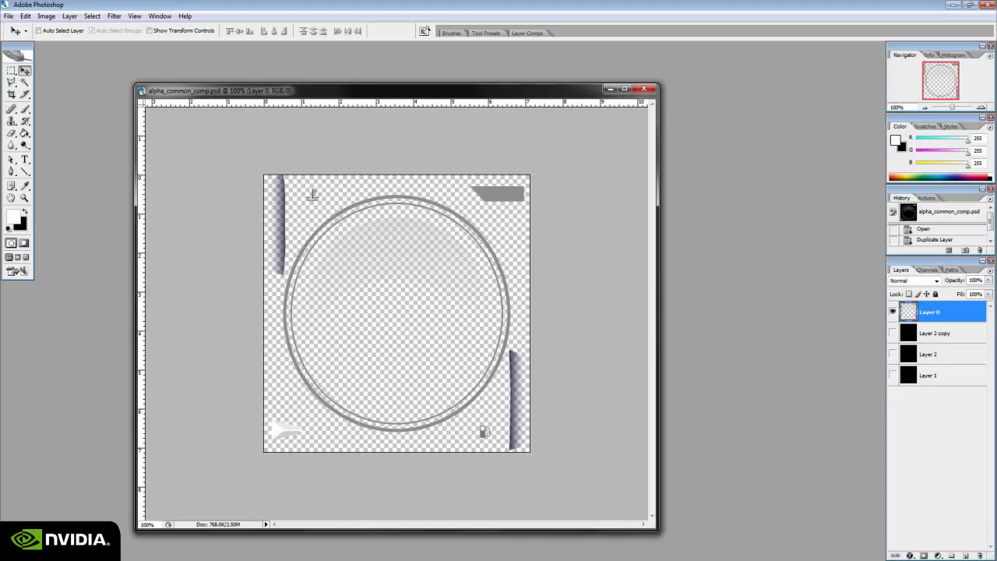
# - Switch to Photoshop and open reflection_speedoGradient.png from the speedometer folder
pyautogui.hotkey('ctrl', 'o')
pyautogui.click(611, 144)
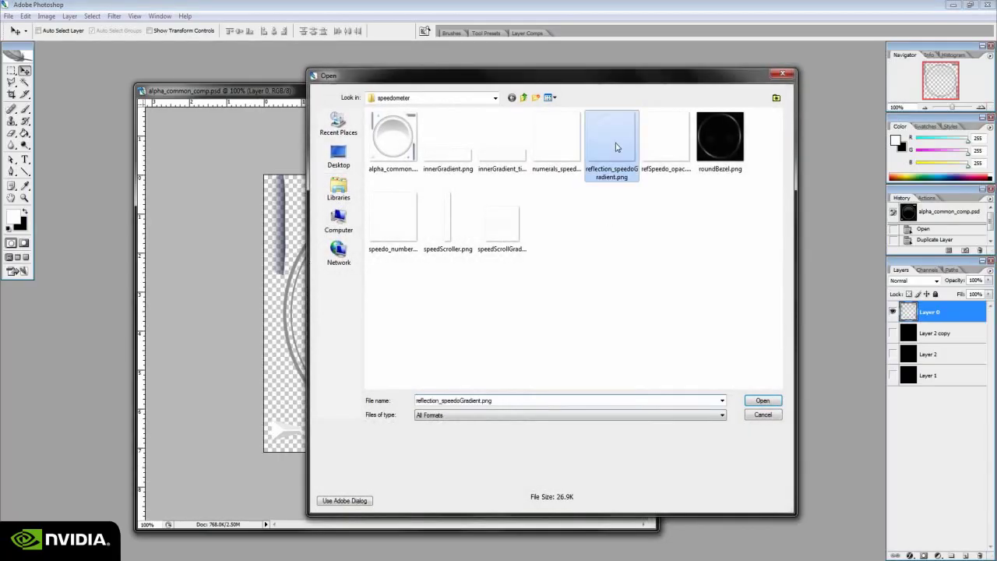
pyautogui.click(763, 400)
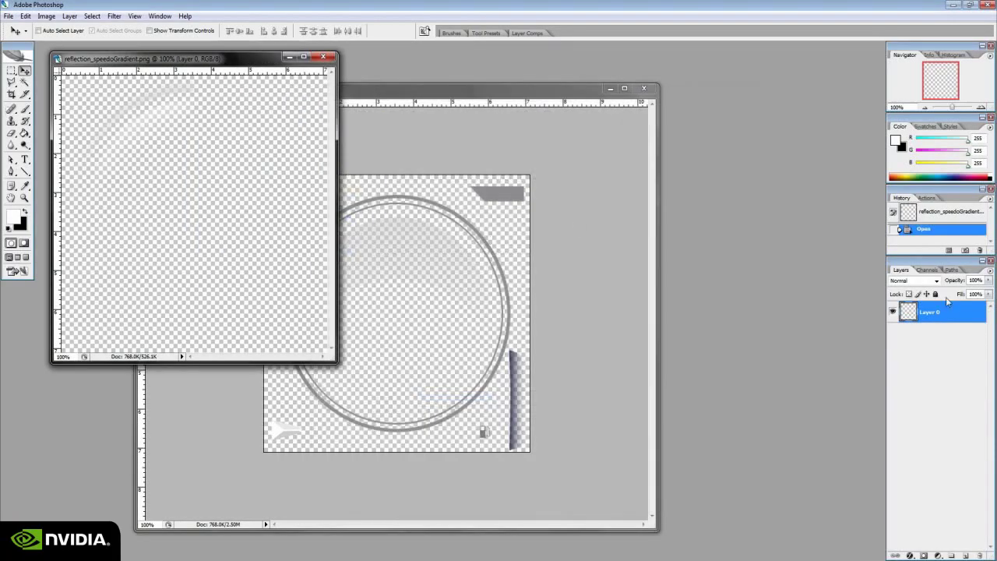
# - Add a new layer beneath Layer 0 of the reflection gradient image and fill it with black
pyautogui.click(966, 554)
pyautogui.moveTo(934, 318); pyautogui.dragTo(947, 351)
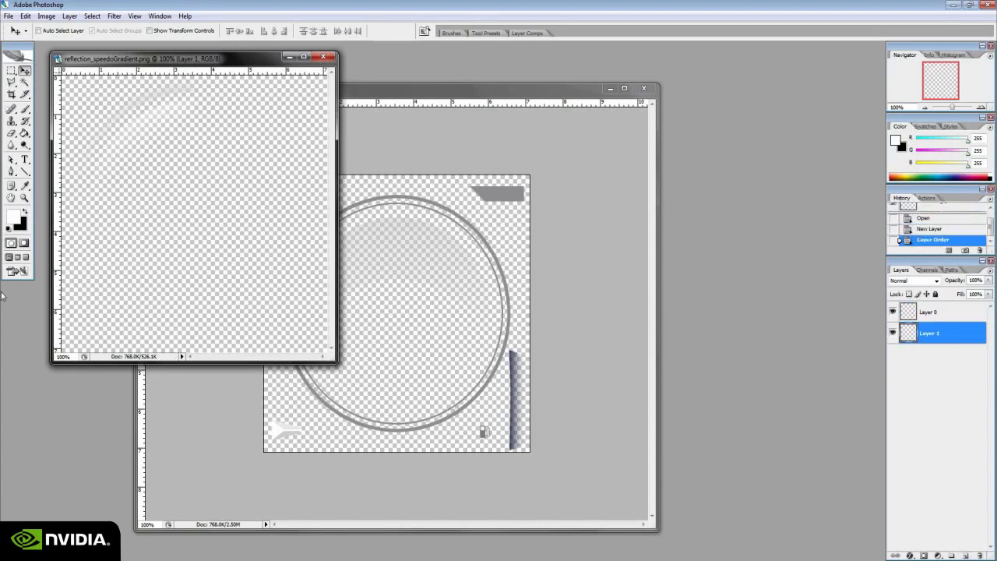
pyautogui.click(23, 211)
pyautogui.click(24, 132)
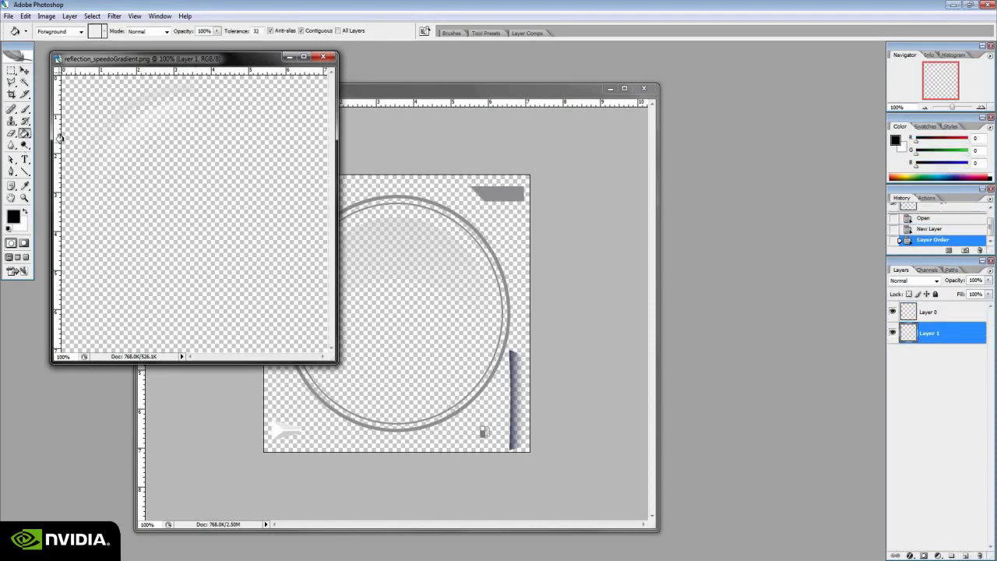
pyautogui.click(70, 160)
pyautogui.moveTo(220, 68); pyautogui.dragTo(479, 192)
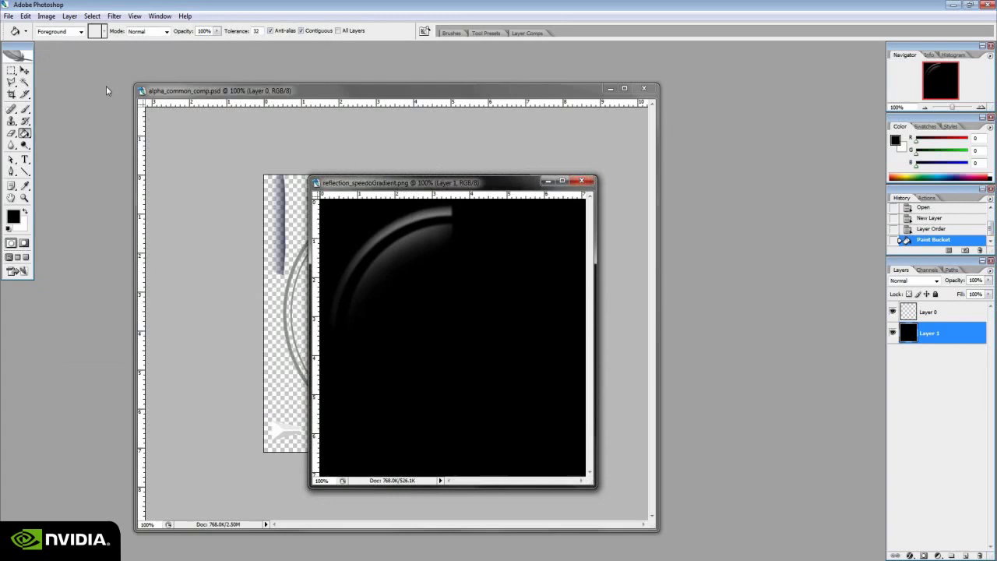
# - Enlarge the image window and show the transform bounds of Layer 0 to examine the gradient's extent
pyautogui.click(24, 71)
pyautogui.moveTo(591, 483); pyautogui.dragTo(686, 524)
pyautogui.click(970, 311)
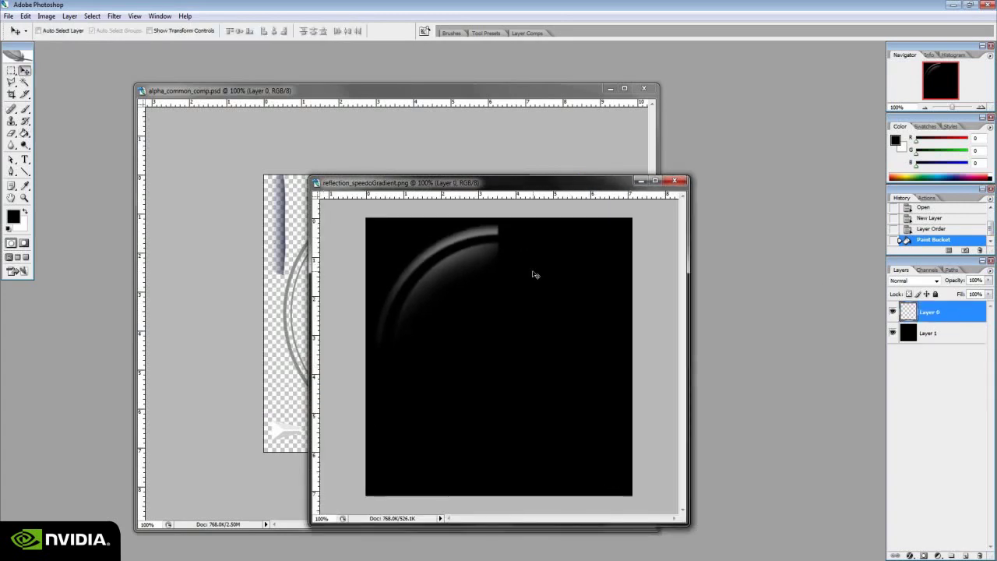
pyautogui.hotkey('ctrl', 't')
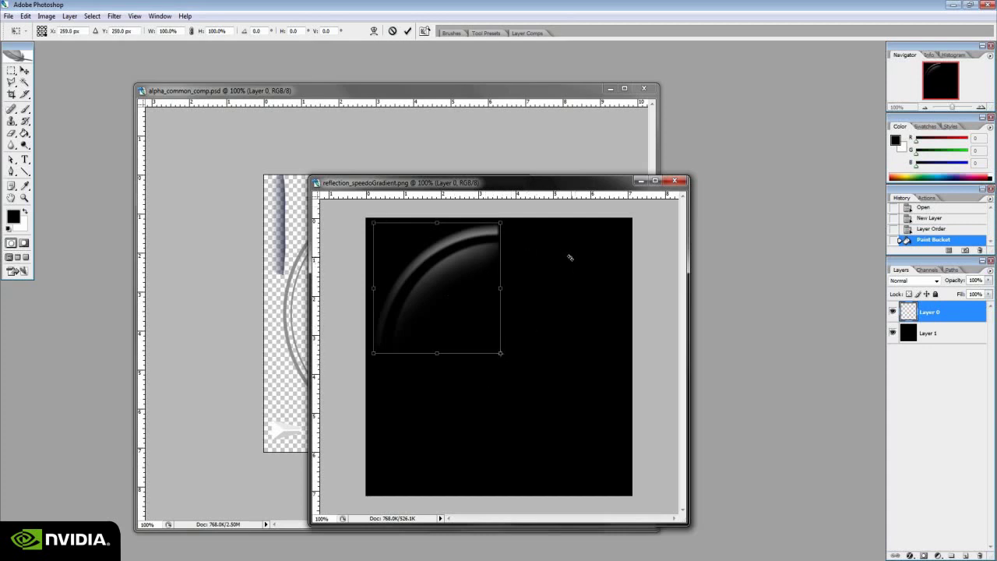
pyautogui.moveTo(569, 257); pyautogui.dragTo(706, 355)
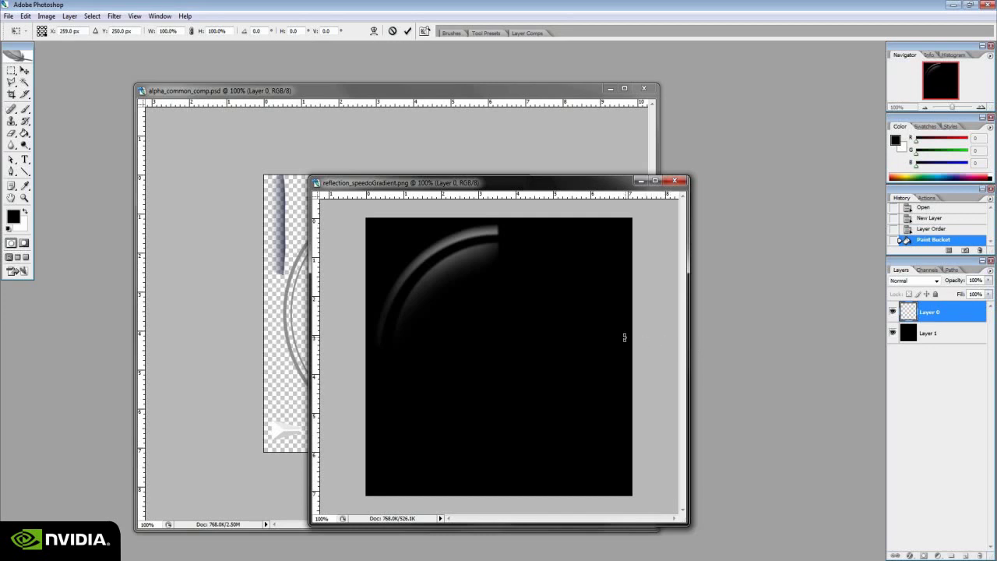
pyautogui.press('Return')
pyautogui.hotkey('ctrl', 't')
pyautogui.press('Escape')
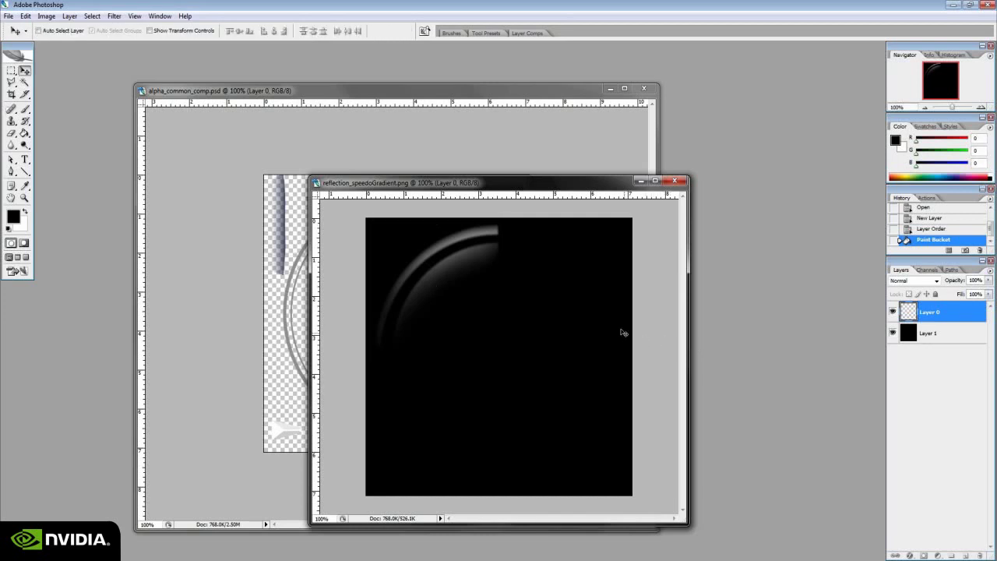
# - Close reflection_speedoGradient.png without saving, switch back to modo and show the geometry in the UV layout
pyautogui.click(677, 182)
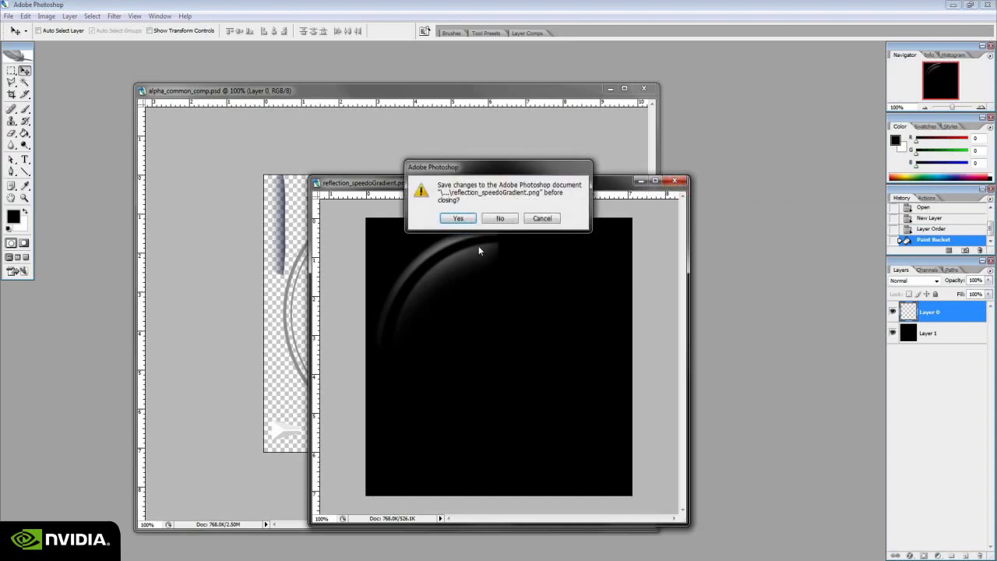
pyautogui.click(500, 218)
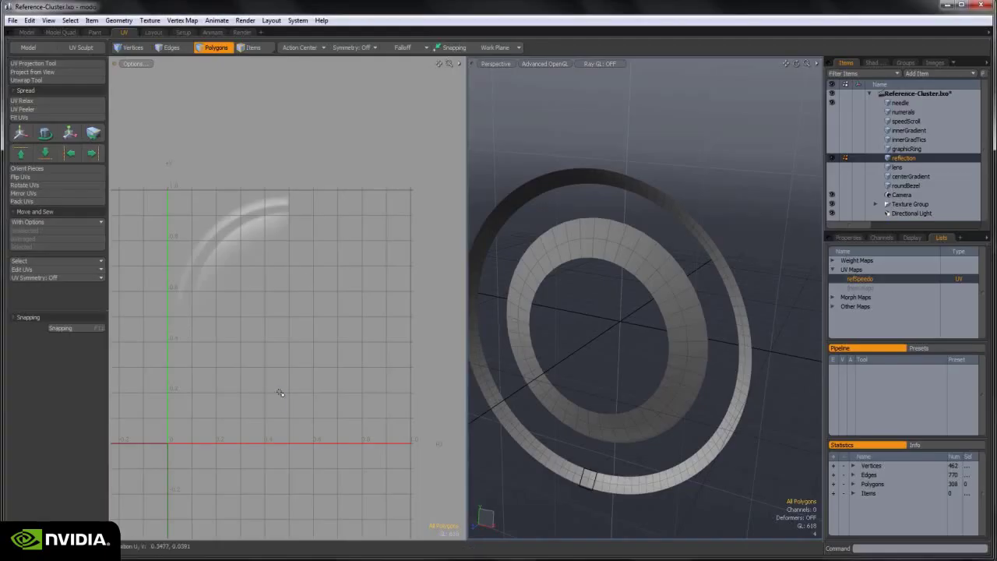
pyautogui.click(137, 64)
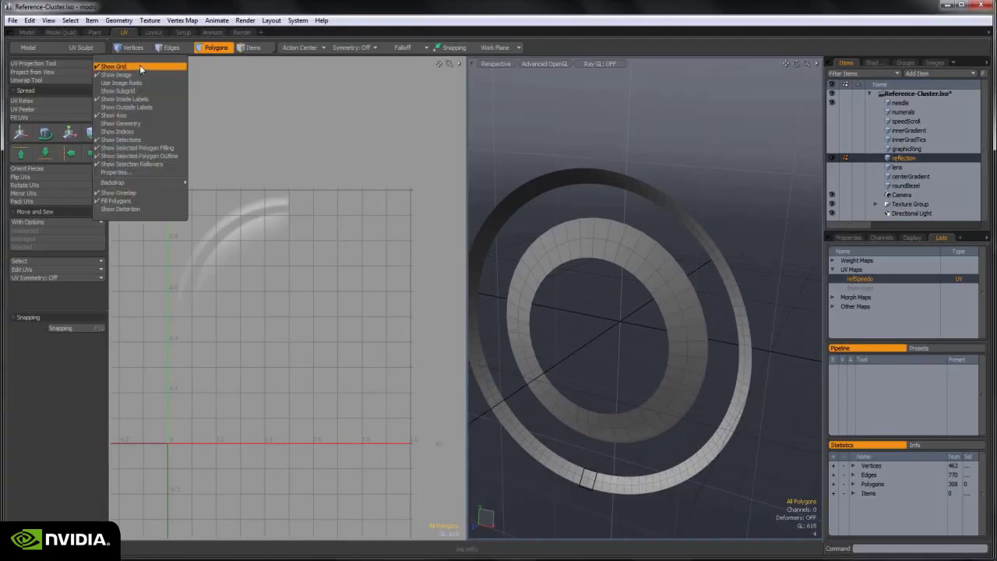
pyautogui.click(136, 129)
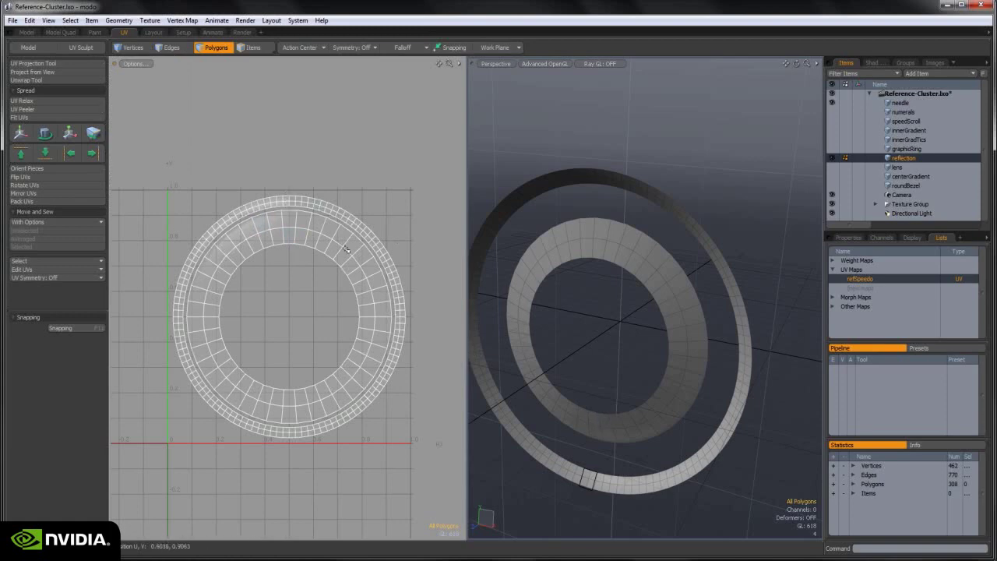
# - Hide the reflection mesh and show the innerGradient and innerGradTics meshes, with innerGradTics selected
pyautogui.click(902, 149)
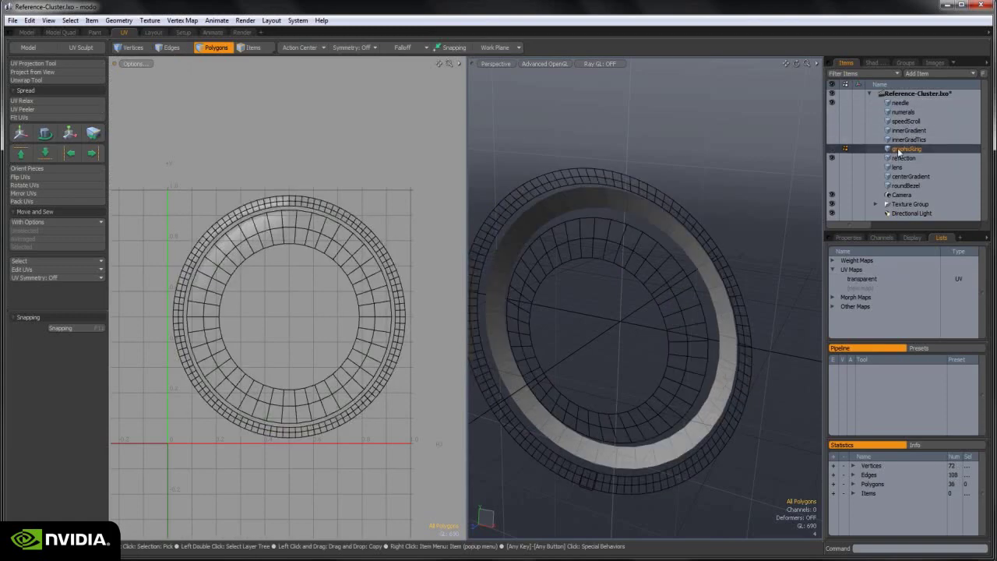
pyautogui.click(832, 158)
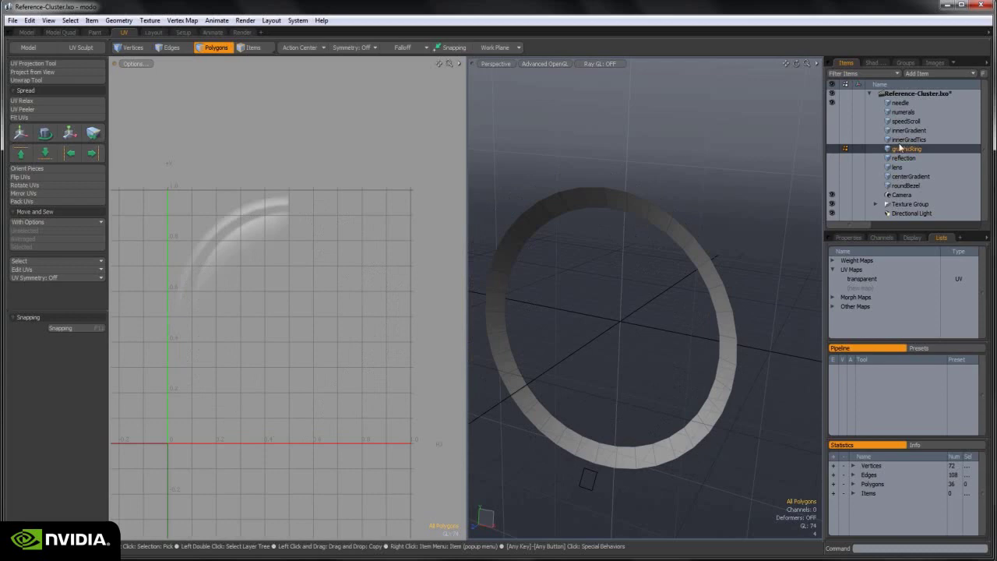
pyautogui.click(904, 140)
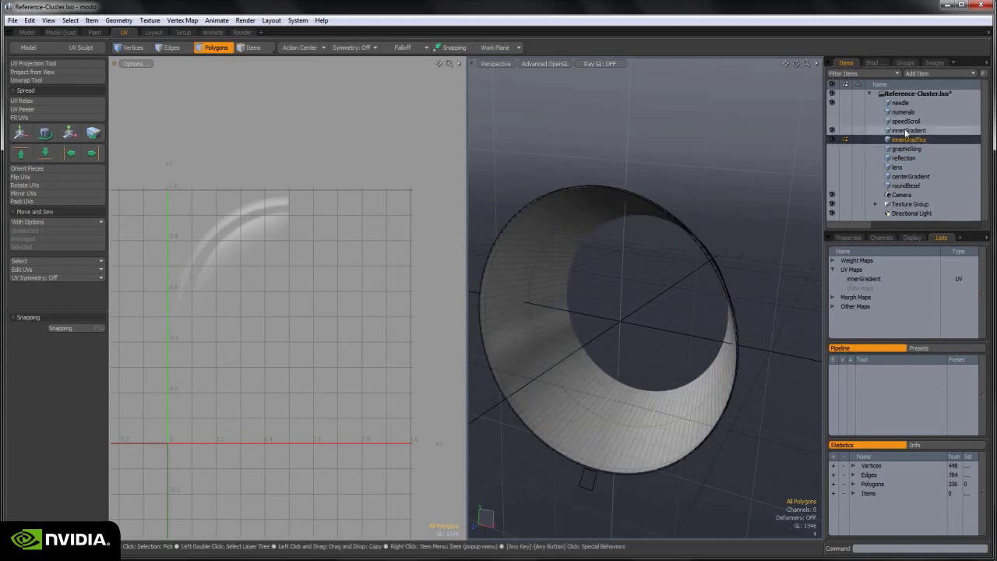
pyautogui.click(909, 130)
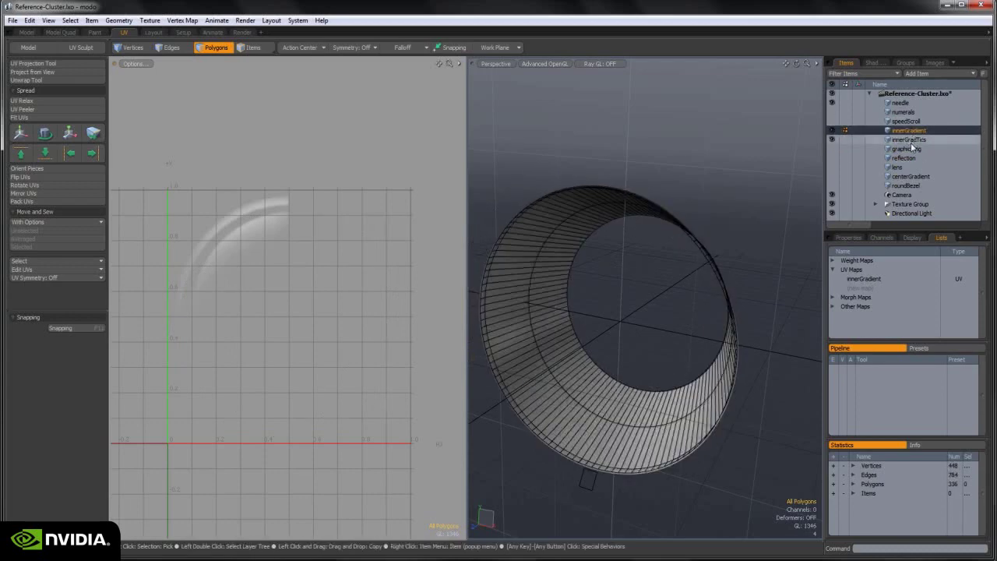
pyautogui.click(908, 140)
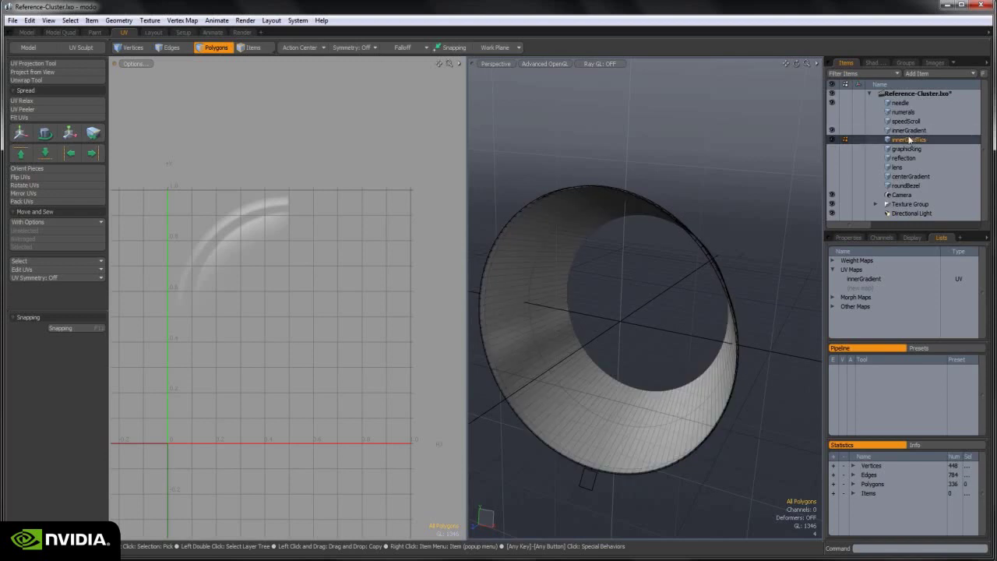
# - Display the innerGradient UV map and alternate between the innerGradient and innerGradTics meshes to compare their UV layouts
pyautogui.click(860, 288)
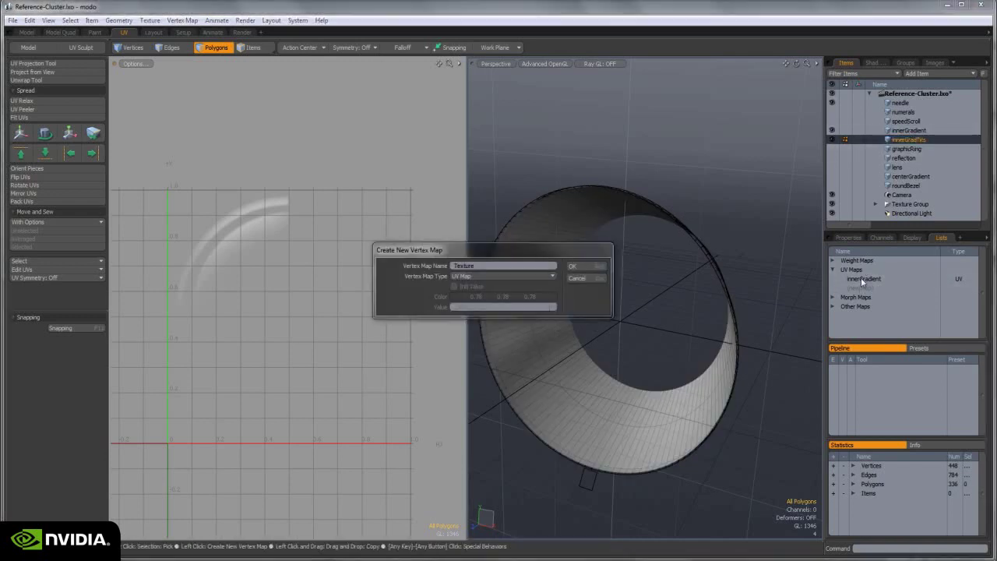
pyautogui.click(586, 278)
pyautogui.click(861, 278)
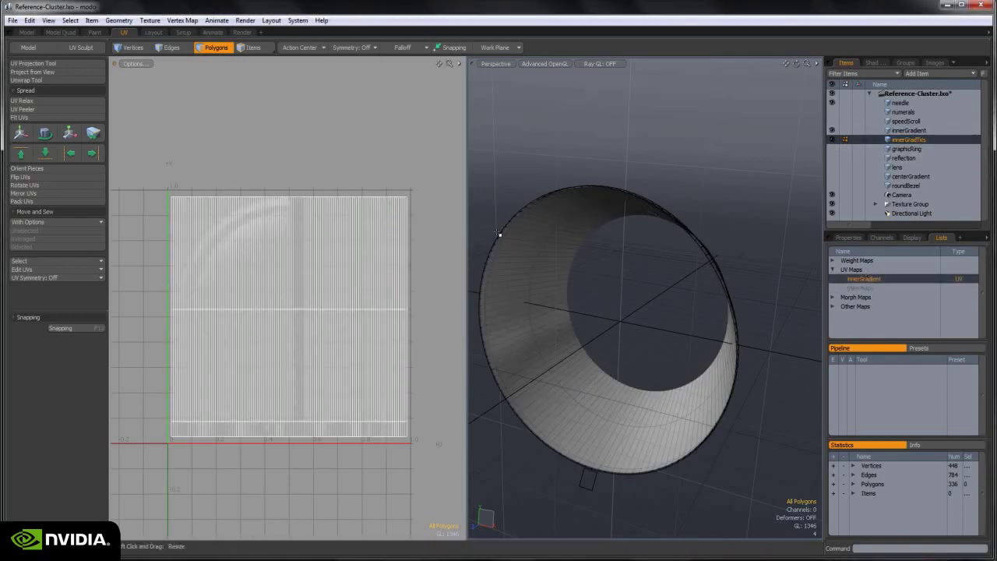
pyautogui.click(898, 131)
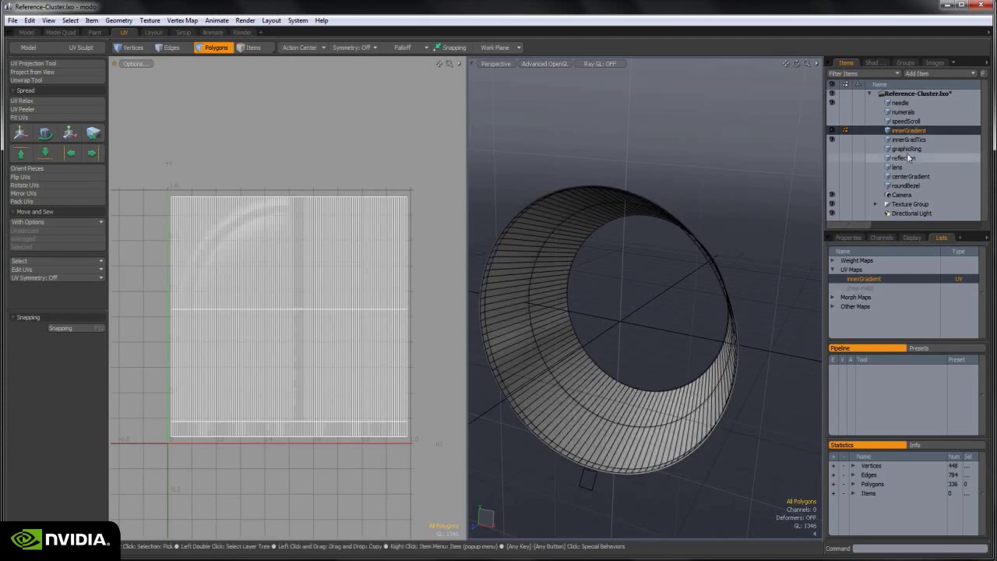
pyautogui.click(910, 140)
pyautogui.click(908, 131)
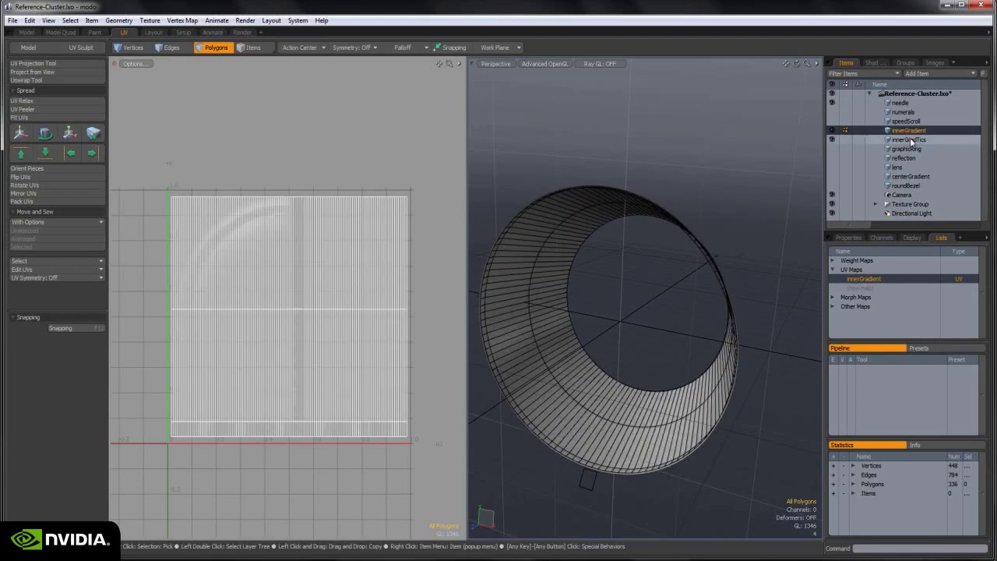
pyautogui.click(912, 140)
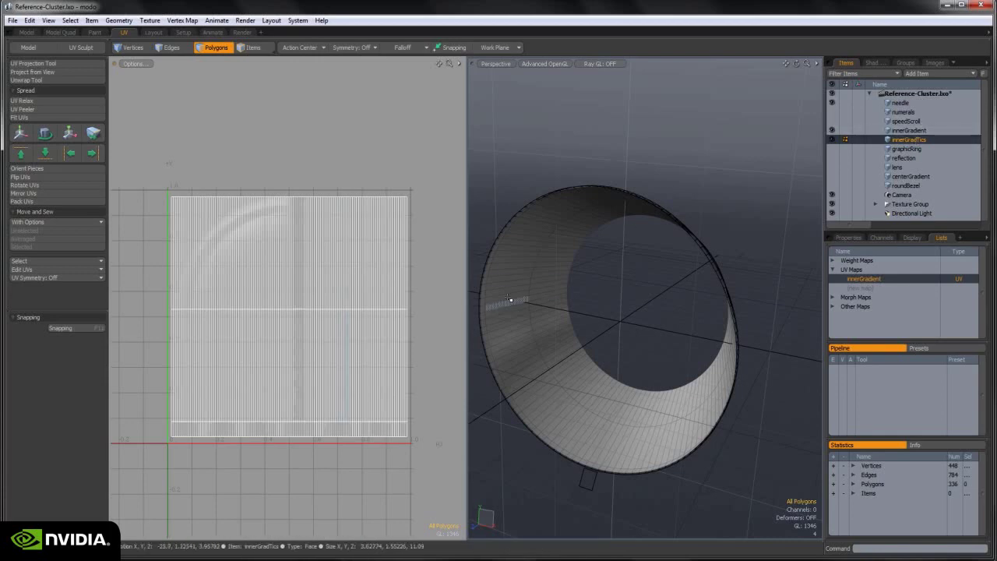
# - Highlight a few polygons on innerGradTics and an outer-edge polygon on innerGradient, comparing the offset of the two meshes up close
pyautogui.moveTo(497, 292); pyautogui.dragTo(483, 270)
pyautogui.scroll(6, 484, 270)
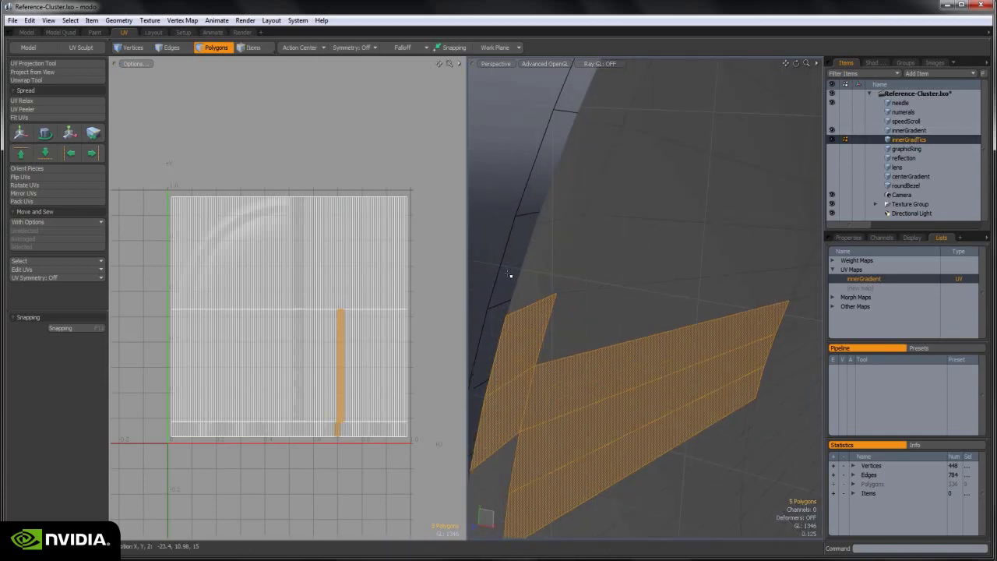
pyautogui.scroll(-6, 511, 278)
pyautogui.scroll(8, 509, 279)
pyautogui.scroll(-3, 508, 282)
pyautogui.keyDown('alt'); pyautogui.keyDown('shift'); pyautogui.moveTo(541, 277); pyautogui.dragTo(606, 273); pyautogui.keyUp('shift'); pyautogui.keyUp('alt')
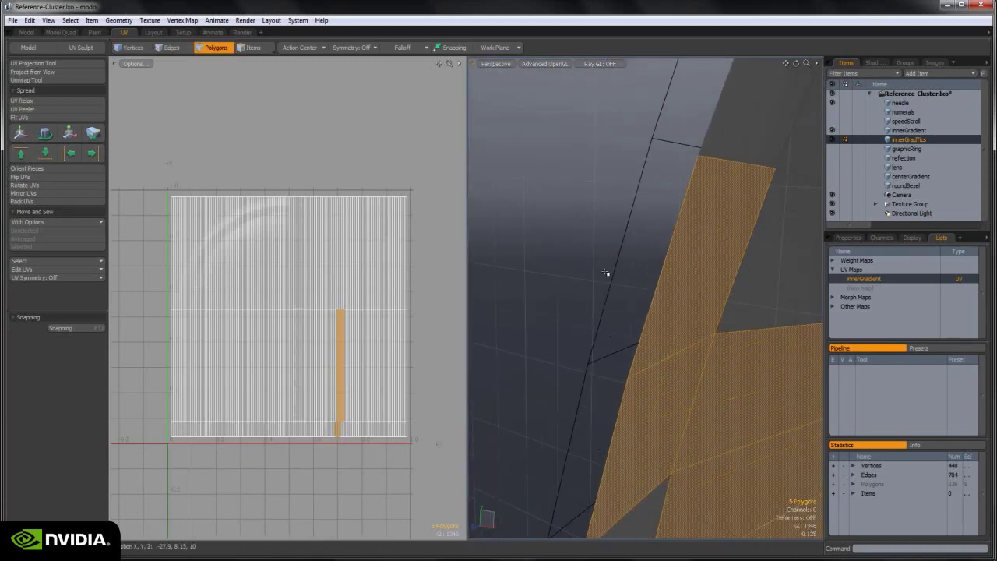
pyautogui.click(908, 131)
pyautogui.click(644, 231)
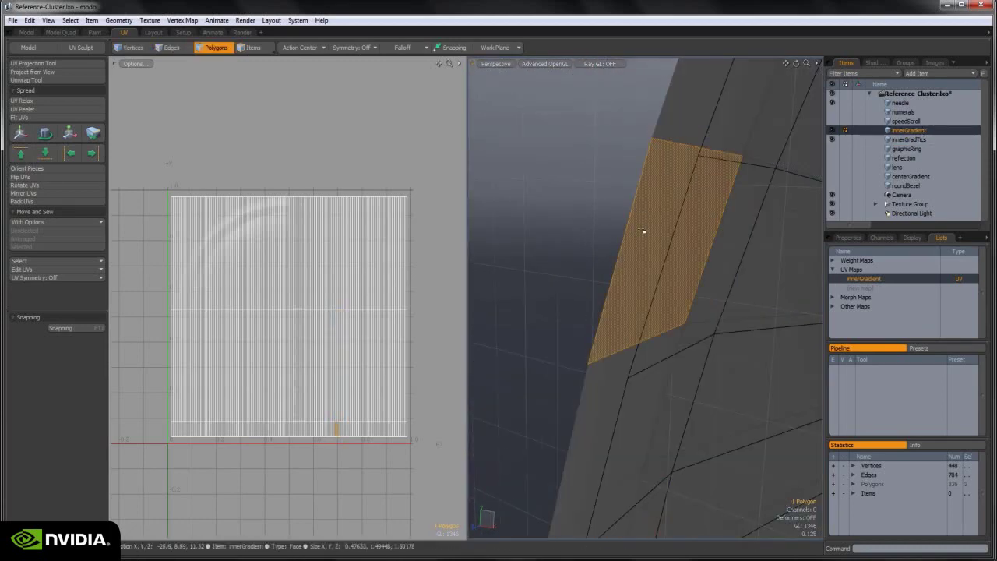
# - Select the innerGradTics mesh again and examine the whole cone from several angles
pyautogui.click(950, 139)
pyautogui.scroll(-8, 690, 313)
pyautogui.keyDown('alt'); pyautogui.moveTo(690, 313); pyautogui.dragTo(619, 195); pyautogui.keyUp('alt')
pyautogui.scroll(-4, 610, 244)
pyautogui.keyDown('alt'); pyautogui.moveTo(576, 220); pyautogui.dragTo(720, 207); pyautogui.keyUp('alt')
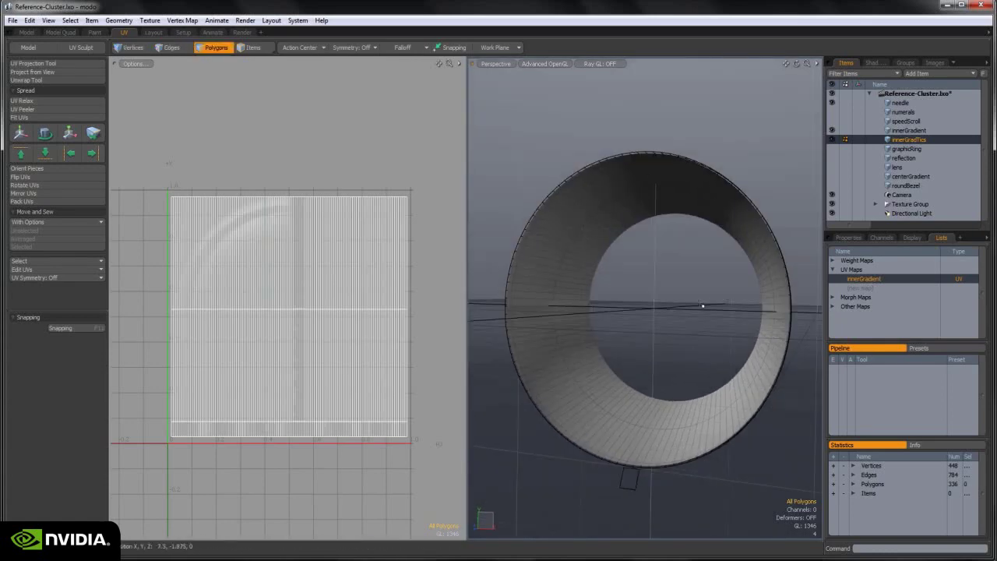
pyautogui.keyDown('alt'); pyautogui.moveTo(743, 333); pyautogui.dragTo(663, 351); pyautogui.keyUp('alt')
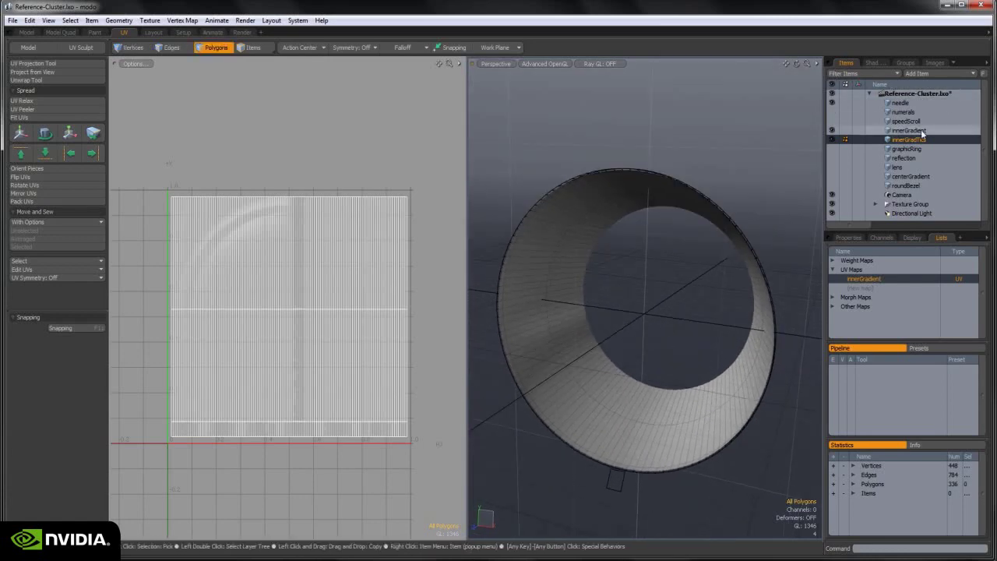
# - Highlight polygons across the upper, middle and lowest bands of the innerGradTics UVs in turn to match them to the cone
pyautogui.moveTo(212, 245)
pyautogui.mouseDown()
pyautogui.moveTo(279, 257)
pyautogui.moveTo(419, 253)
pyautogui.mouseUp()
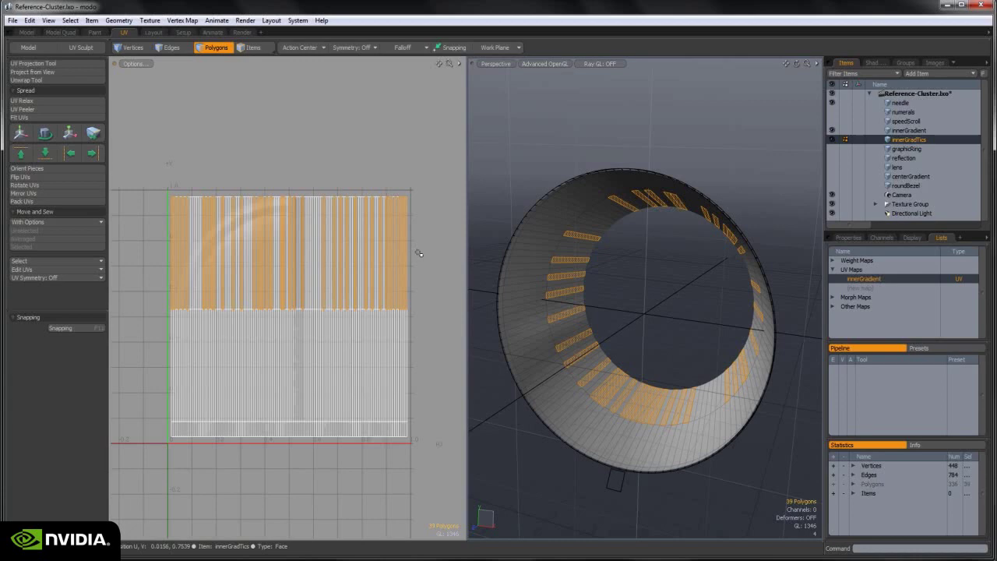
pyautogui.moveTo(410, 340)
pyautogui.mouseDown()
pyautogui.moveTo(222, 334)
pyautogui.moveTo(166, 349)
pyautogui.mouseUp()
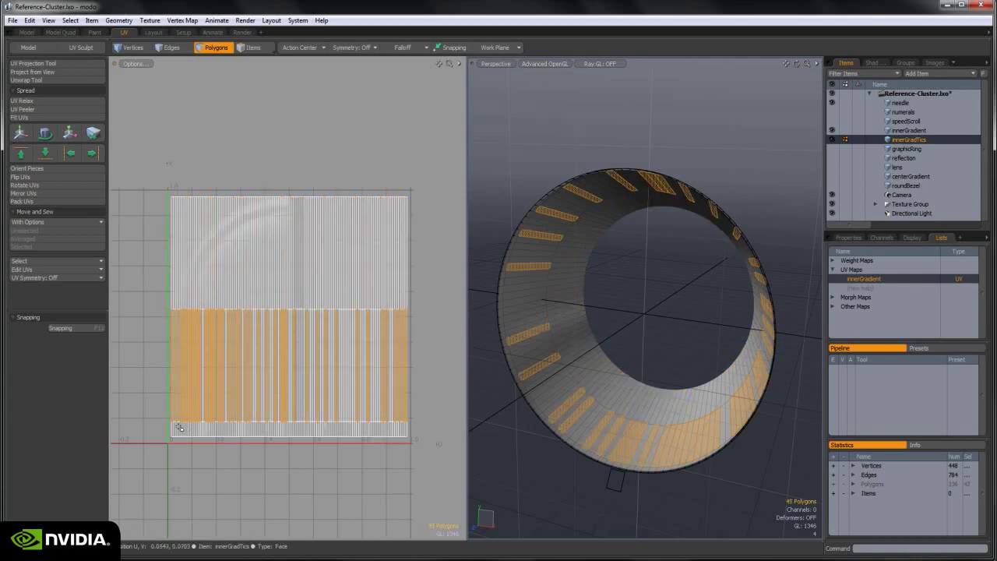
pyautogui.moveTo(179, 427)
pyautogui.mouseDown()
pyautogui.moveTo(417, 427)
pyautogui.moveTo(147, 436)
pyautogui.mouseUp()
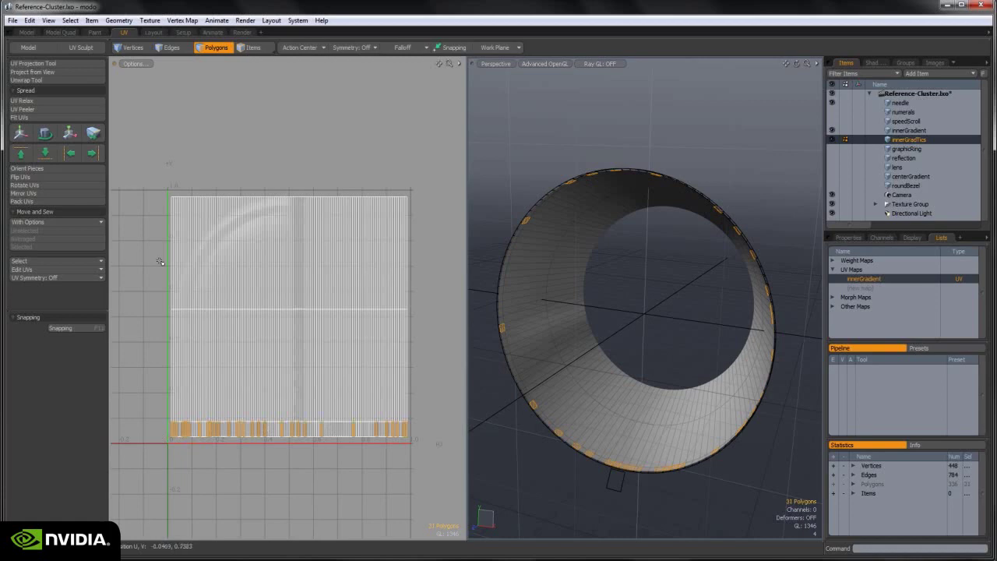
# - Highlight the lowest and upper bands of the innerGradTics UVs once more to compare them with the cone, and clear the selection
pyautogui.moveTo(160, 262)
pyautogui.mouseDown()
pyautogui.moveTo(399, 251)
pyautogui.moveTo(433, 283)
pyautogui.mouseUp()
pyautogui.click(424, 408)
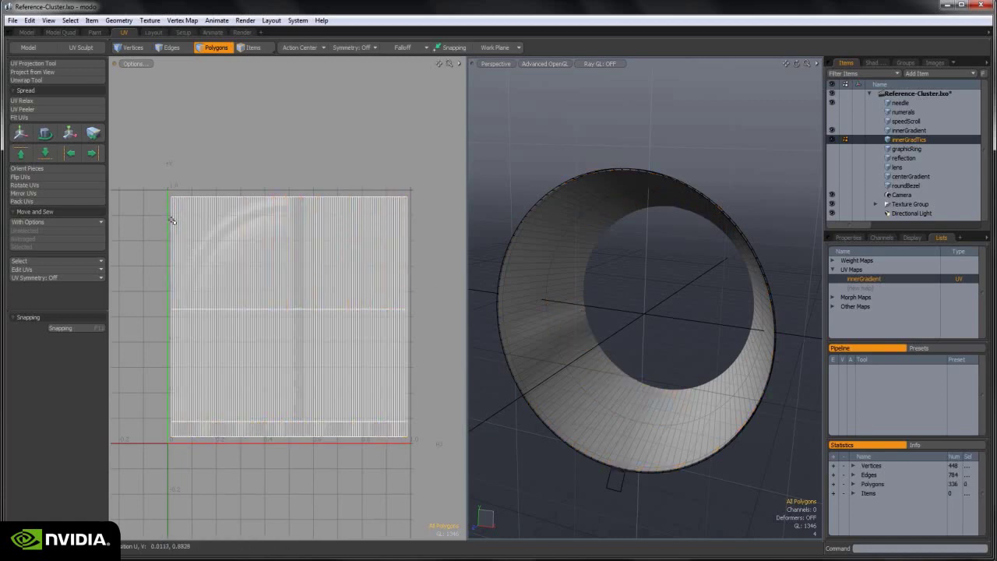
pyautogui.moveTo(173, 221)
pyautogui.mouseDown()
pyautogui.moveTo(231, 217)
pyautogui.moveTo(357, 257)
pyautogui.mouseUp()
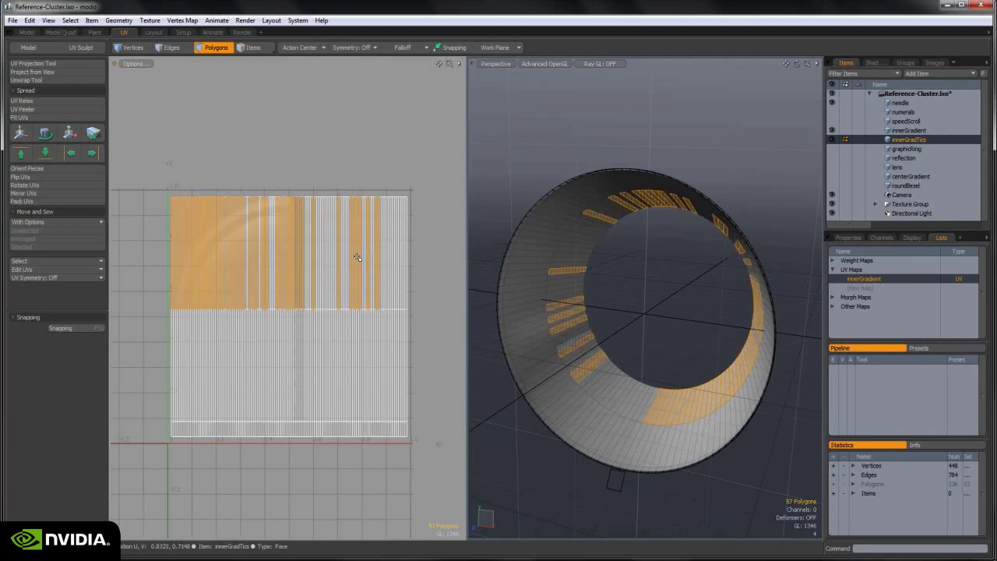
pyautogui.click(198, 103)
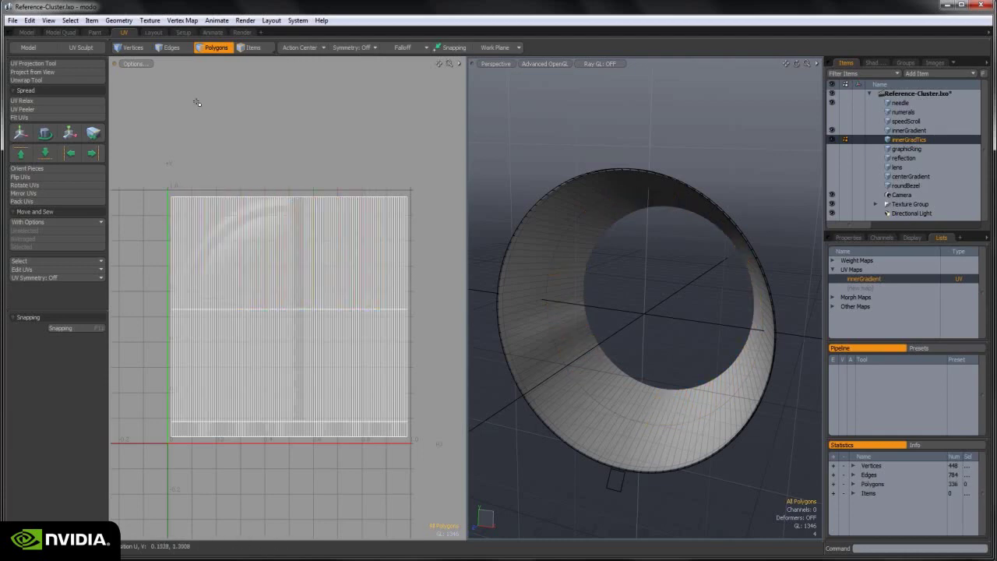
# - Delete the reflection_speedoGradient texture layer from the shader tree in the Material Editor
pyautogui.click(150, 20)
pyautogui.click(183, 31)
pyautogui.click(111, 159)
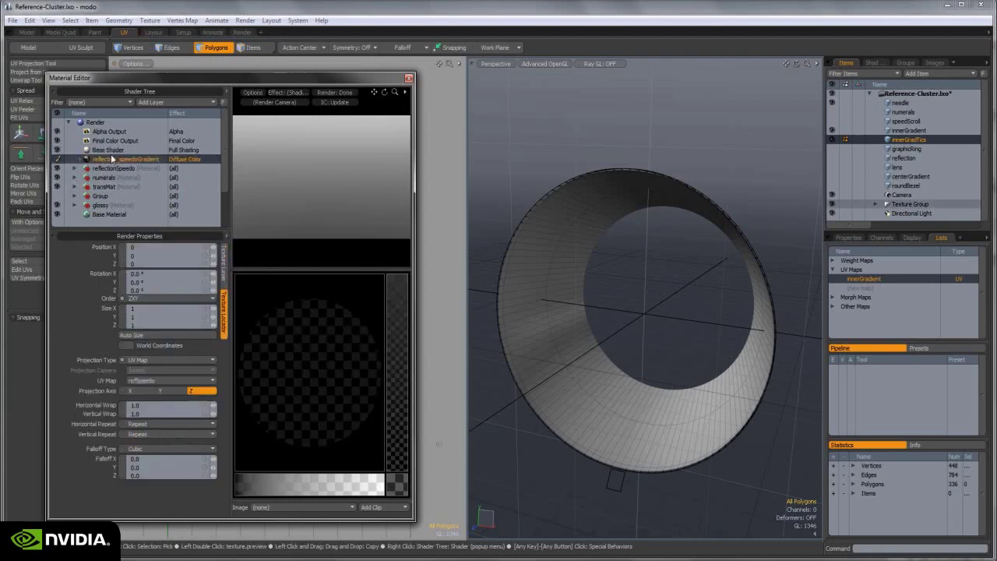
pyautogui.press('Delete')
# - Add the innerGradient (2) image to the shader tree as a texture layer and check that it uses the innerGradient UV map
pyautogui.click(941, 63)
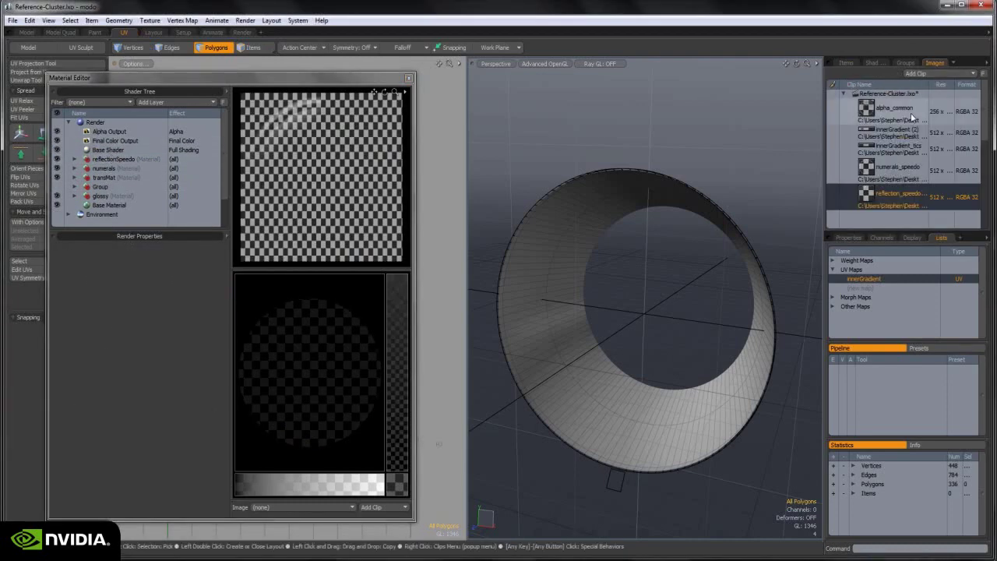
pyautogui.click(901, 131)
pyautogui.moveTo(893, 134); pyautogui.dragTo(90, 160)
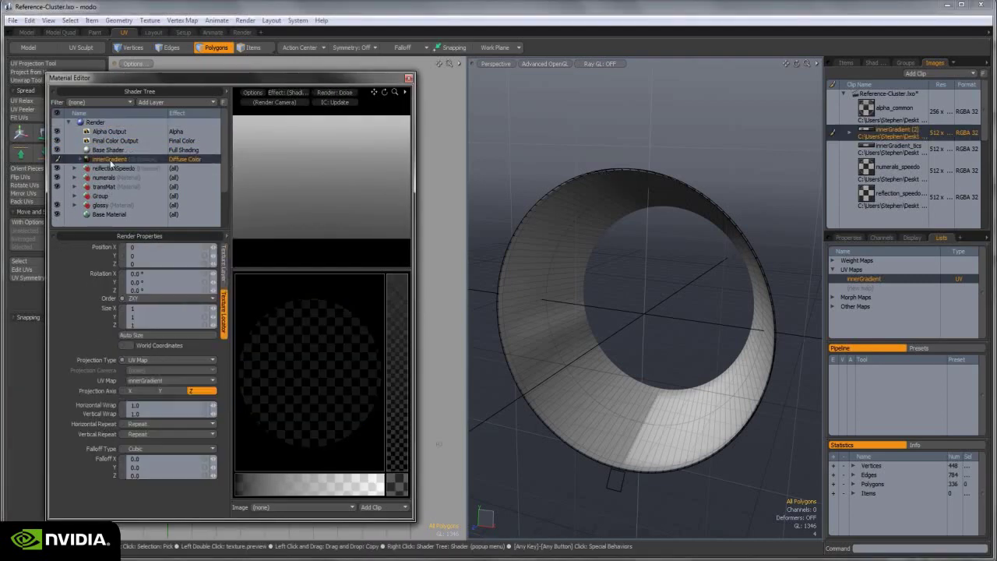
pyautogui.click(187, 381)
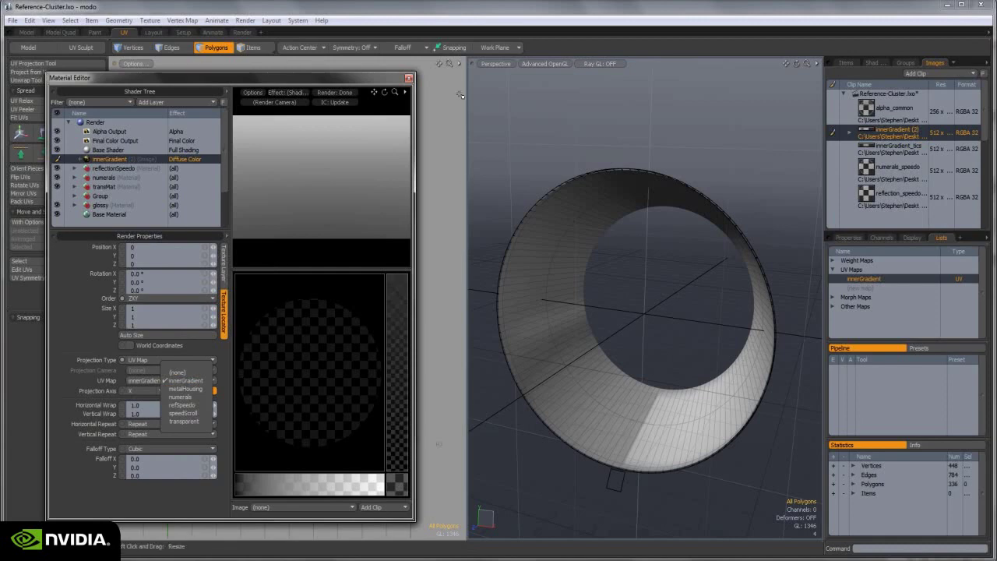
pyautogui.click(407, 80)
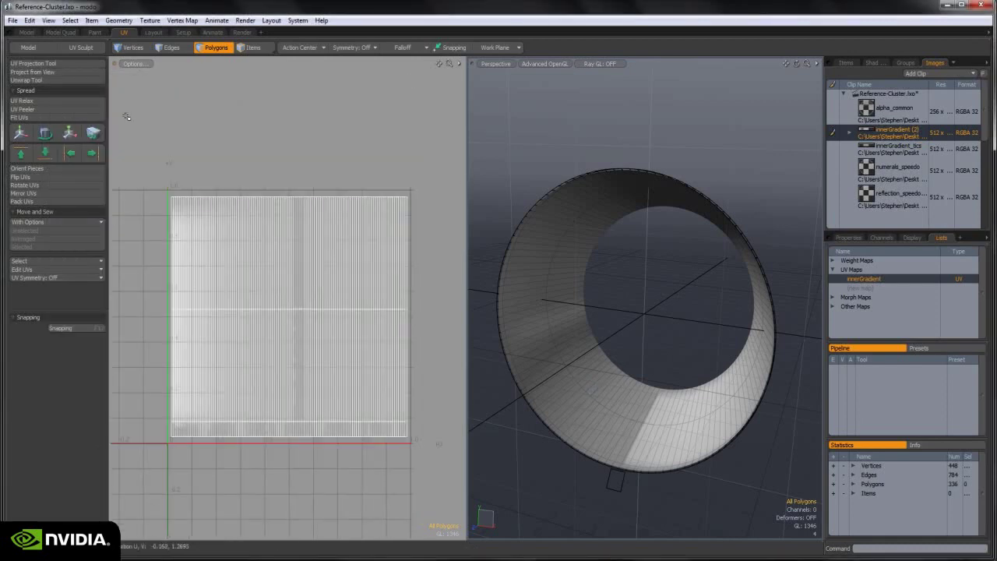
# - Hide and restore the UV geometry to examine the gradient image beneath, and highlight upper-band polygons to match them to the cone
pyautogui.click(134, 63)
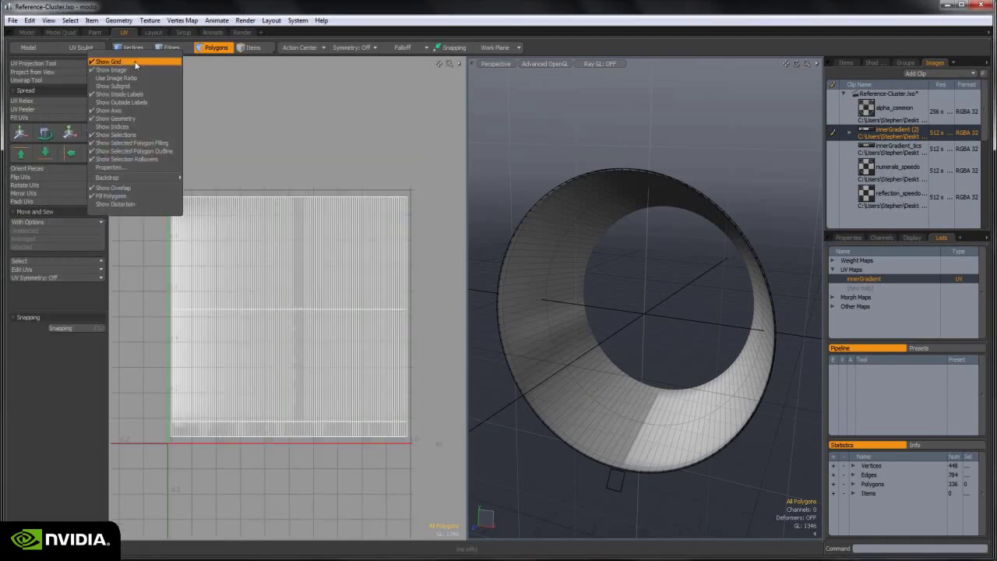
pyautogui.click(128, 118)
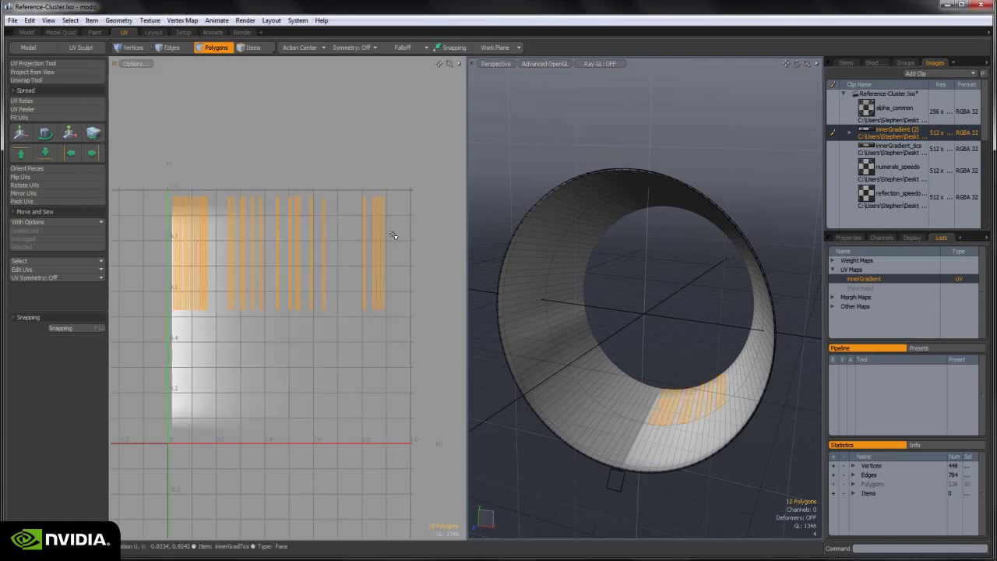
pyautogui.click(134, 63)
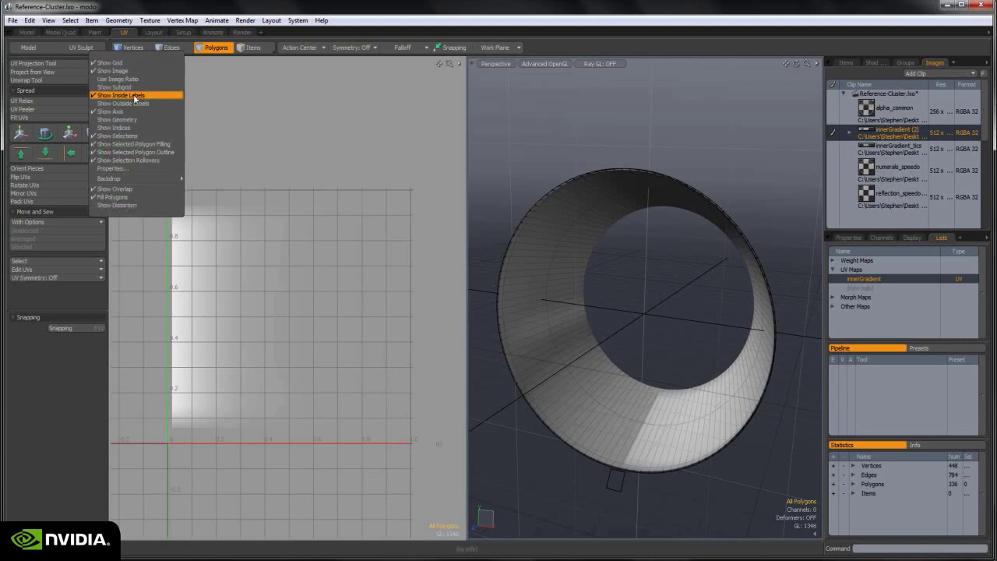
pyautogui.click(96, 121)
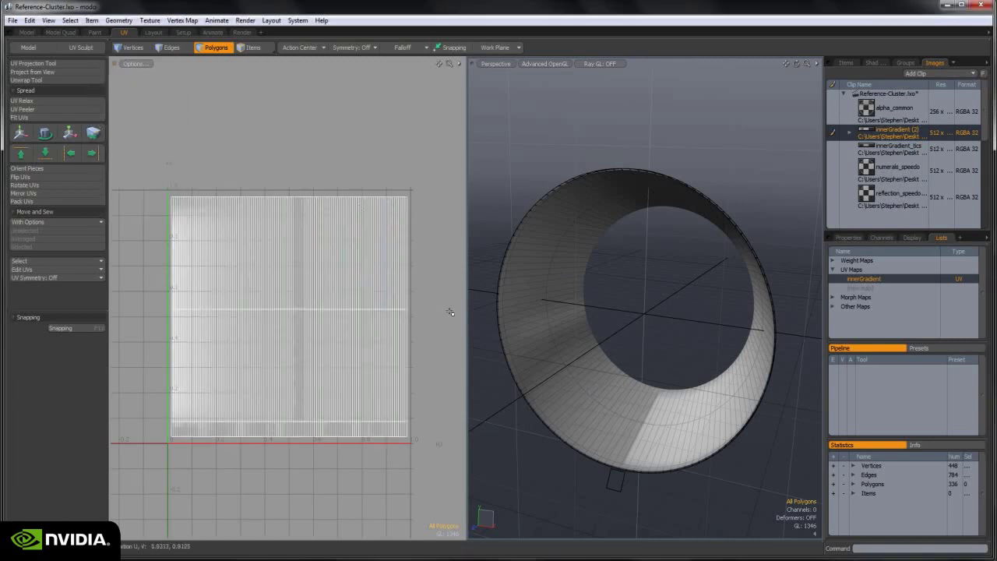
pyautogui.moveTo(182, 272); pyautogui.dragTo(404, 281)
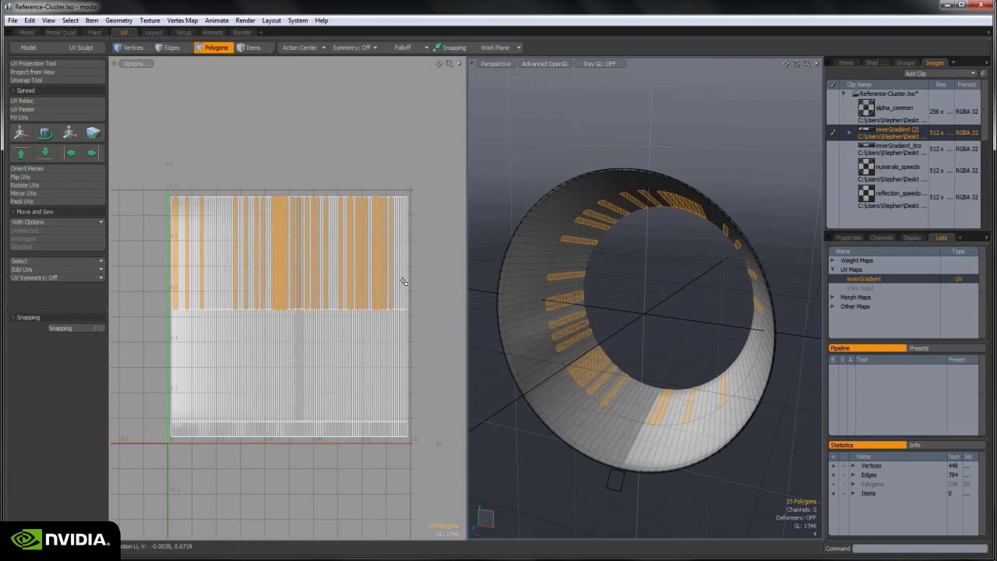
pyautogui.click(413, 264)
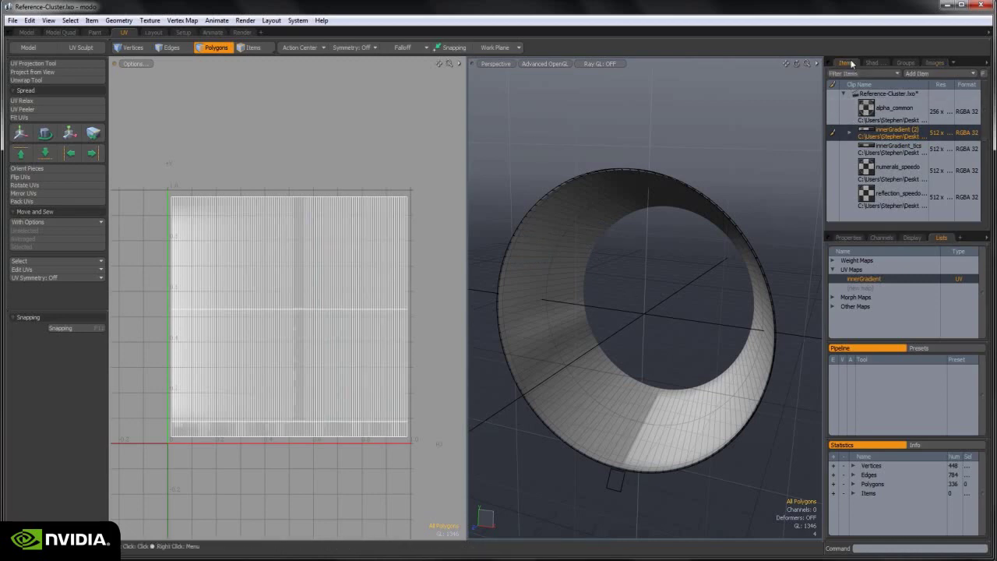
# - Select the speedScroll mesh and hide the innerGradient and innerGradTics meshes
pyautogui.click(846, 62)
pyautogui.click(906, 121)
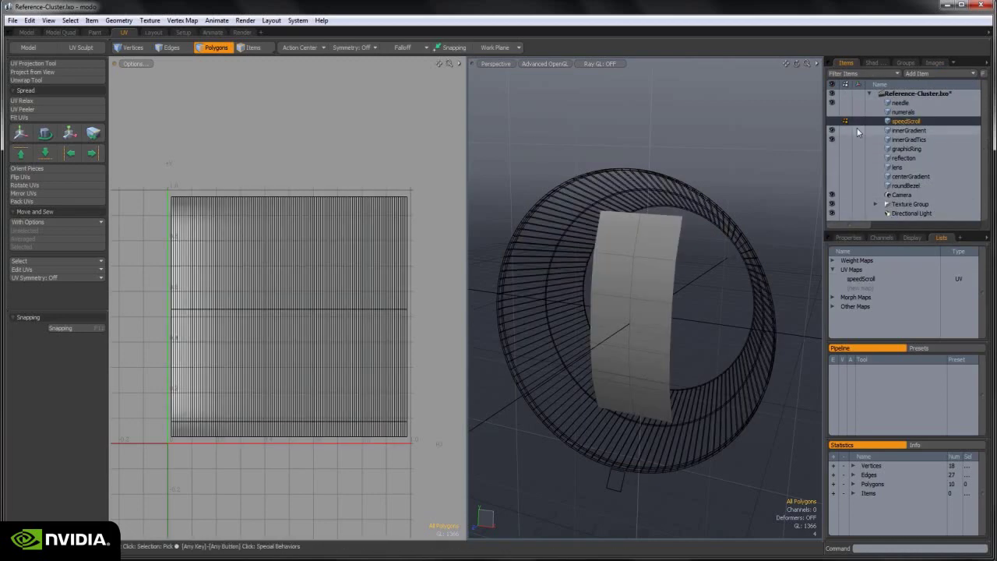
pyautogui.click(831, 130)
pyautogui.click(831, 139)
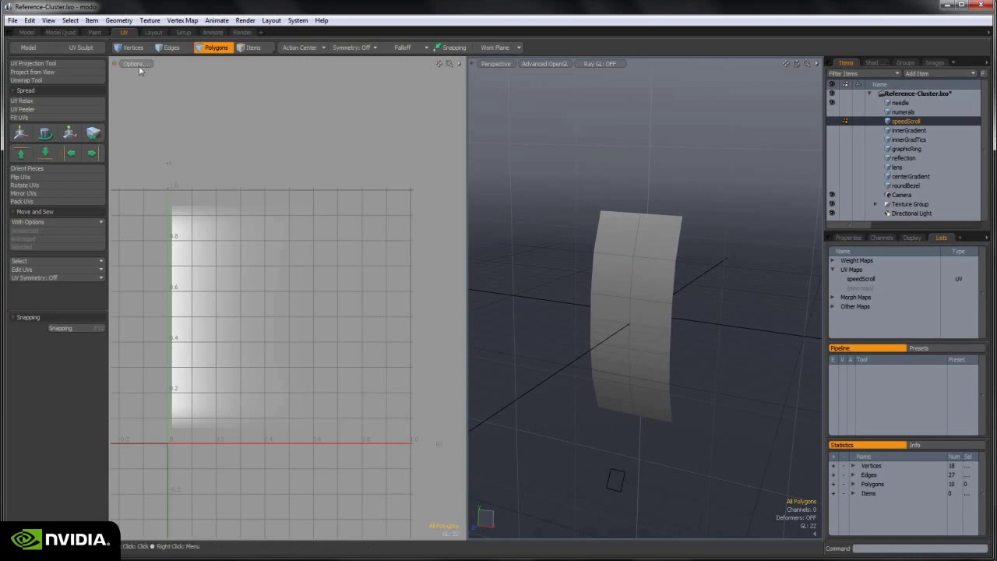
# - Delete the innerGradient texture layer from the shader tree in the Material Editor
pyautogui.click(149, 20)
pyautogui.click(181, 33)
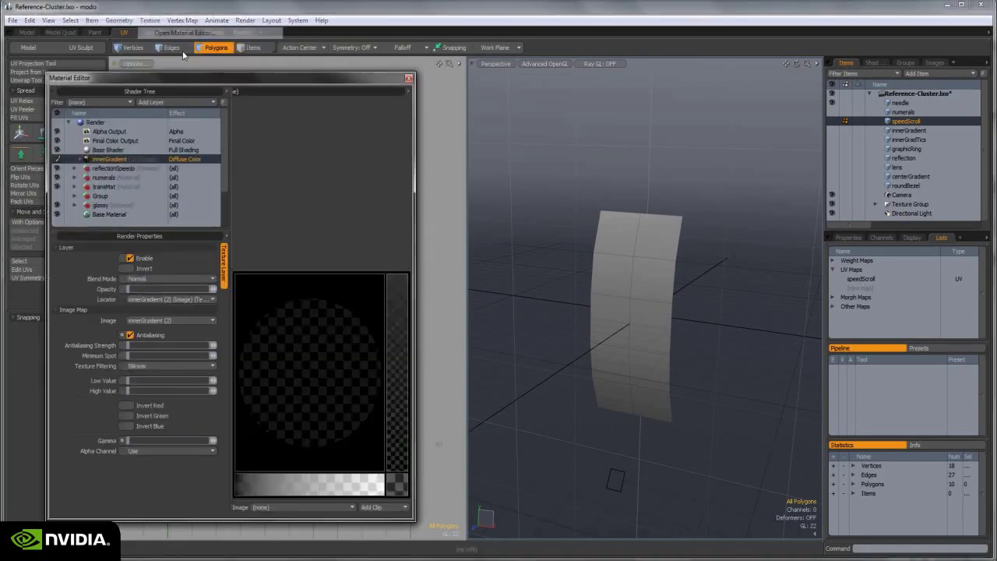
pyautogui.click(117, 149)
pyautogui.click(117, 159)
pyautogui.press('Delete')
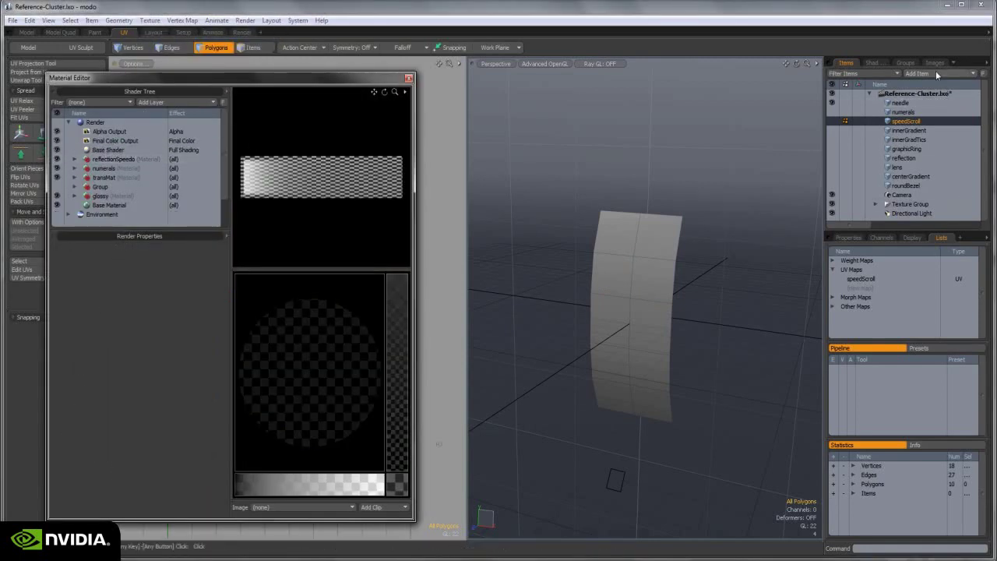
# - Look through the image clips and add the speedScroller image to the shader tree as a texture layer
pyautogui.click(934, 62)
pyautogui.click(902, 171)
pyautogui.click(899, 148)
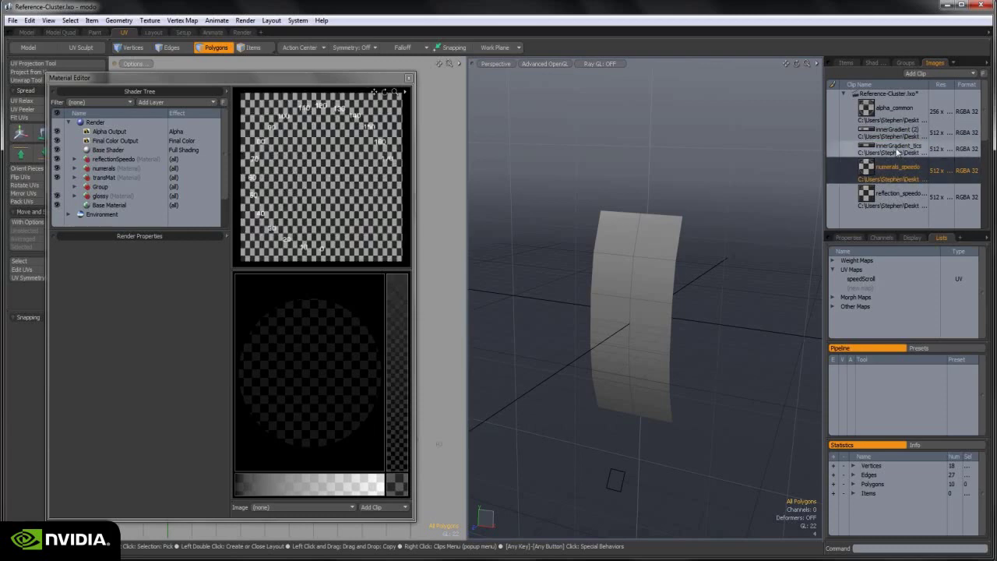
pyautogui.scroll(-2, 899, 150)
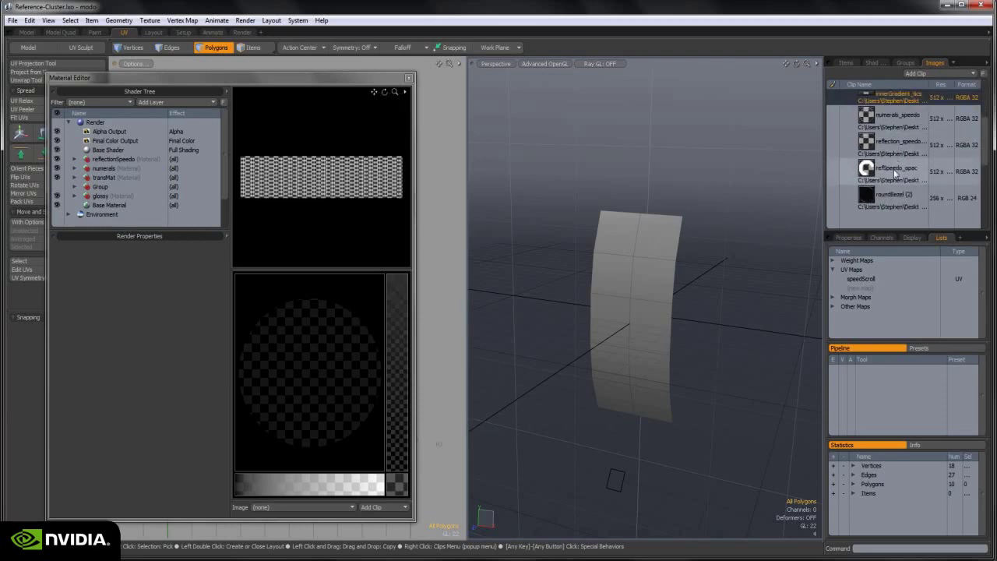
pyautogui.click(897, 170)
pyautogui.click(894, 194)
pyautogui.click(900, 148)
pyautogui.scroll(-4, 900, 152)
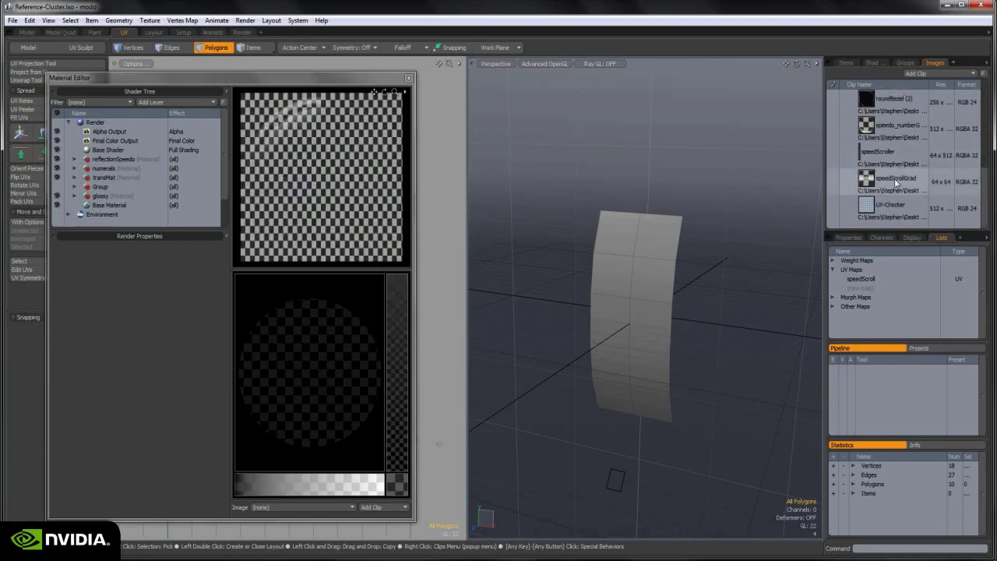
pyautogui.click(896, 186)
pyautogui.moveTo(896, 162); pyautogui.dragTo(106, 156)
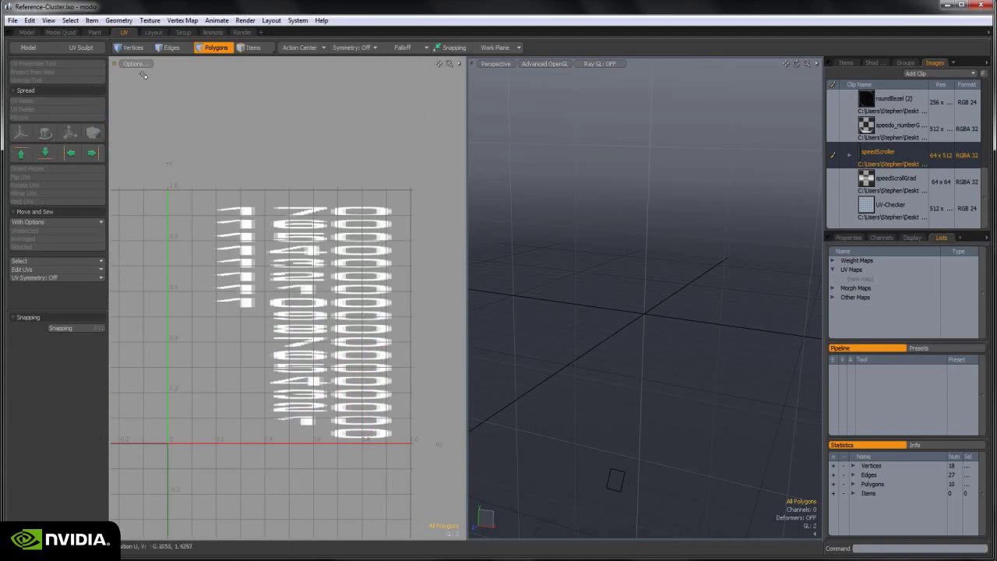
# - Show the UV view in the speedScroller image's own ratio and return to polygon selection
pyautogui.click(136, 67)
pyautogui.click(138, 83)
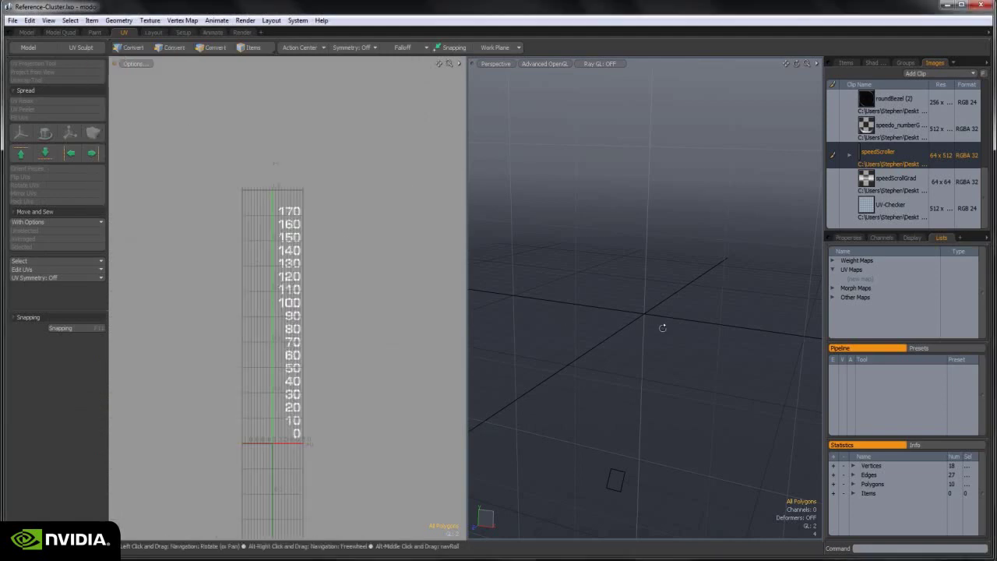
pyautogui.press('3')
# - Select the speedScroll mesh, make it visible and display its speedScroll UV map over the numerals
pyautogui.click(847, 62)
pyautogui.click(906, 159)
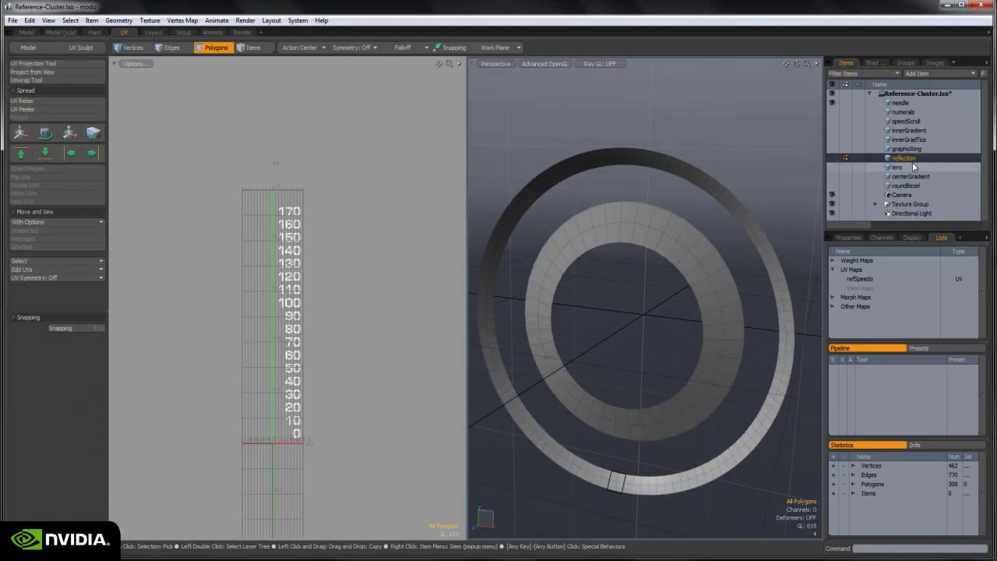
pyautogui.click(912, 166)
pyautogui.click(911, 147)
pyautogui.click(907, 120)
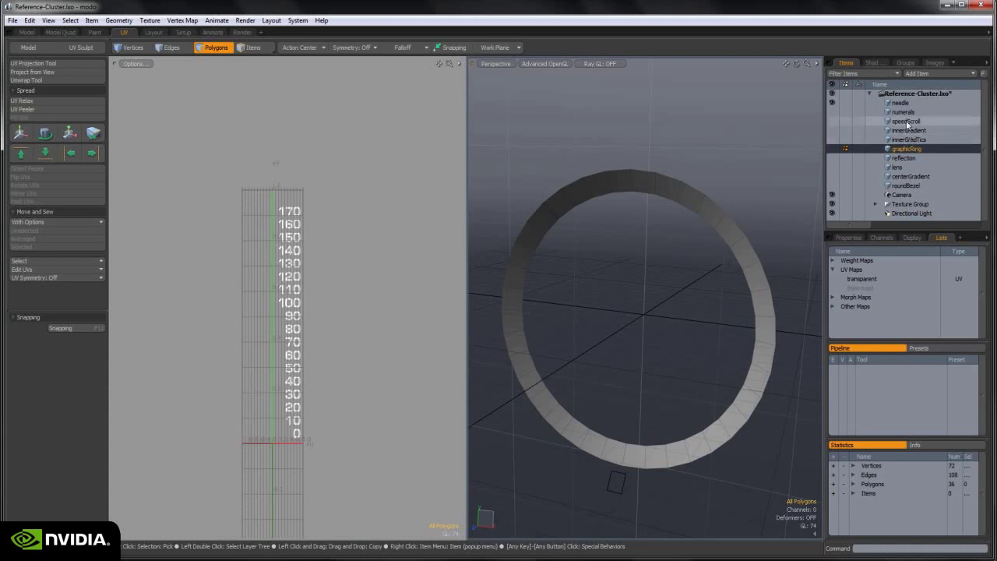
pyautogui.click(864, 279)
pyautogui.click(832, 121)
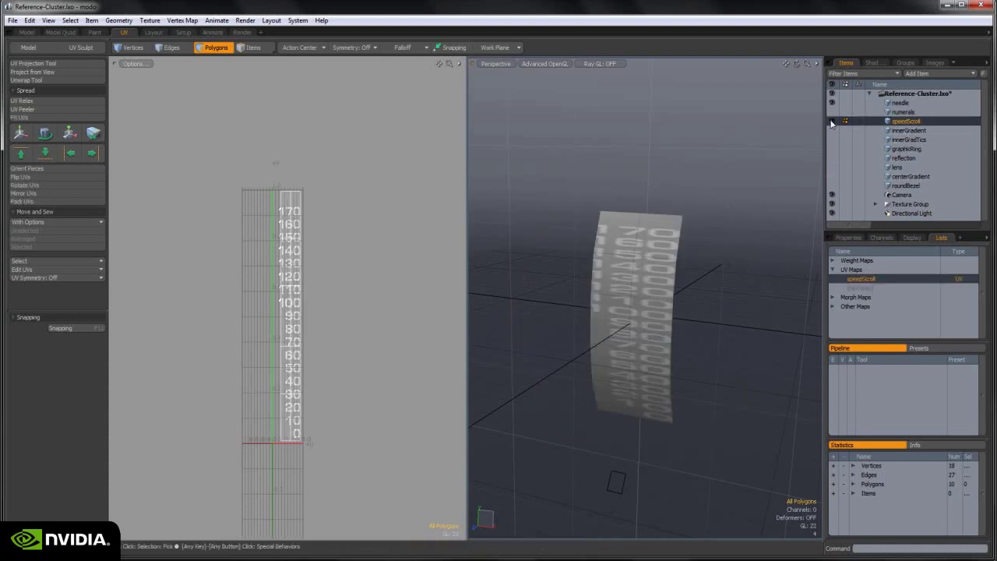
# - Examine the speedScroll mesh beside its UVs and highlight one polygon to match it to the numeral strip
pyautogui.keyDown('alt'); pyautogui.moveTo(663, 251); pyautogui.dragTo(658, 232); pyautogui.keyUp('alt')
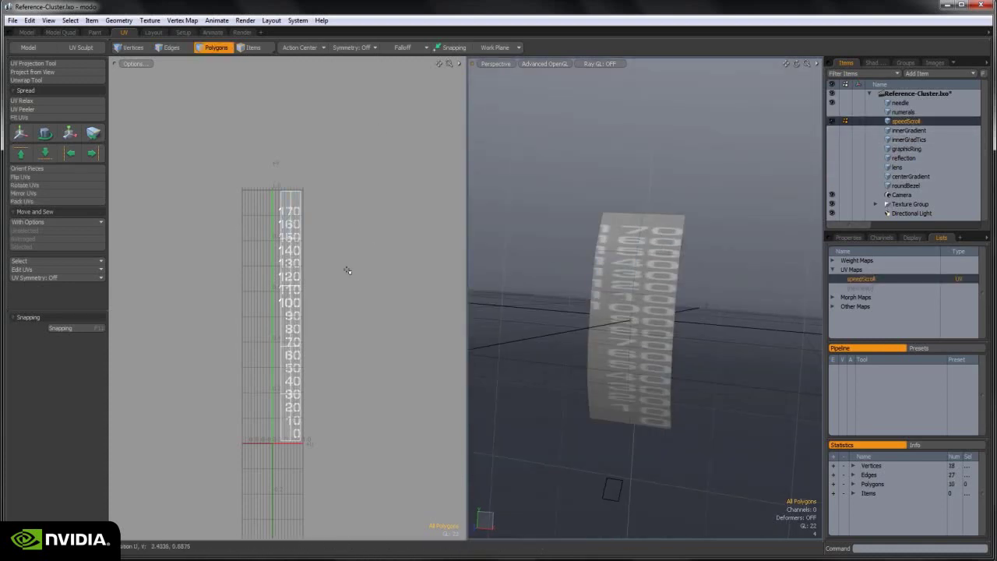
pyautogui.scroll(3, 296, 280)
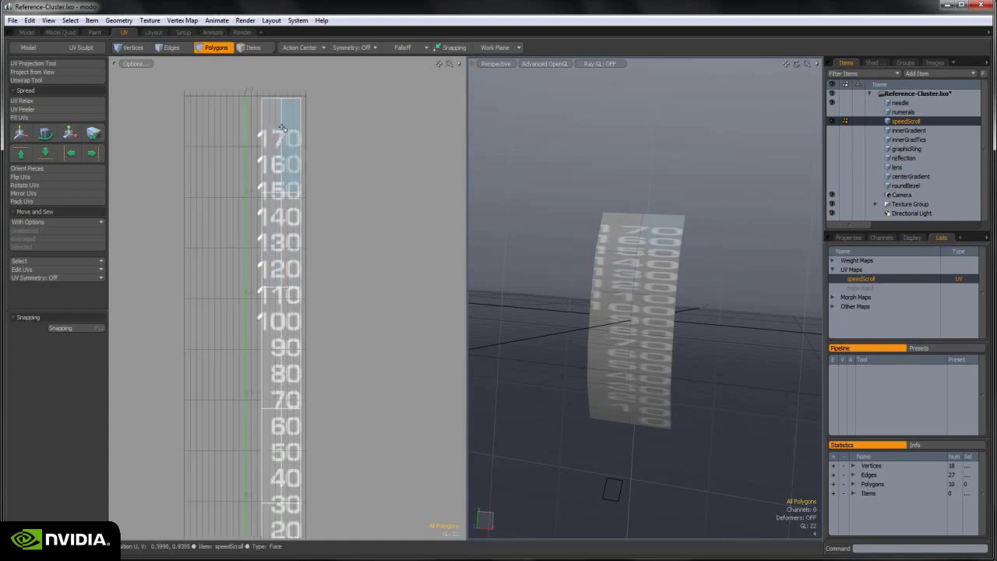
pyautogui.click(276, 257)
pyautogui.scroll(-2, 285, 269)
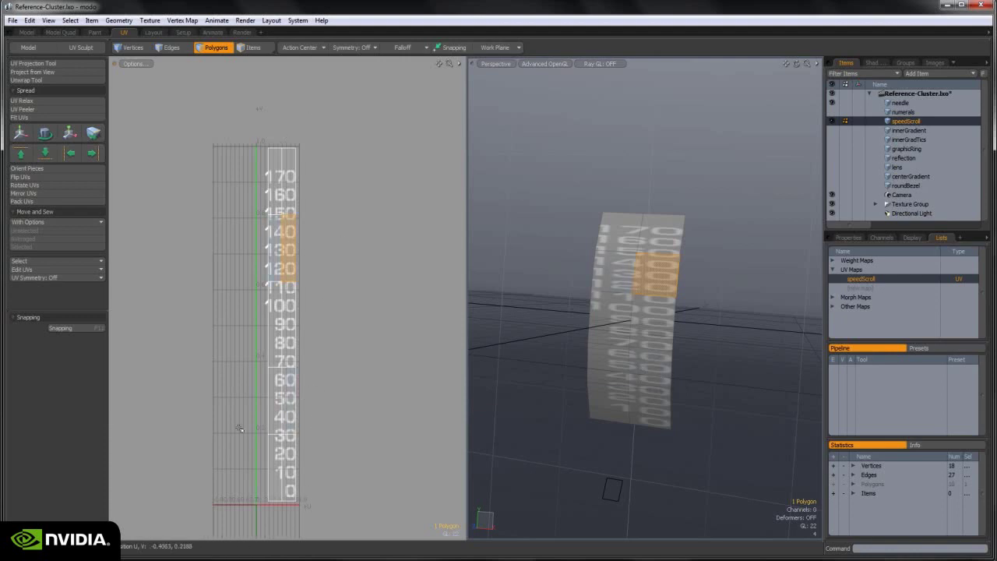
# - Select all speedScroll polygons, move their UVs by -0.041 in U, scale them to about 126% in U and clear the selection
pyautogui.doubleClick(277, 343)
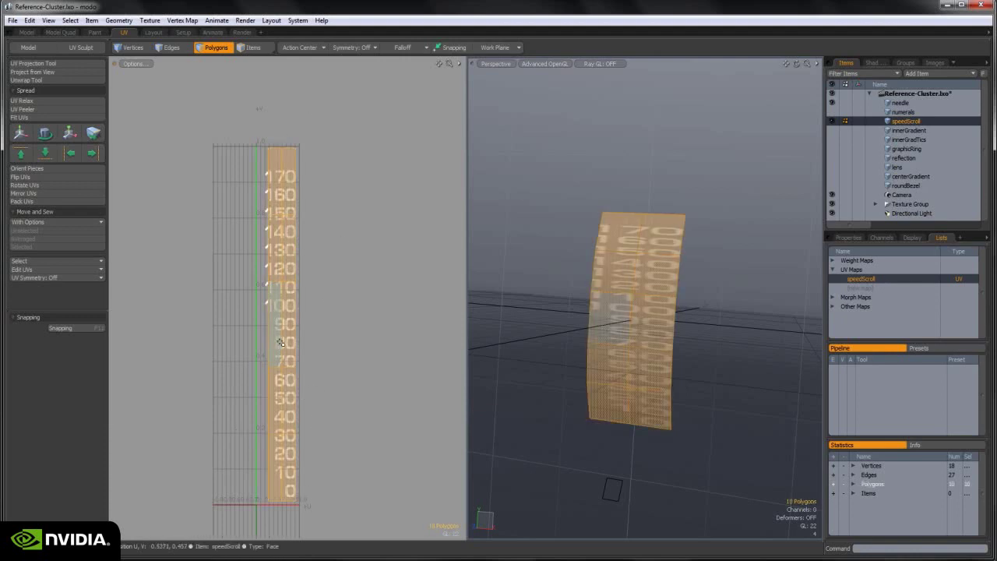
pyautogui.press('y')
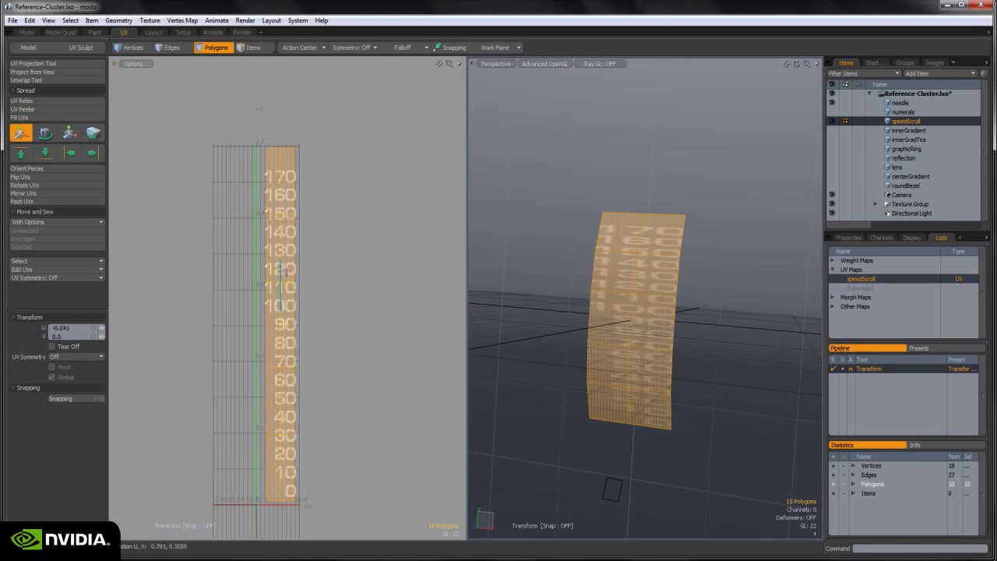
pyautogui.press('r')
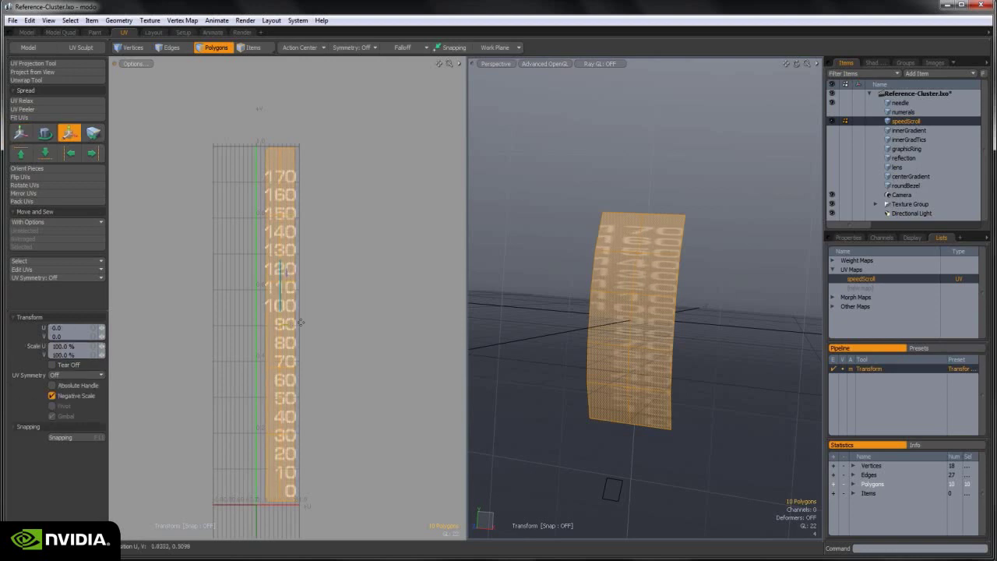
pyautogui.moveTo(288, 324); pyautogui.dragTo(297, 324)
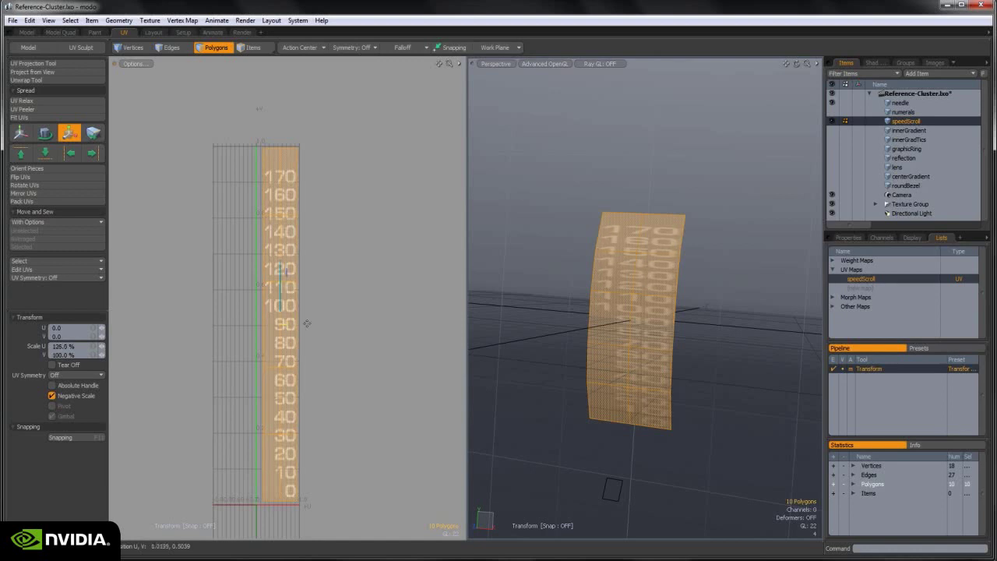
pyautogui.press('q')
pyautogui.click(247, 221)
# - Inspect up close how the adjusted speedScroll UVs frame the numerals
pyautogui.scroll(5, 247, 221)
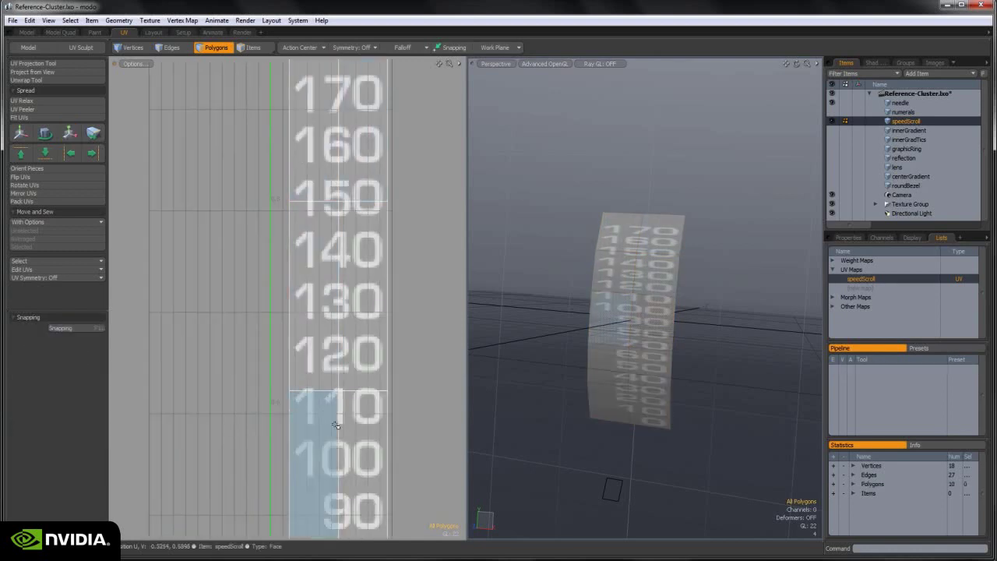
pyautogui.scroll(-5, 403, 366)
pyautogui.scroll(8, 332, 306)
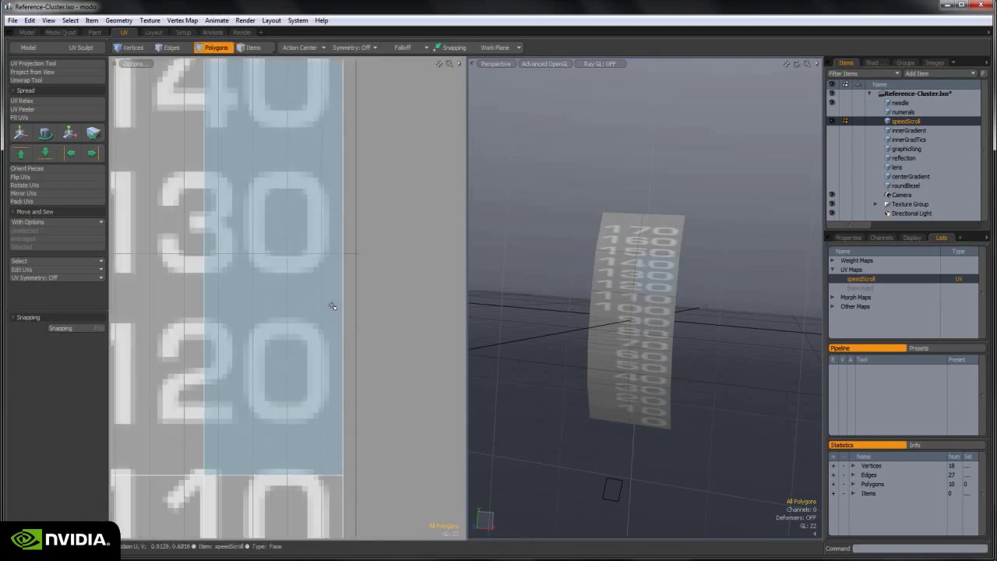